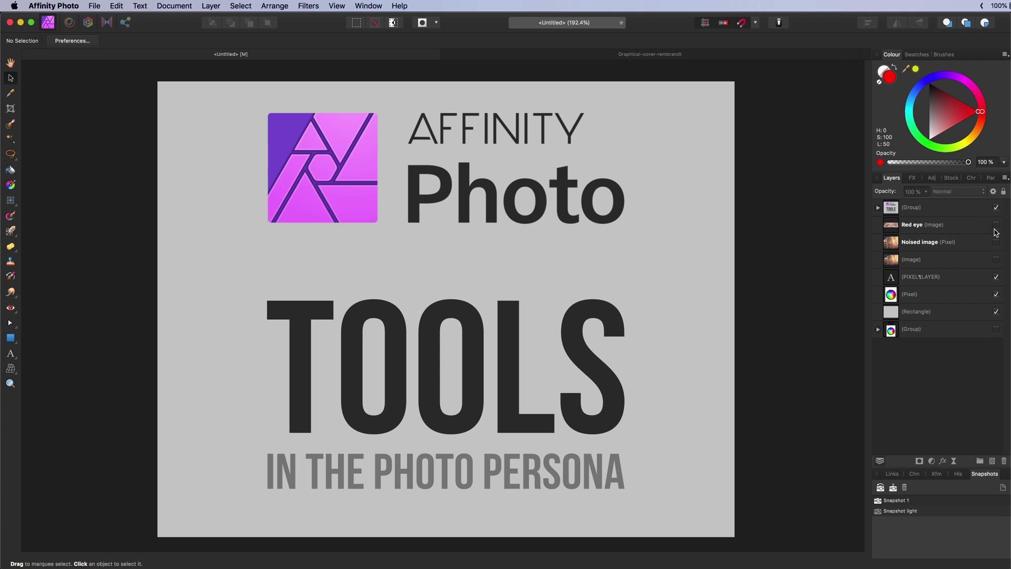
Hide the top Group layer and pan around the colour-wheel page with the Hand tool.
left_click(996, 209)
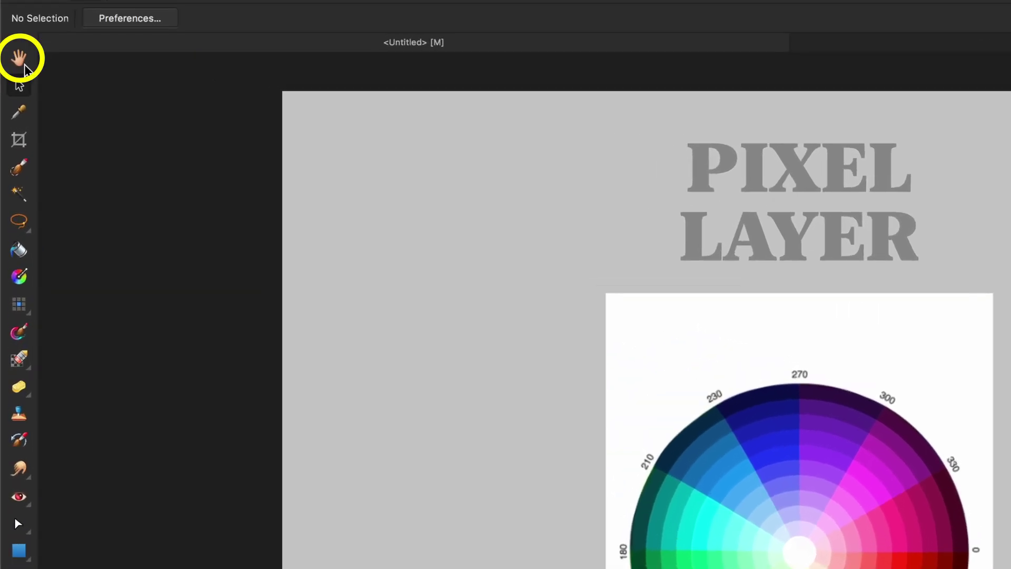
left_click(10, 62)
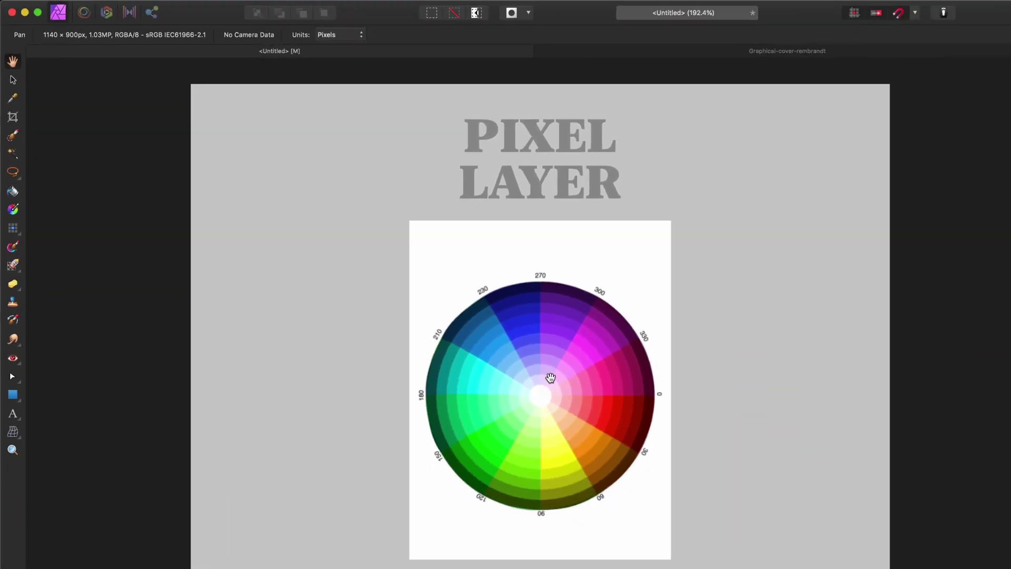
scroll(481, 352, "up", 5)
left_click_drag(480, 352, 641, 7)
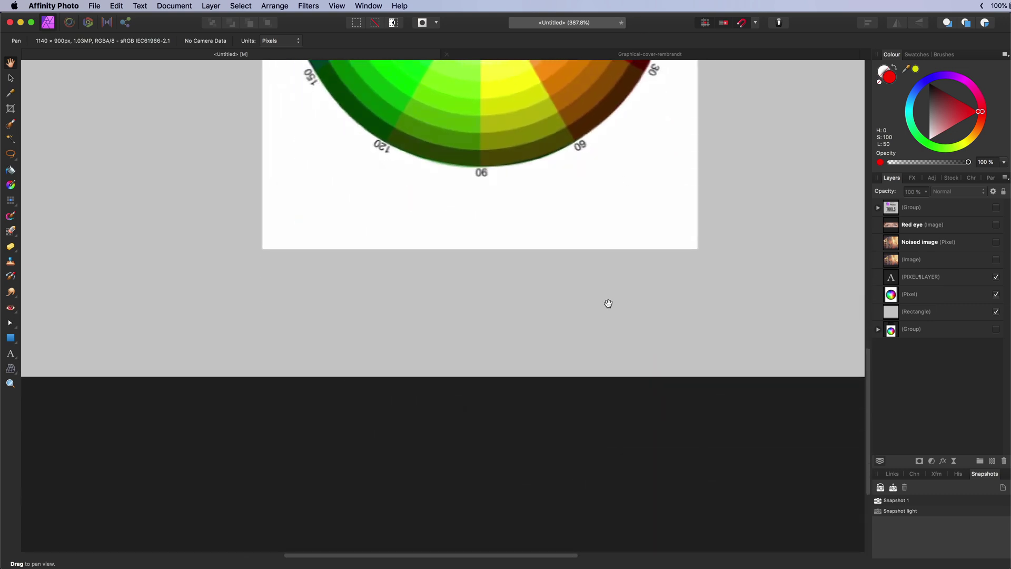
left_click_drag(608, 304, 608, 403)
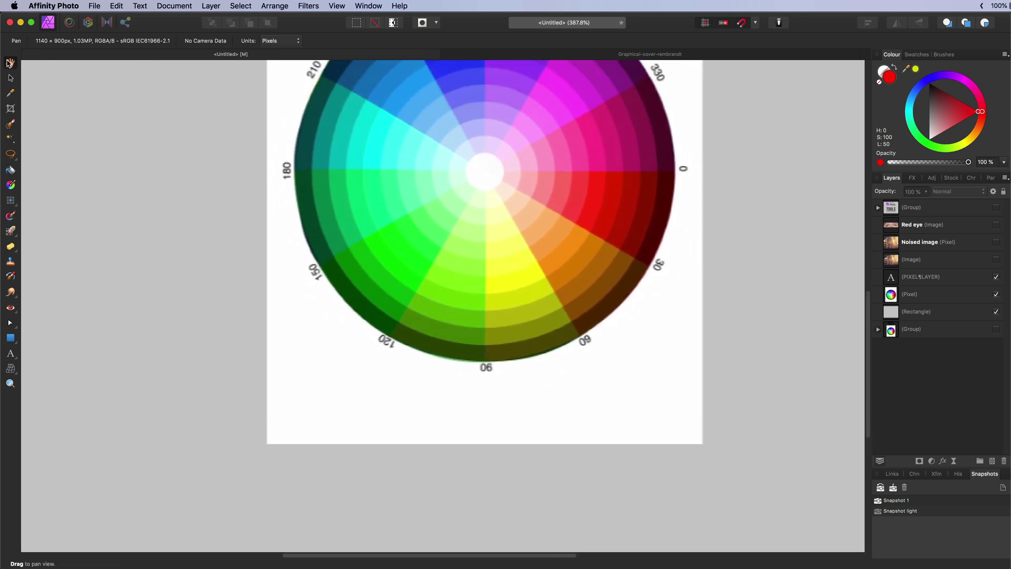
Zoom to fit so the whole PIXEL LAYER page is centred in the window.
key("super+0")
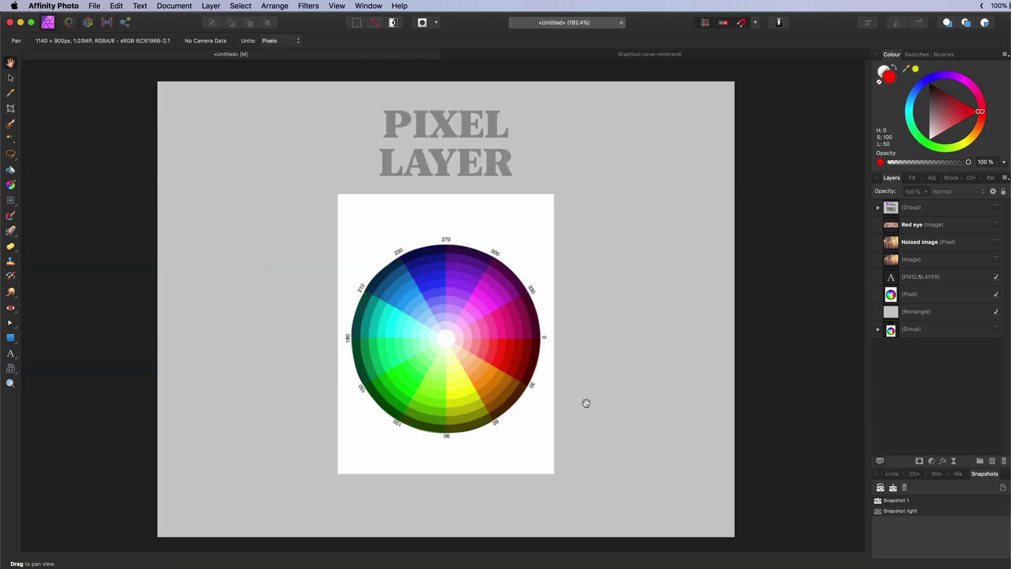
left_click_drag(653, 288, 723, 568)
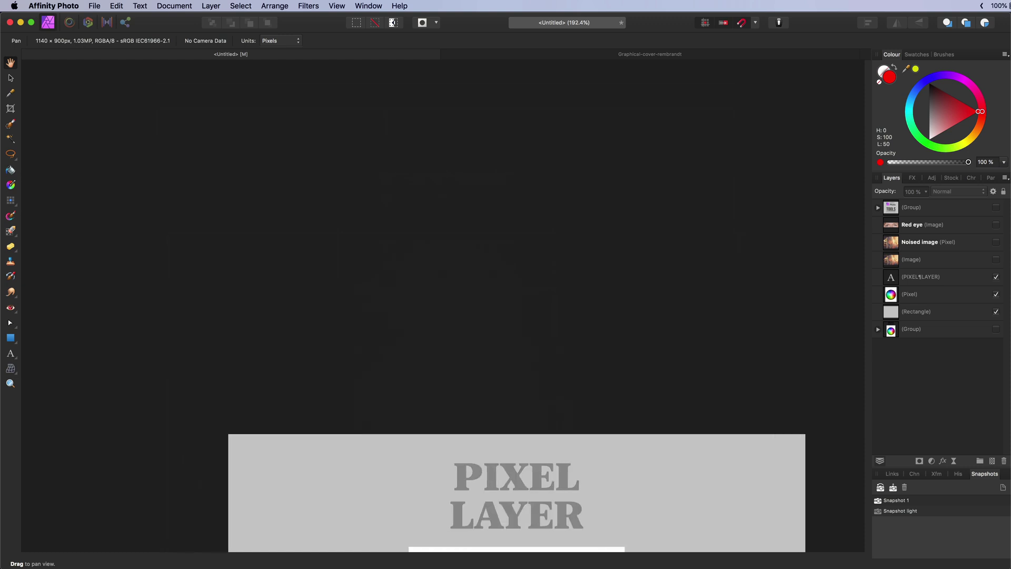
key("super+0")
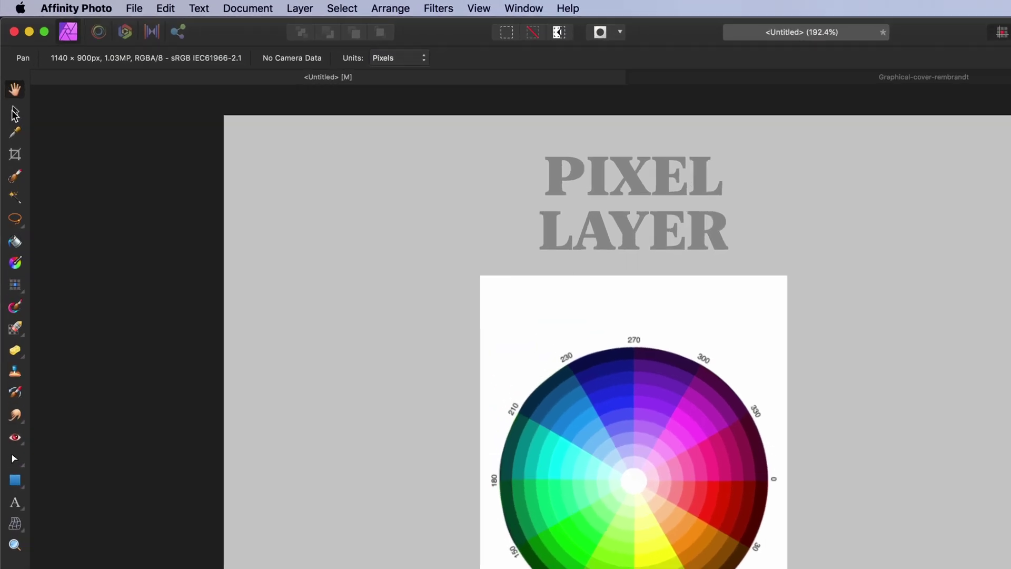
Select the colour-wheel layer, resize it from a corner and move it about 260 px left.
left_click(11, 78)
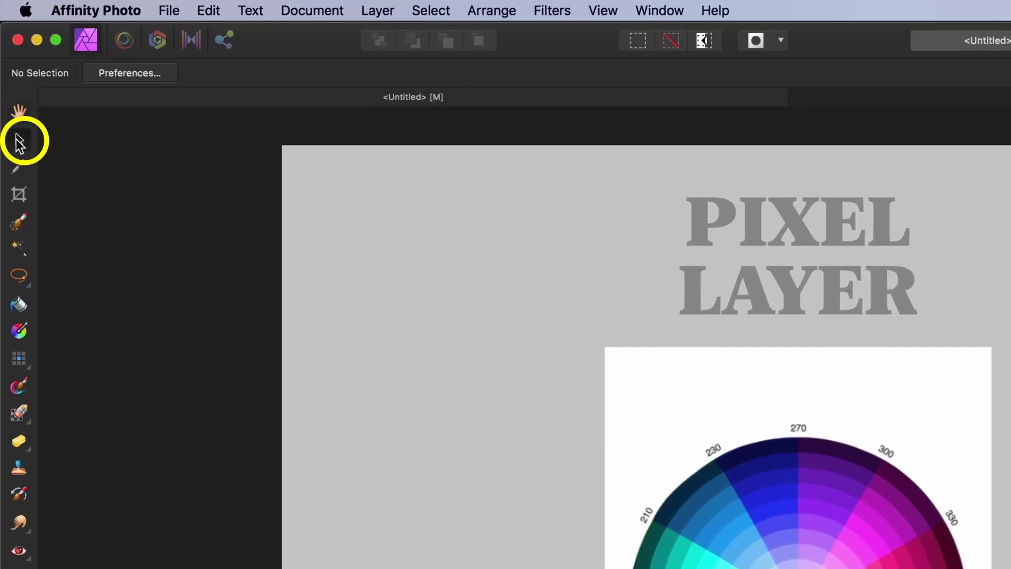
key("super+a")
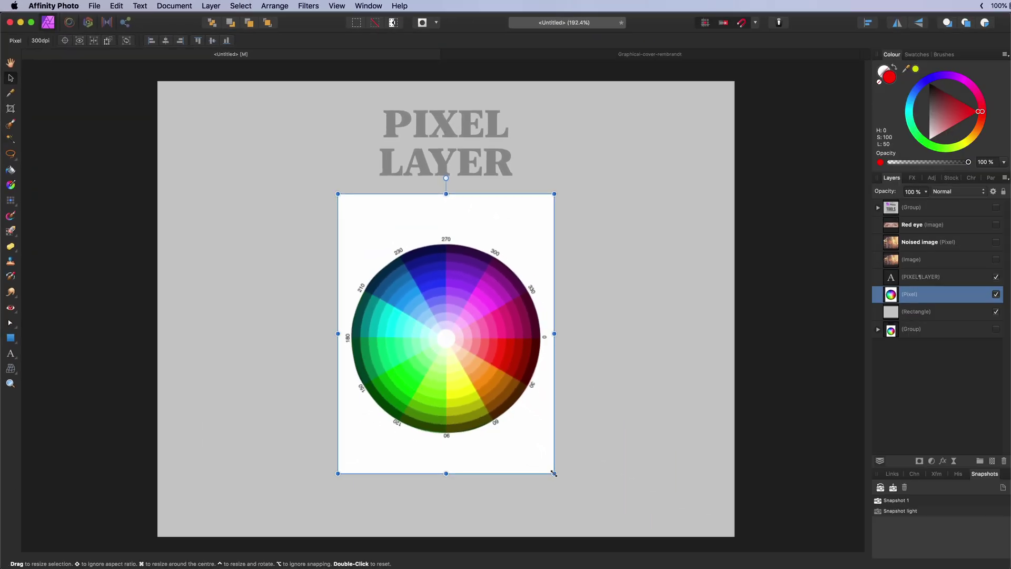
left_click_drag(1010, 568, 1010, 568)
left_click_drag(586, 499, 556, 477)
left_click_drag(490, 307, 584, 342)
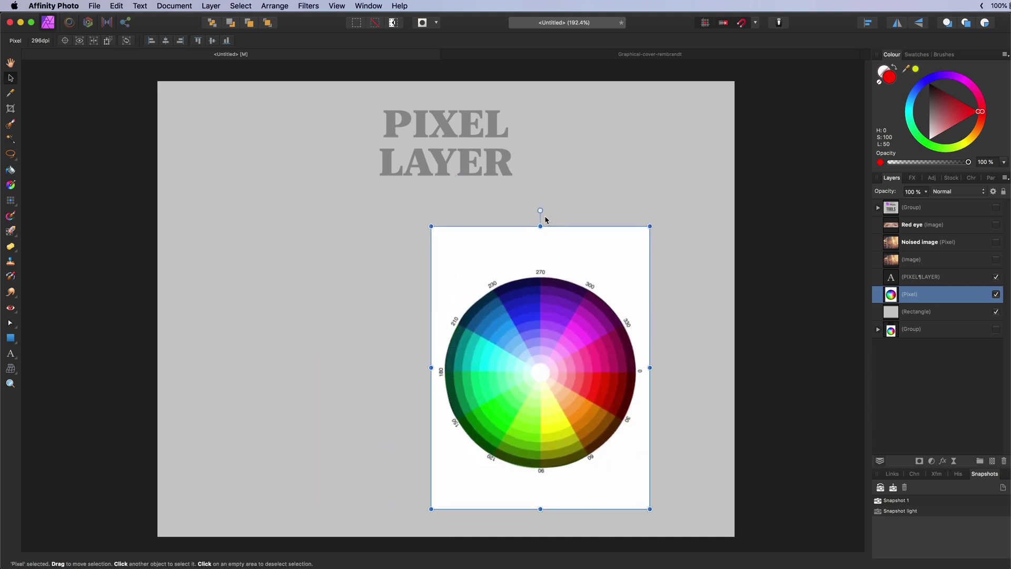
Rotate the wheel 15.7° and sample a dark red (H 7, S 100, L 28) from it.
left_click_drag(542, 210, 668, 213)
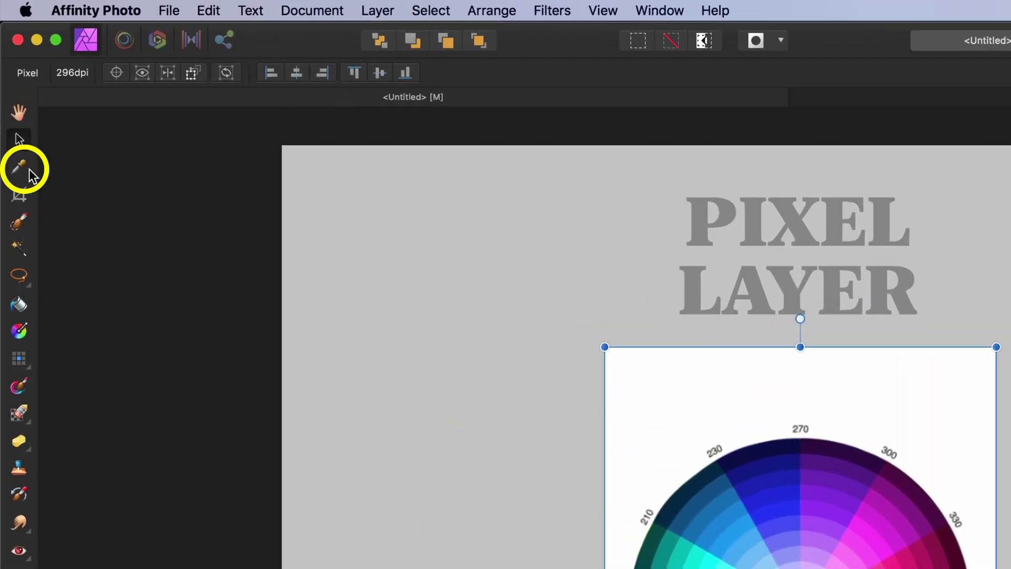
left_click(25, 168)
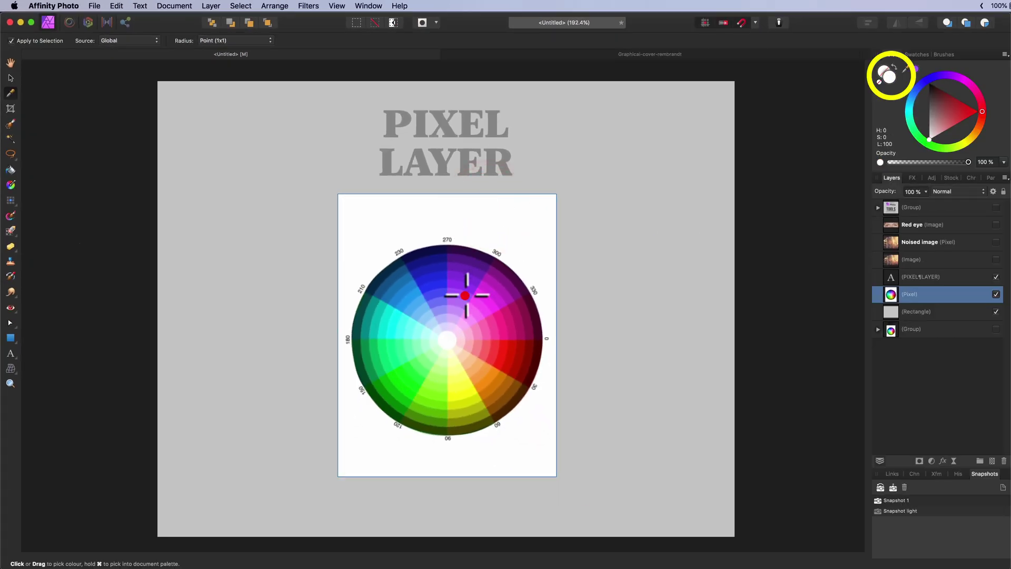
left_click_drag(467, 295, 532, 353)
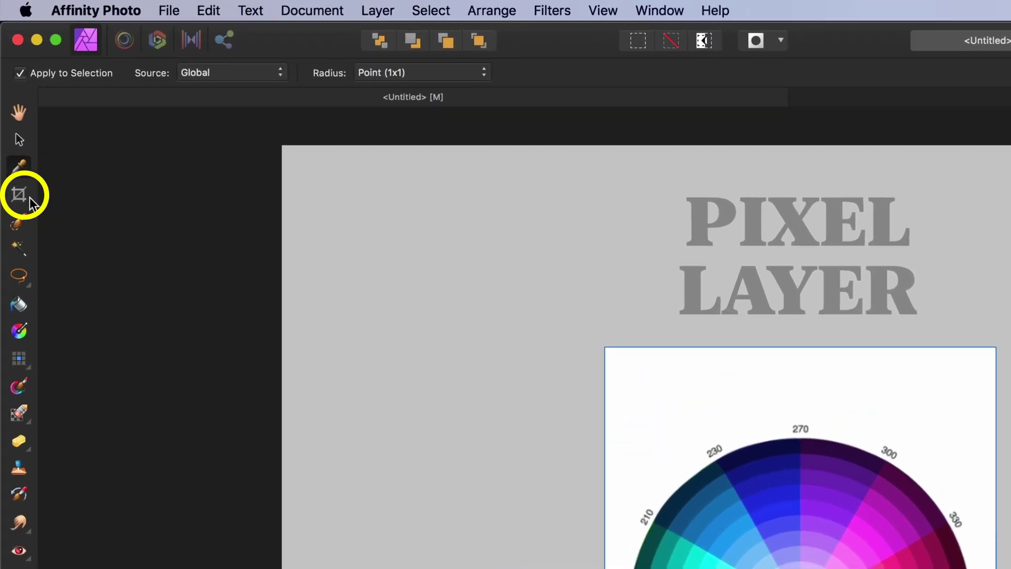
left_click(23, 198)
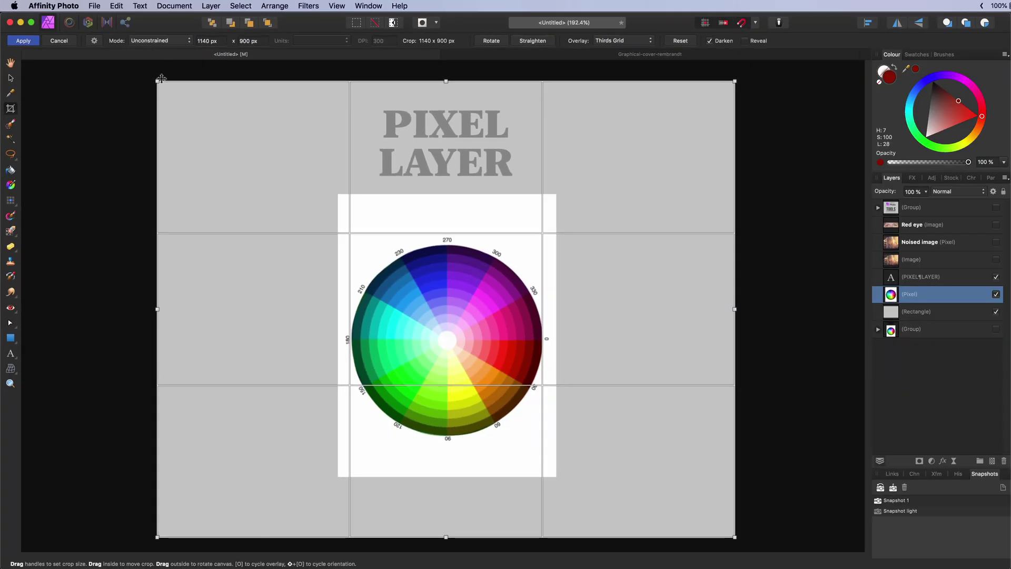
left_click_drag(157, 82, 287, 156)
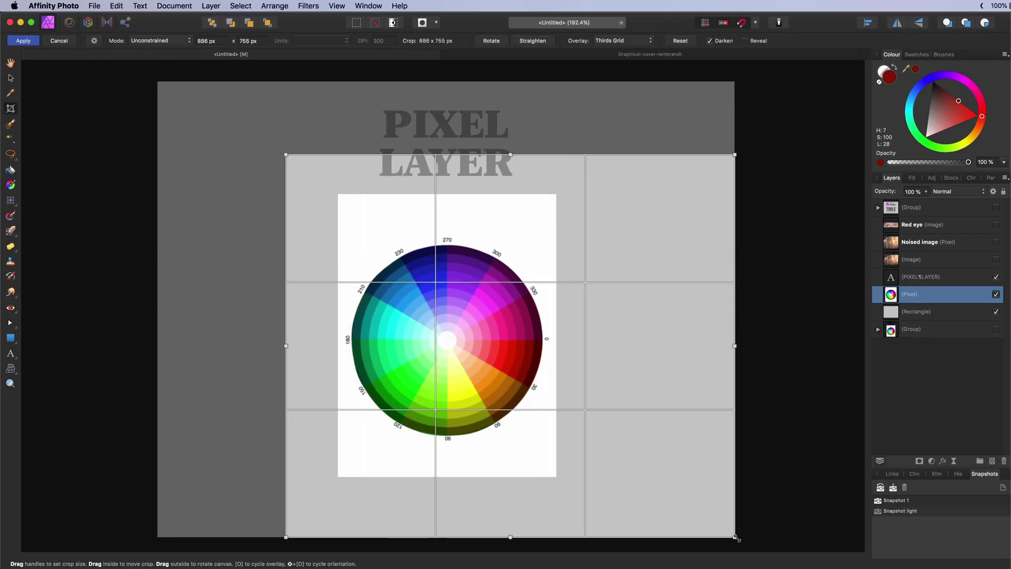
left_click_drag(735, 538, 692, 387)
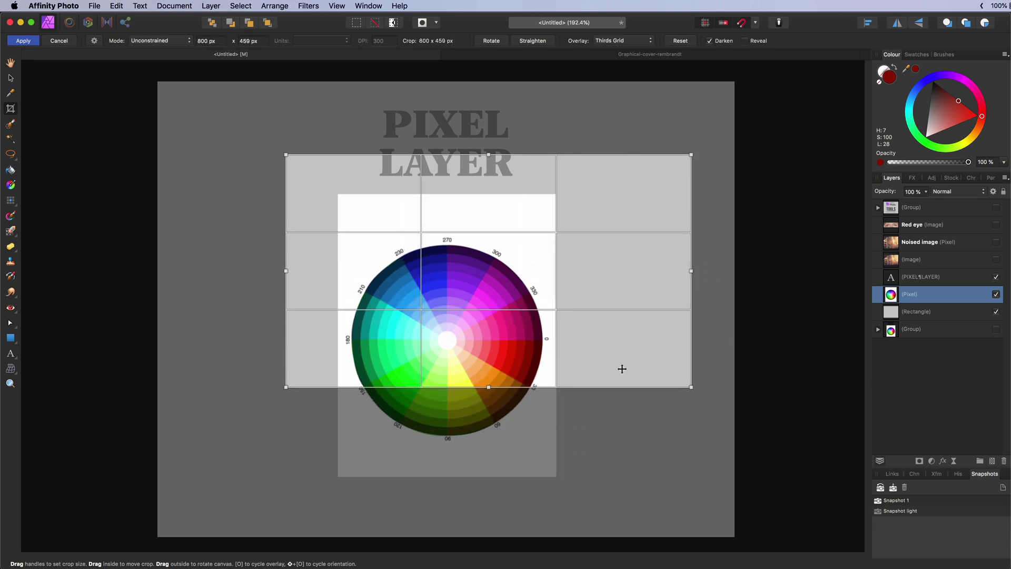
left_click_drag(623, 369, 582, 402)
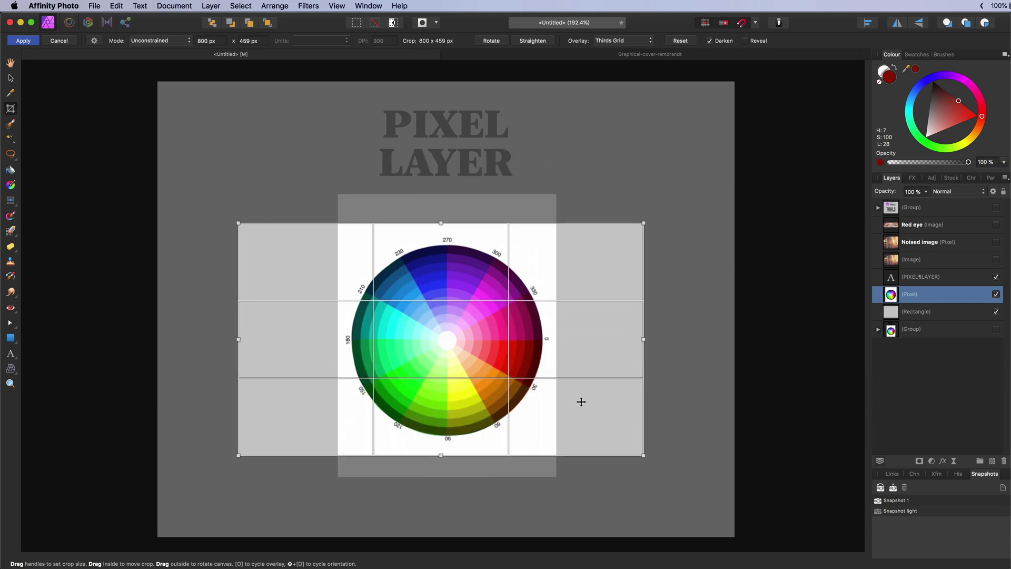
key("Escape")
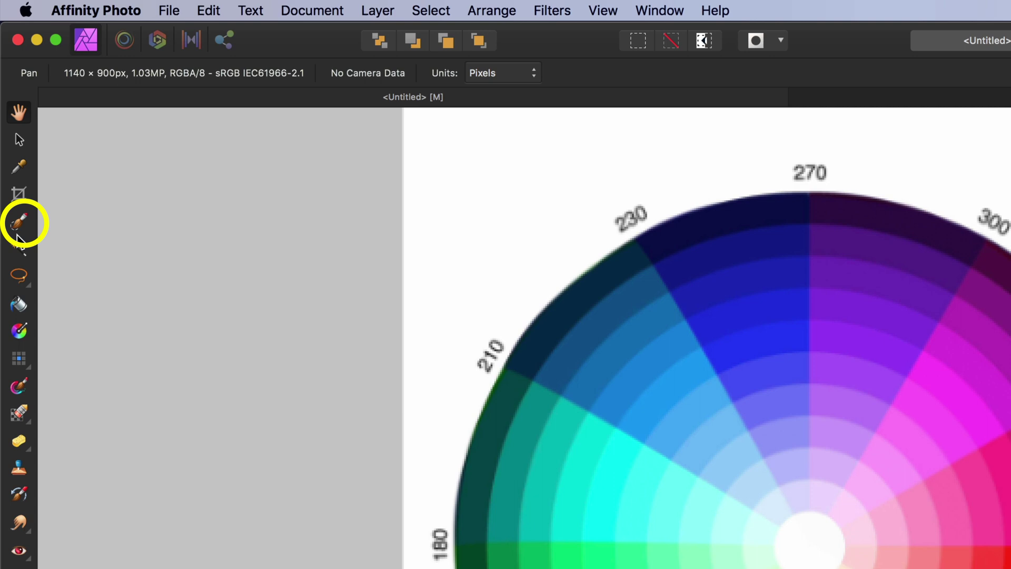
left_click(20, 223)
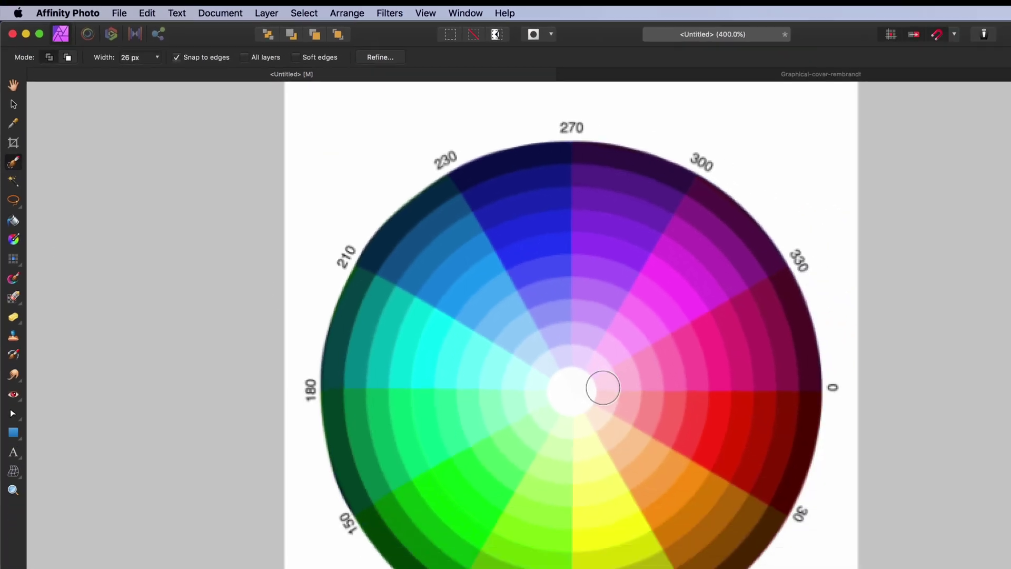
left_click_drag(853, 536, 768, 535)
mouse_move(430, 307)
left_mouse_down()
mouse_move(470, 323)
mouse_move(465, 285)
mouse_move(416, 291)
mouse_move(451, 340)
mouse_move(497, 300)
mouse_move(427, 270)
mouse_move(402, 319)
mouse_move(407, 338)
mouse_move(402, 256)
mouse_move(510, 264)
mouse_move(514, 340)
mouse_move(560, 355)
mouse_move(513, 465)
mouse_move(551, 444)
mouse_move(502, 368)
mouse_move(468, 348)
mouse_move(391, 341)
mouse_move(354, 273)
mouse_move(467, 352)
left_mouse_up()
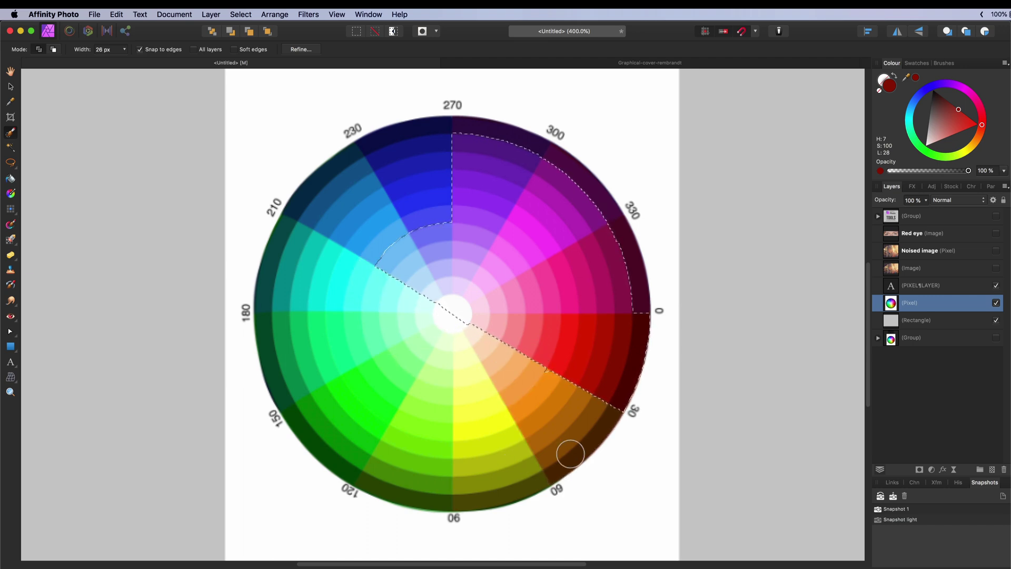
key("super+d")
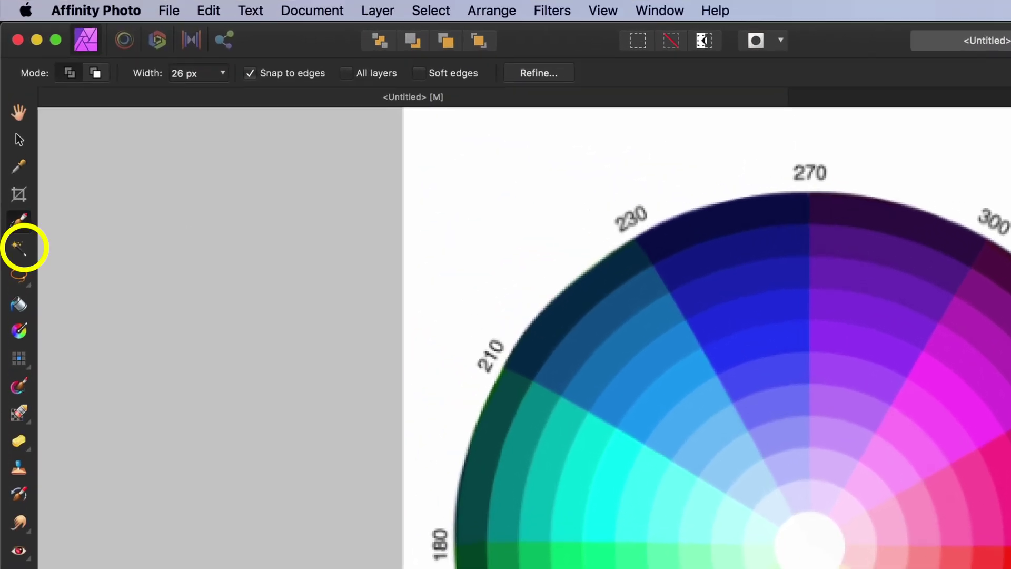
left_click(19, 247)
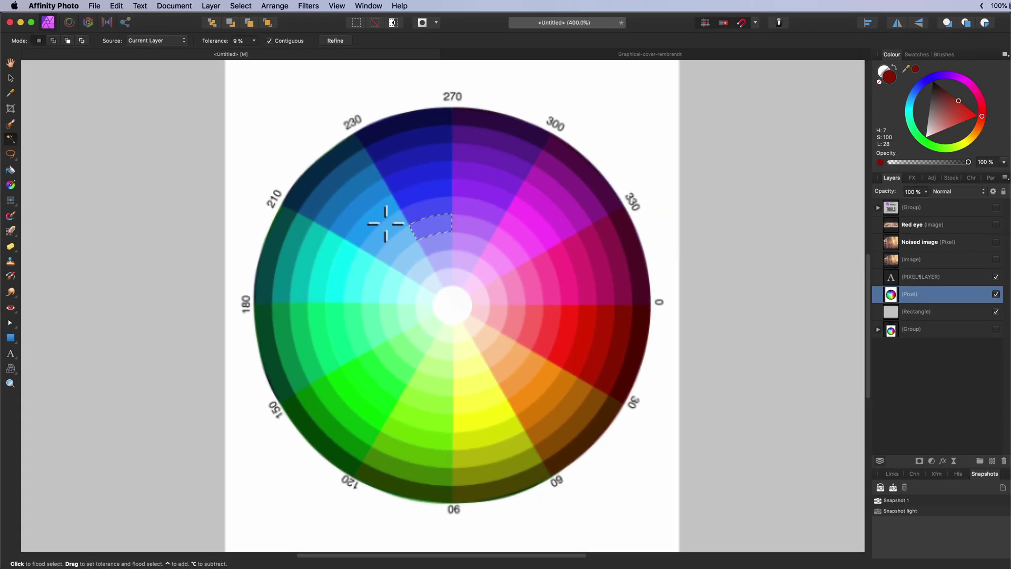
left_click_drag(386, 223, 460, 316)
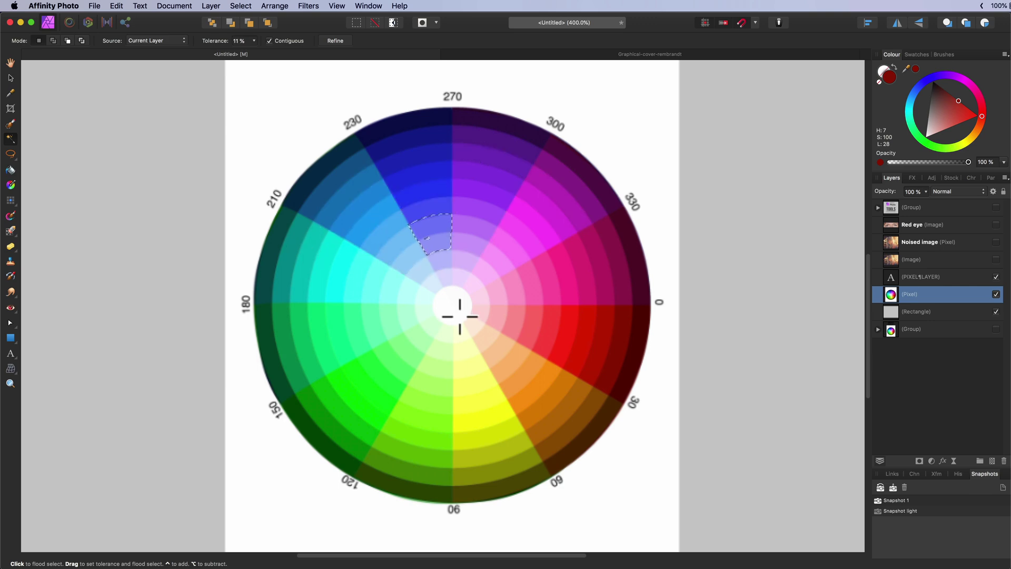
left_click(10, 154)
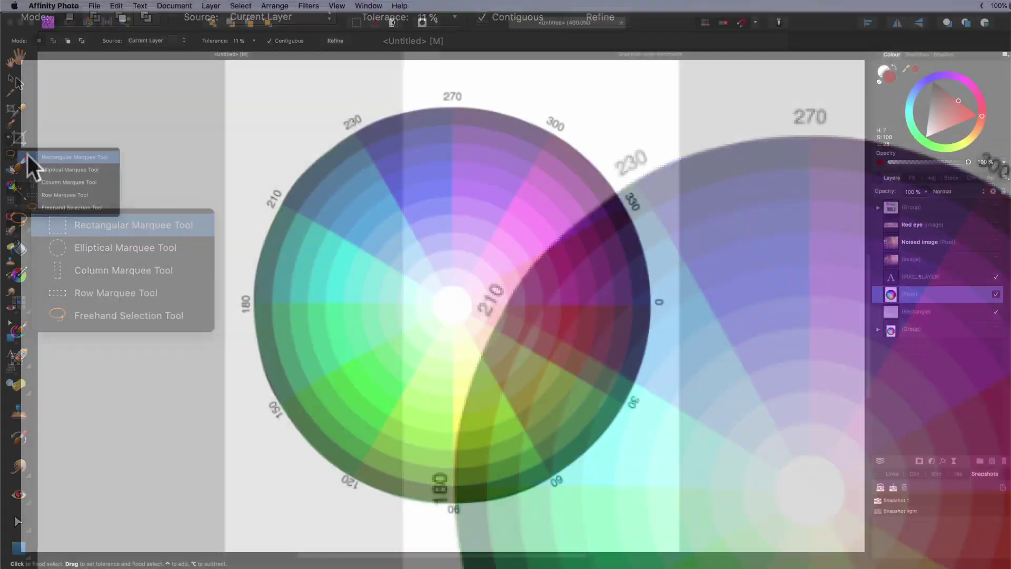
left_click(56, 225)
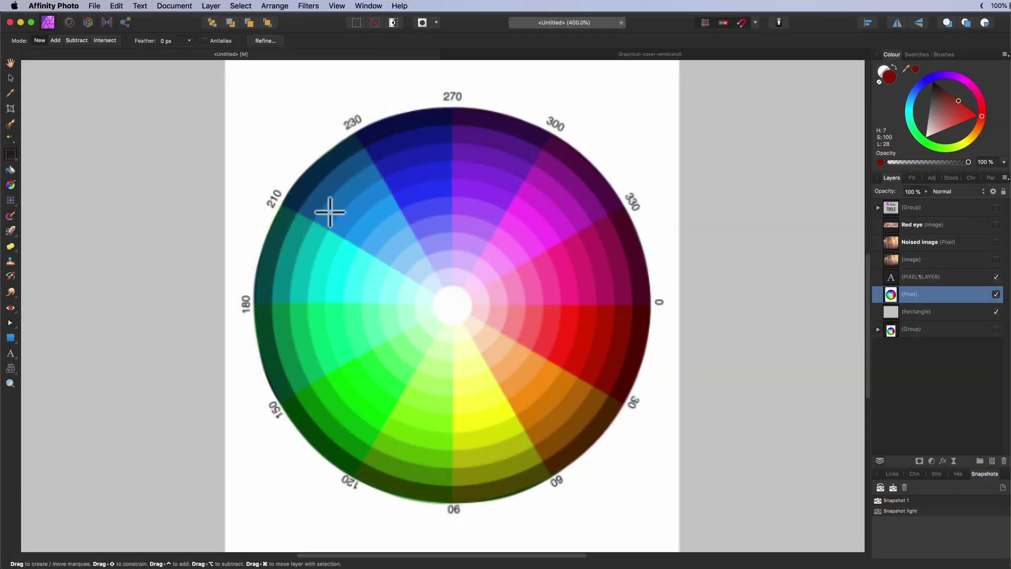
left_click_drag(322, 207, 536, 394)
left_click_drag(410, 172, 623, 357)
left_click_drag(538, 389, 390, 283)
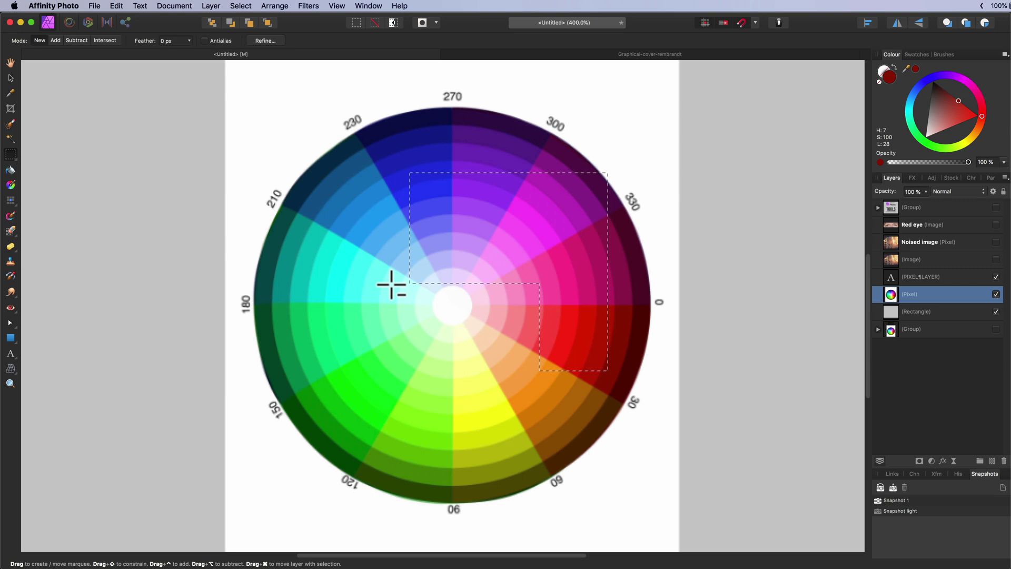
left_click_drag(10, 154, 31, 169)
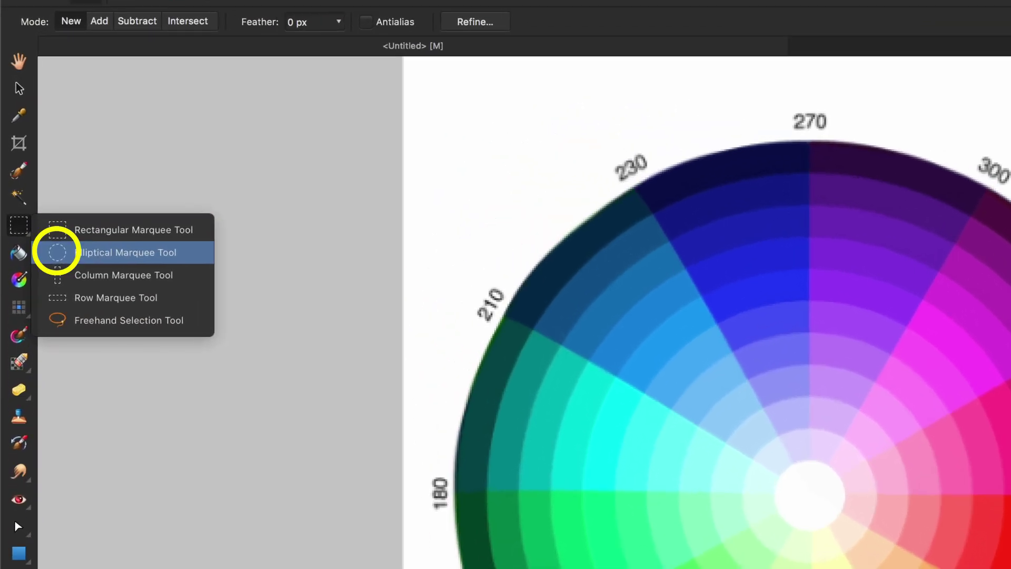
left_click_drag(56, 252, 57, 252)
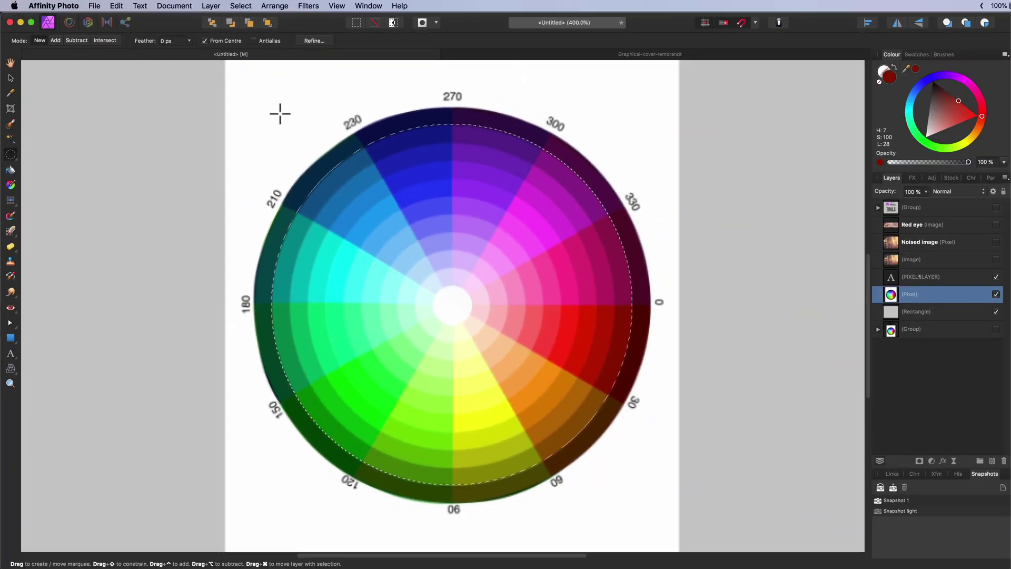
left_click_drag(452, 304, 348, 211)
left_click_drag(10, 154, 52, 180)
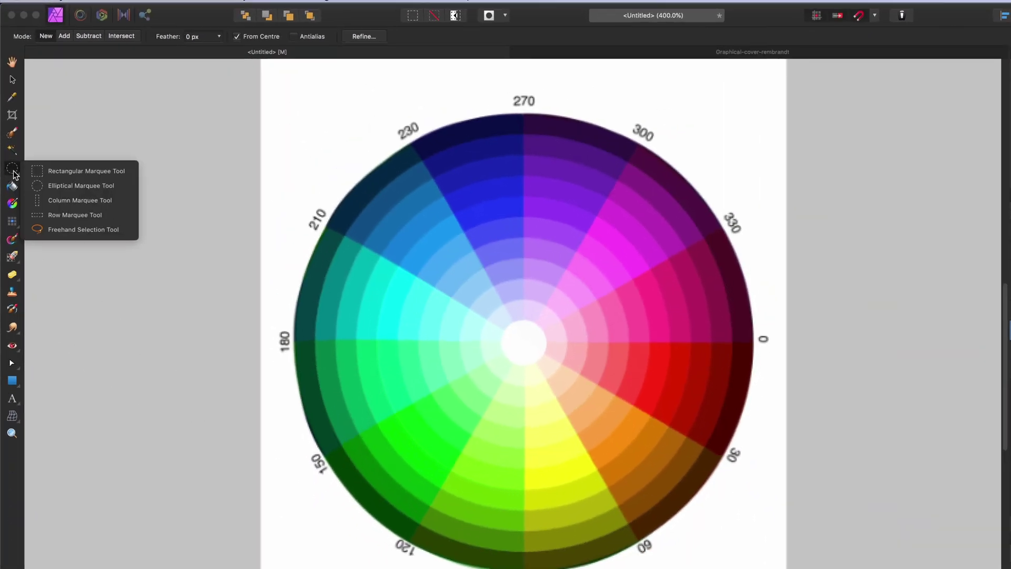
left_click_drag(94, 271, 93, 271)
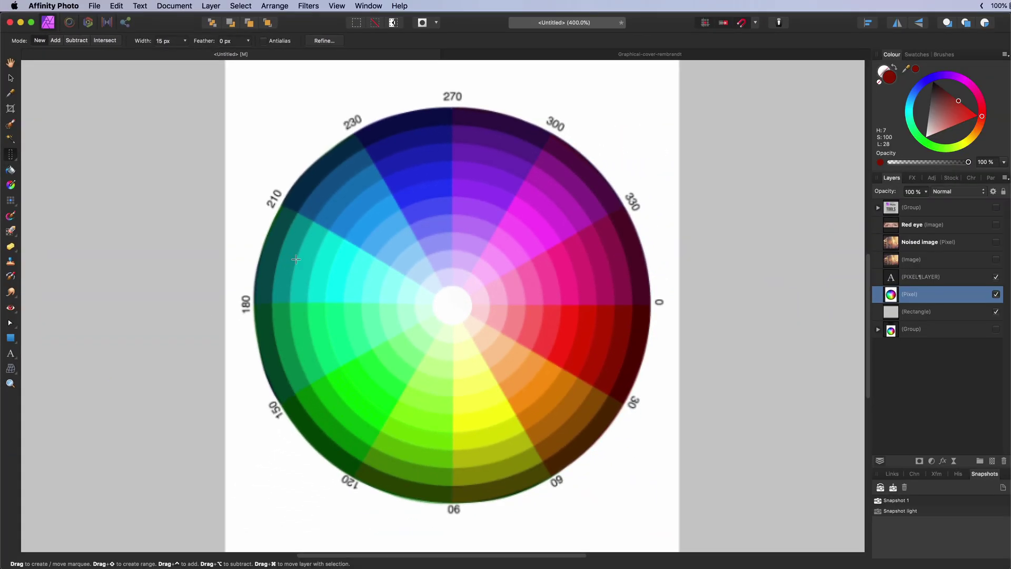
key("super+0")
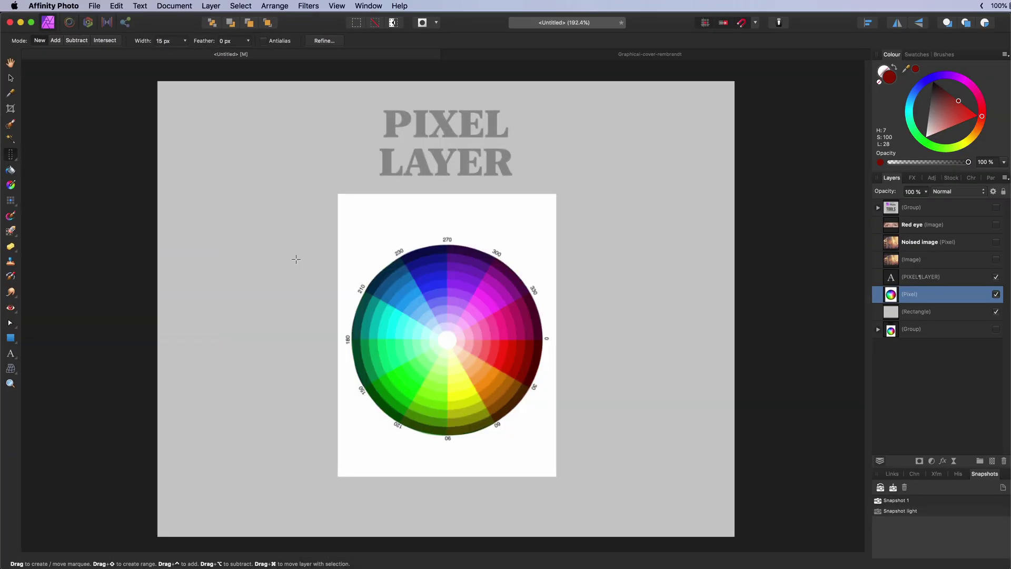
left_click_drag(308, 359, 329, 365)
left_click_drag(628, 370, 459, 384)
left_click(11, 154)
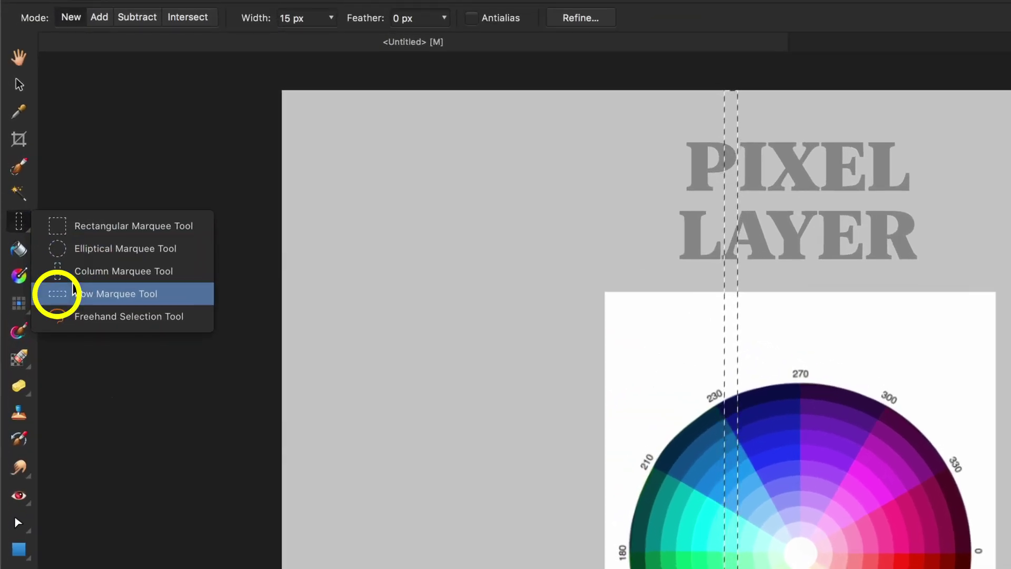
left_click(73, 293)
left_click(562, 538)
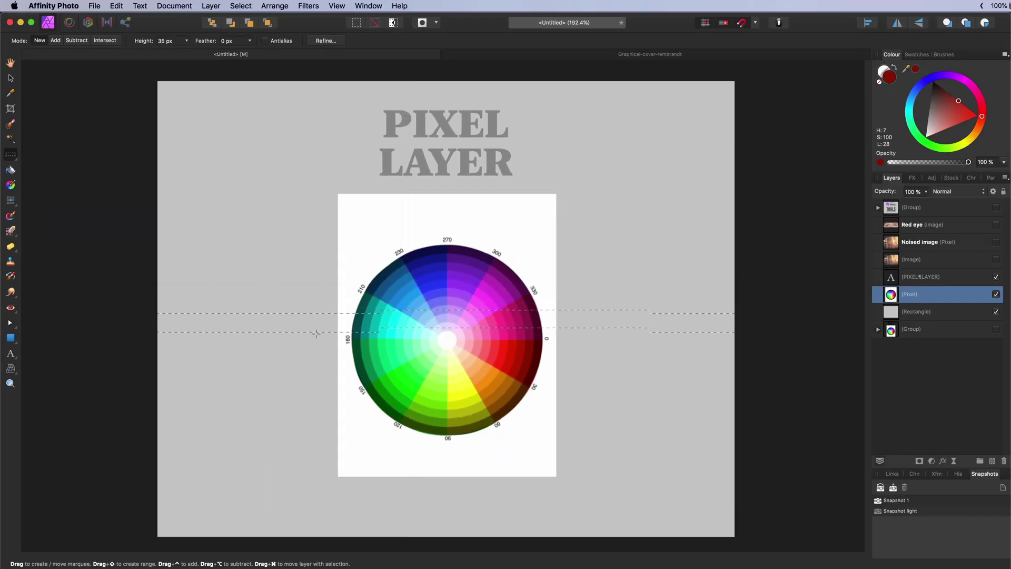
left_click_drag(316, 333, 338, 187)
left_click_drag(343, 139, 338, 253)
left_click_drag(339, 317, 338, 348)
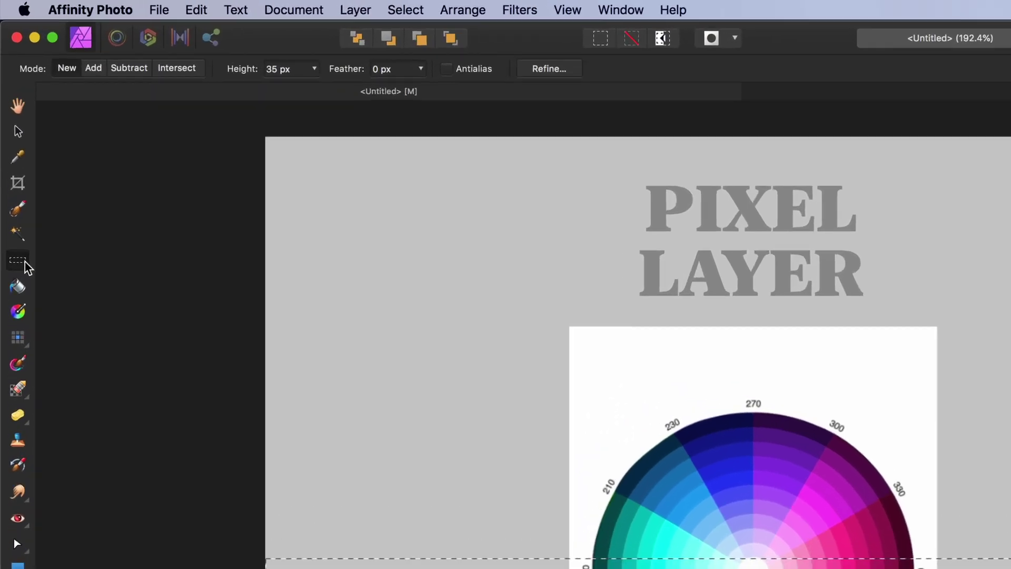
left_click(15, 154)
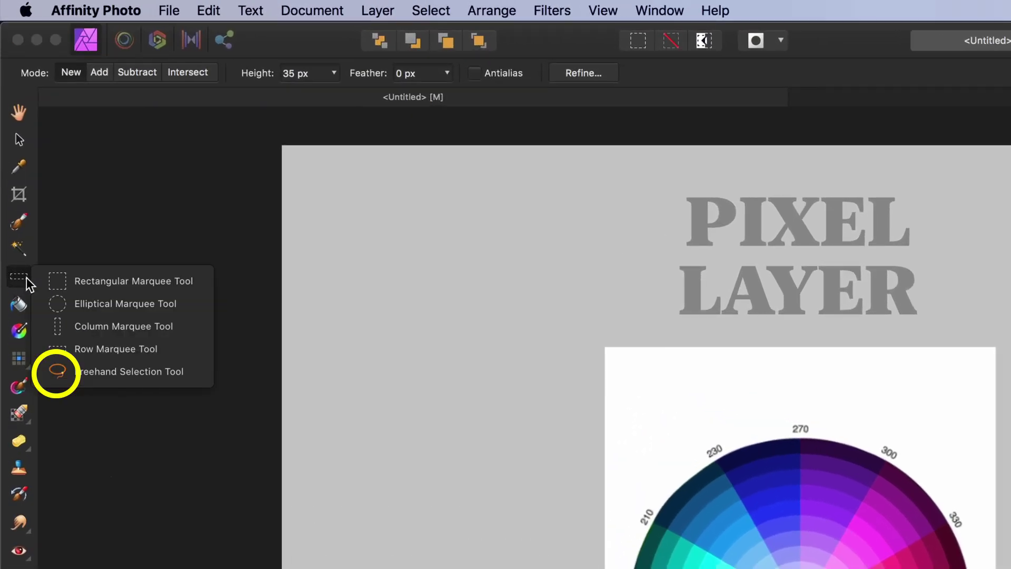
left_click(153, 371)
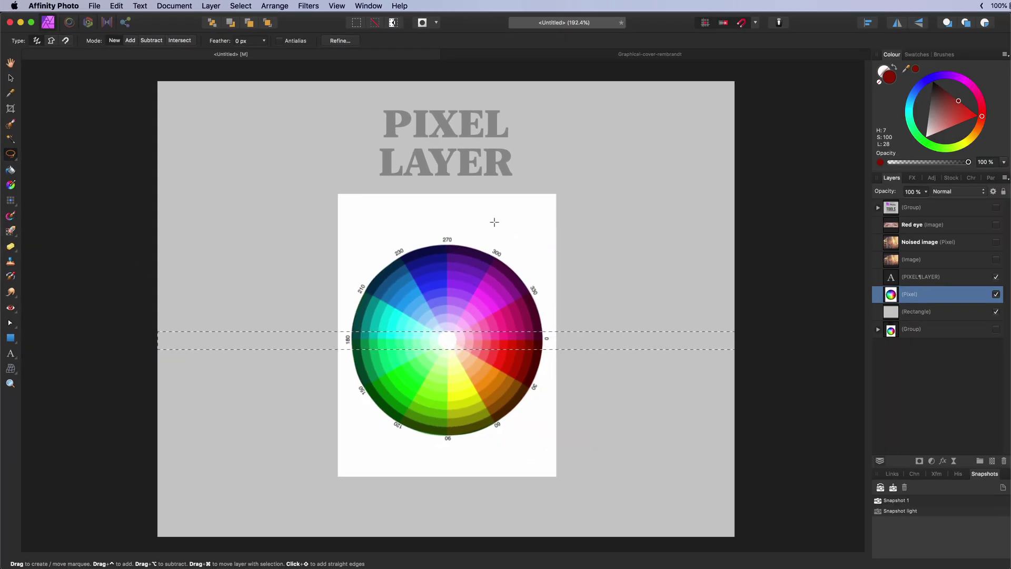
mouse_move(515, 239)
left_mouse_down()
mouse_move(358, 250)
mouse_move(363, 270)
mouse_move(457, 300)
mouse_move(494, 349)
mouse_move(477, 418)
mouse_move(564, 458)
mouse_move(628, 296)
mouse_move(558, 225)
left_mouse_up()
key("super+z")
Flood fill the inner rings red, then lay a linear gradient across the layer.
key("g")
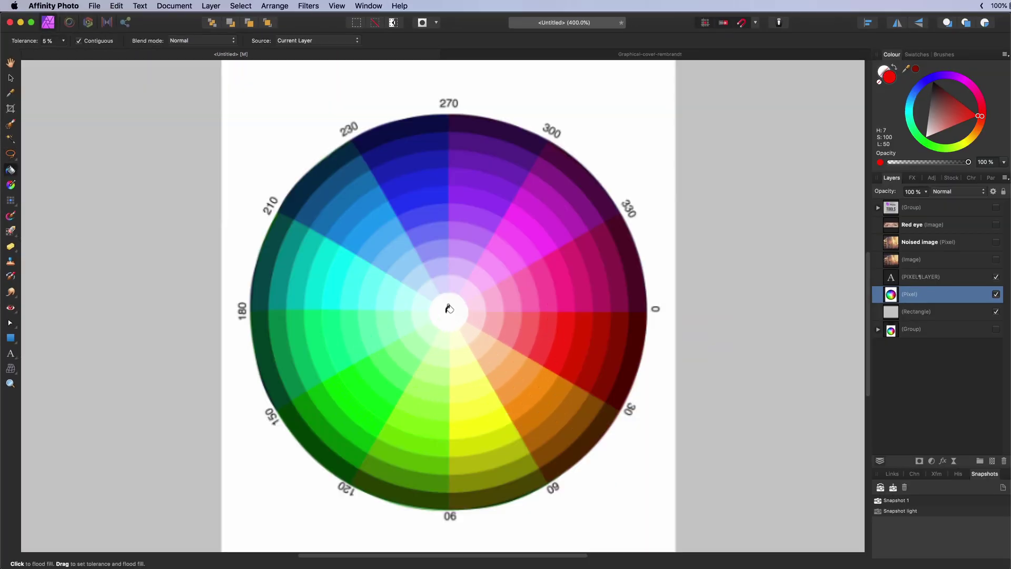
left_click_drag(449, 308, 389, 301)
left_click(10, 184)
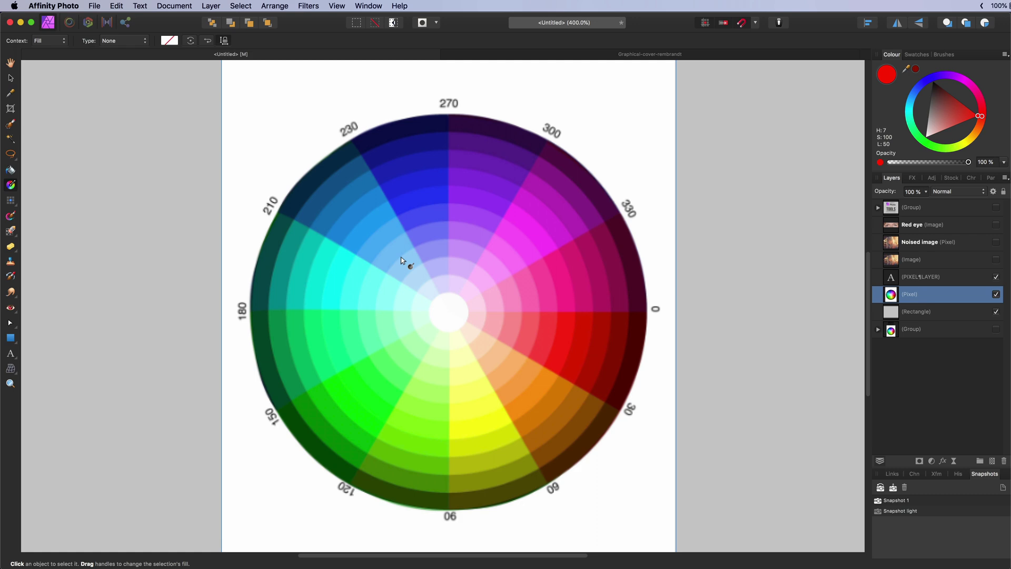
left_click_drag(221, 328, 659, 325)
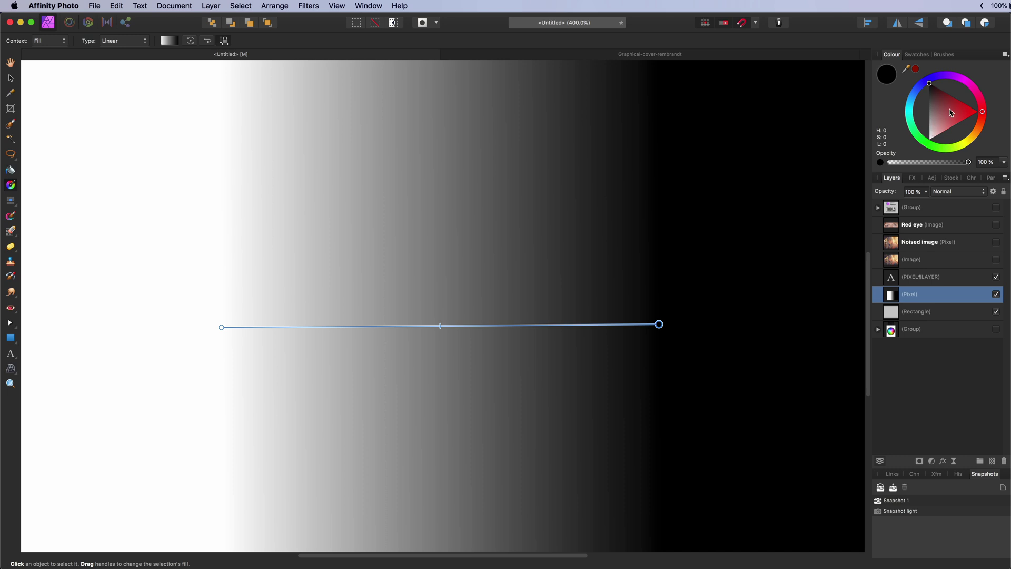
Set the gradient stops to black and red and angle it down toward the lower right.
left_click_drag(951, 112, 981, 111)
left_click(221, 327)
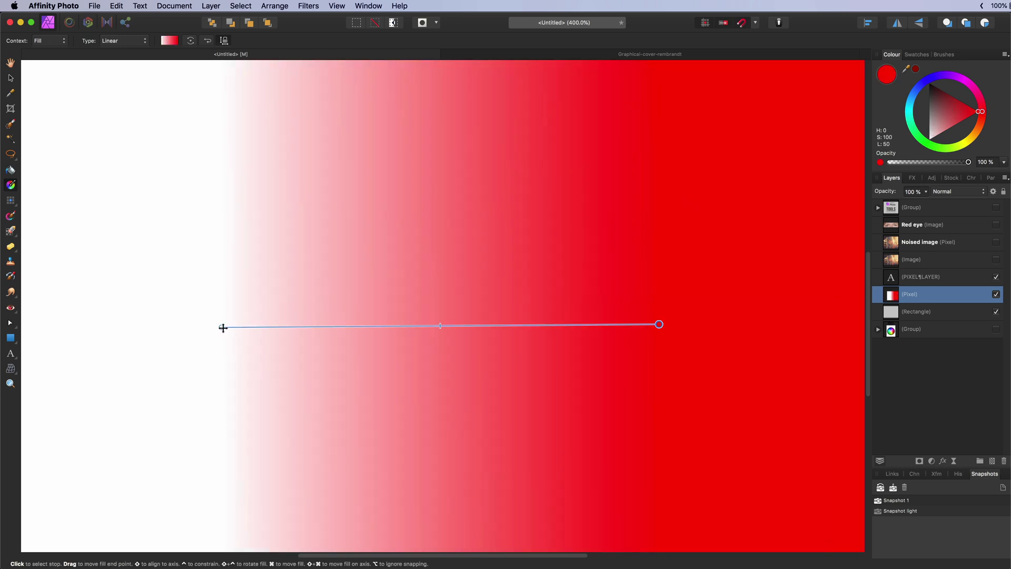
left_click_drag(947, 104, 929, 83)
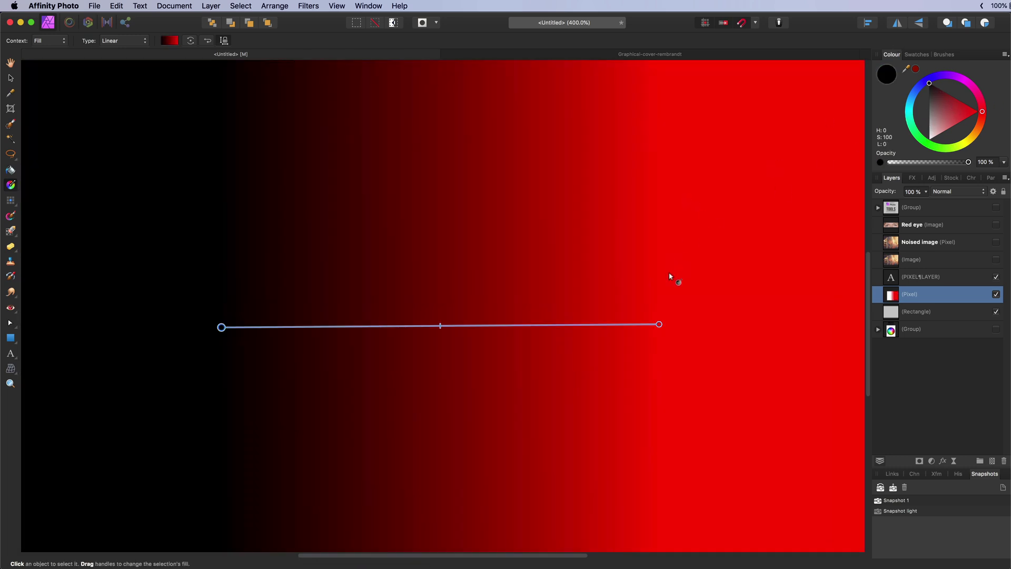
left_click_drag(659, 324, 643, 190)
left_click_drag(641, 426, 629, 466)
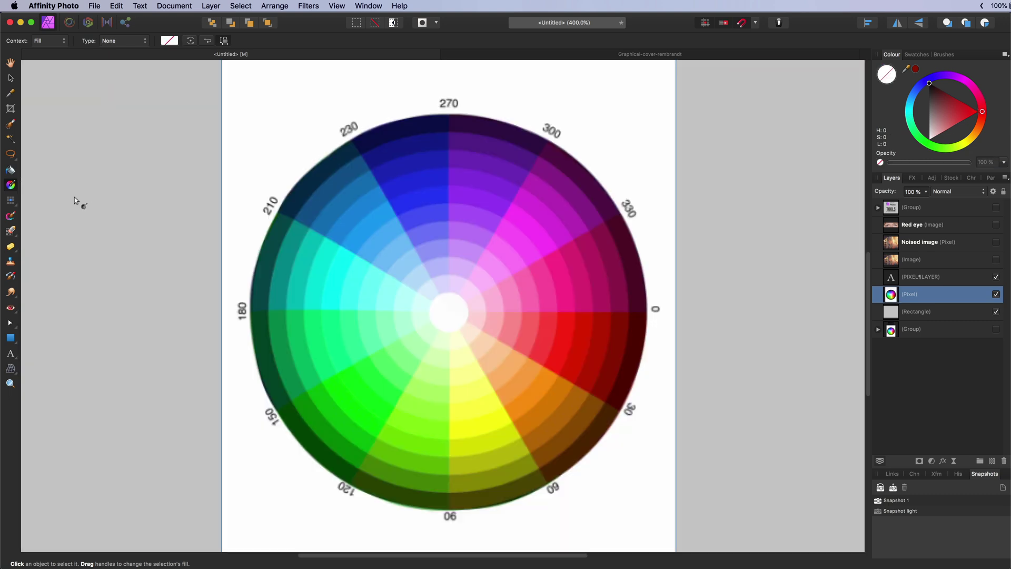
Paint red soft-brush strokes across the colour wheel.
left_click(10, 200)
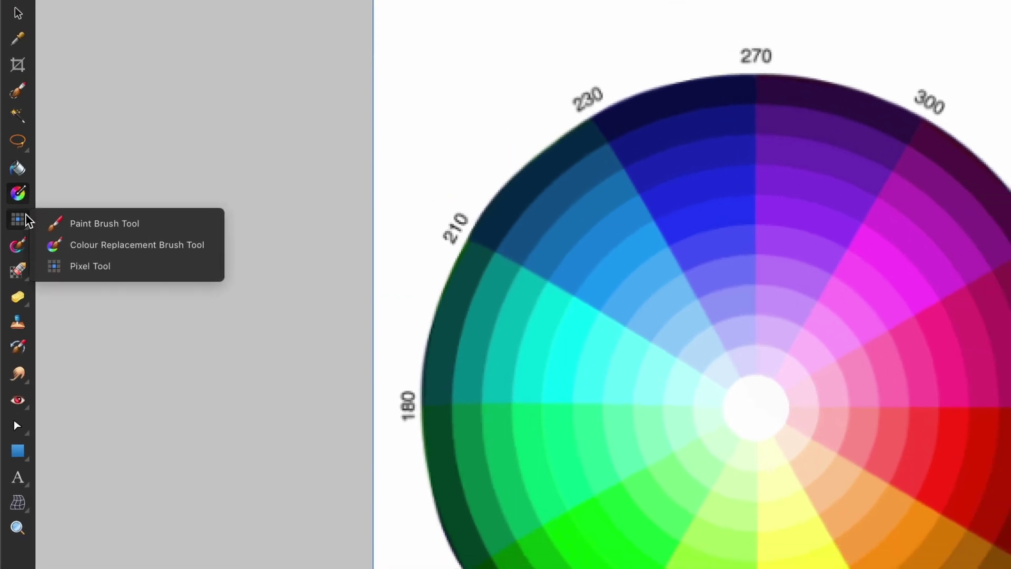
left_click(58, 226)
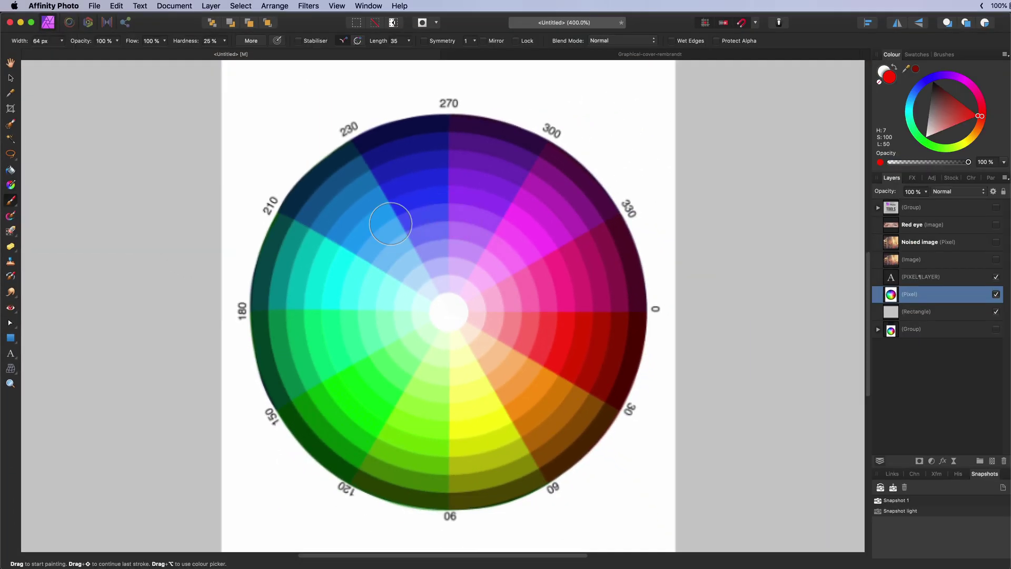
mouse_move(694, 257)
left_mouse_down()
mouse_move(788, 390)
mouse_move(924, 489)
left_mouse_up()
mouse_move(516, 348)
left_mouse_down()
mouse_move(366, 377)
mouse_move(498, 395)
left_mouse_up()
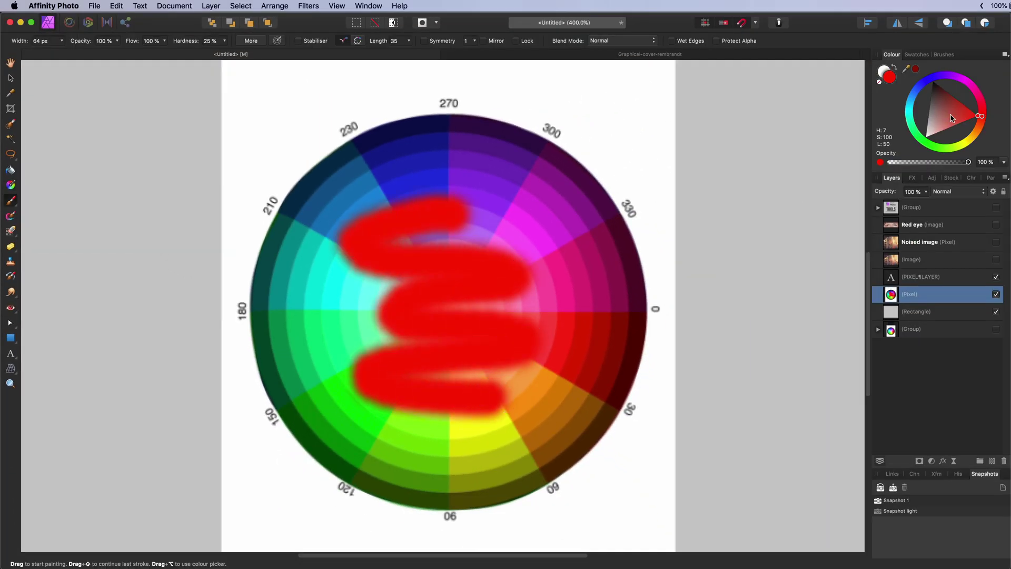
Switch to the 16 px hard brush, paint another stroke, then undo the red strokes.
left_click(944, 54)
scroll(935, 150, "up", 3)
left_click(929, 168)
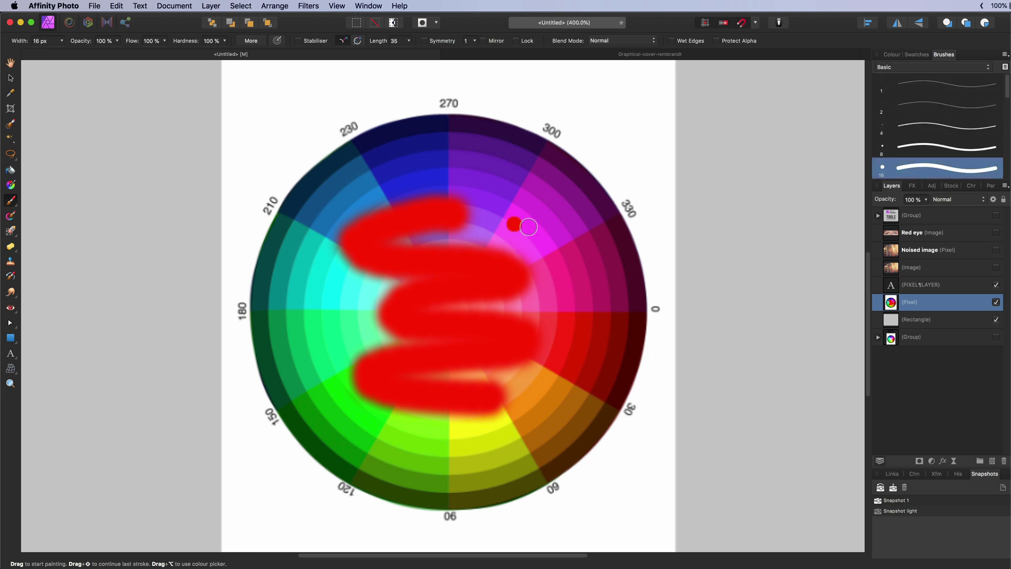
mouse_move(511, 224)
left_mouse_down()
mouse_move(593, 284)
mouse_move(622, 397)
mouse_move(585, 489)
mouse_move(641, 513)
left_mouse_up()
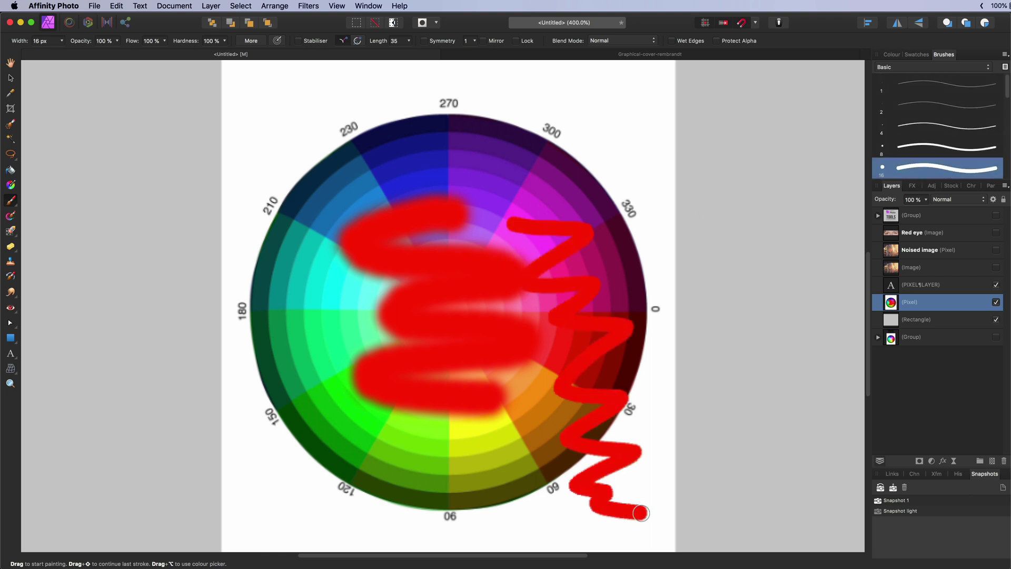
left_click(892, 54)
key("super+z")
key("super+z")
key("super+z")
left_click(10, 205)
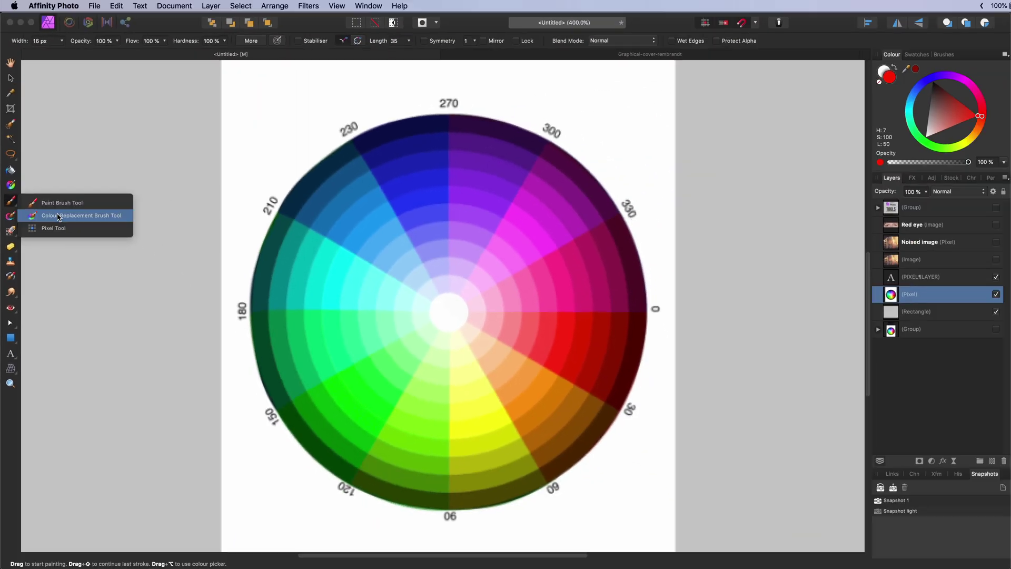
left_click(131, 244)
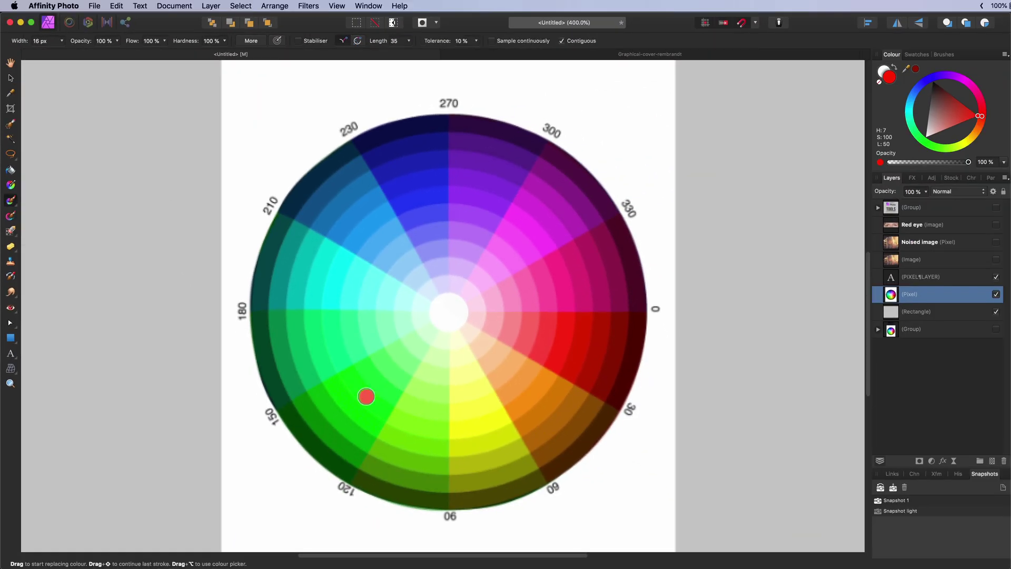
left_click_drag(359, 385, 350, 371)
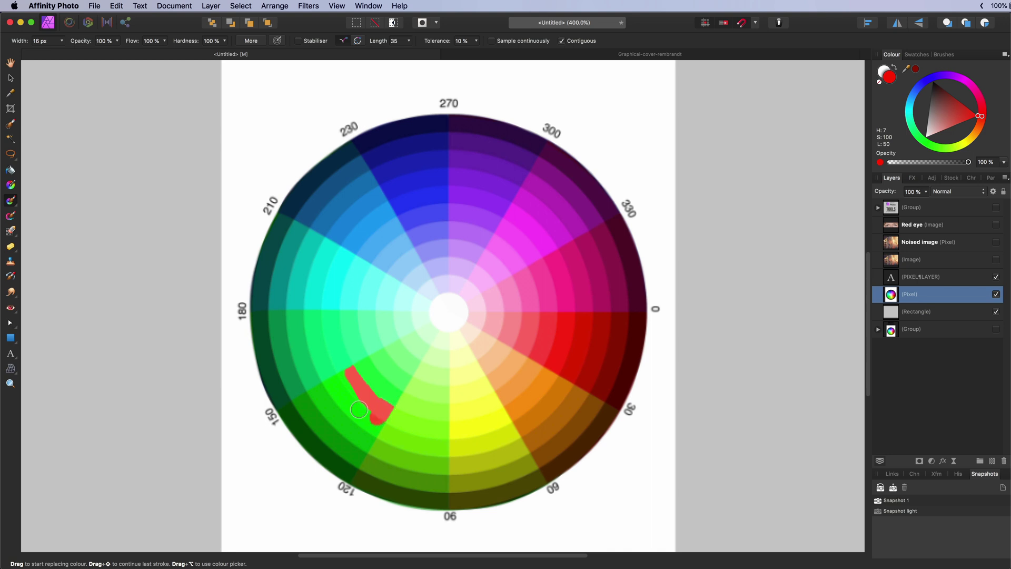
mouse_move(359, 409)
left_mouse_down()
mouse_move(360, 385)
mouse_move(321, 387)
mouse_move(335, 377)
mouse_move(336, 424)
left_mouse_up()
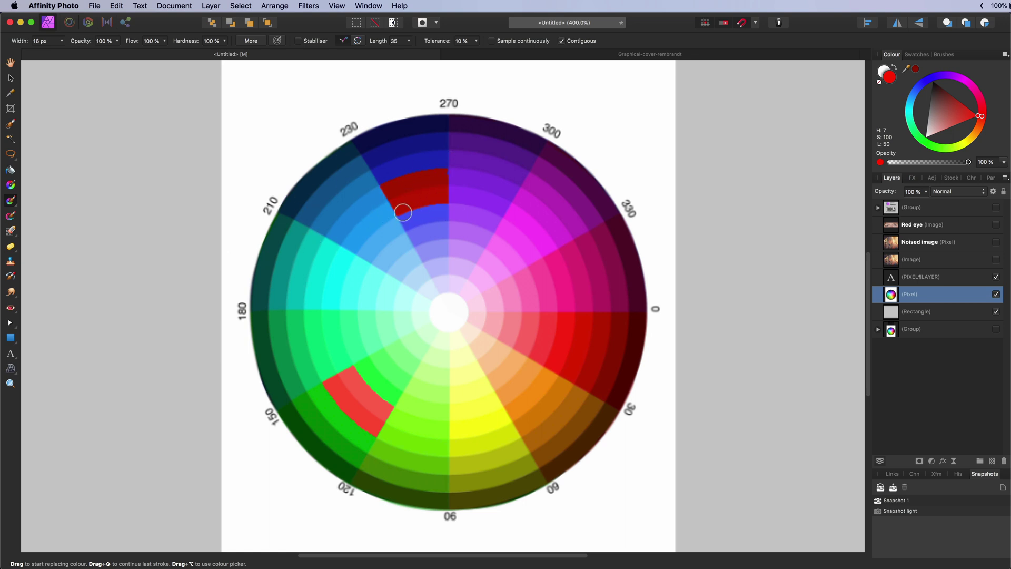
key("super+z")
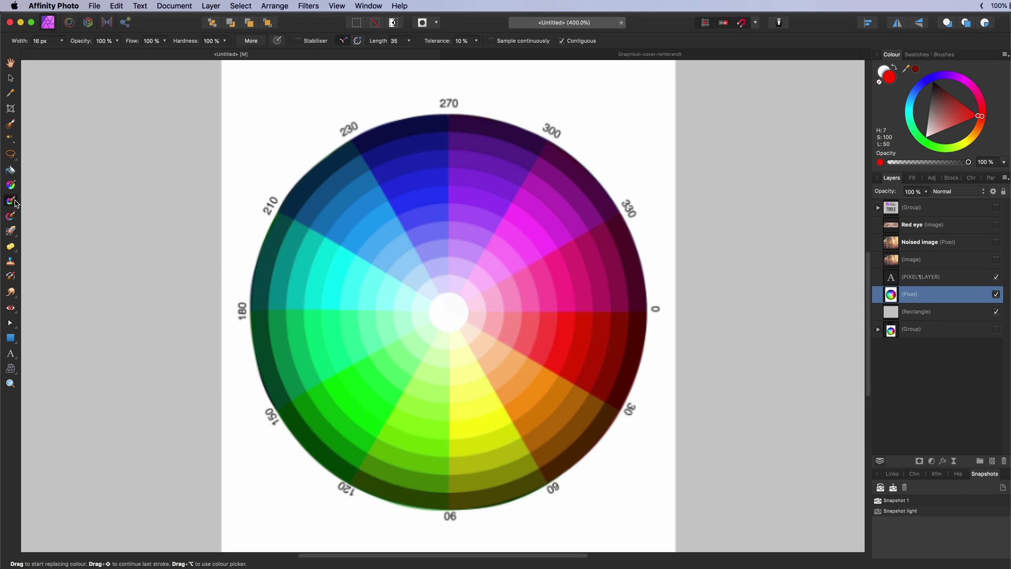
left_click(15, 202)
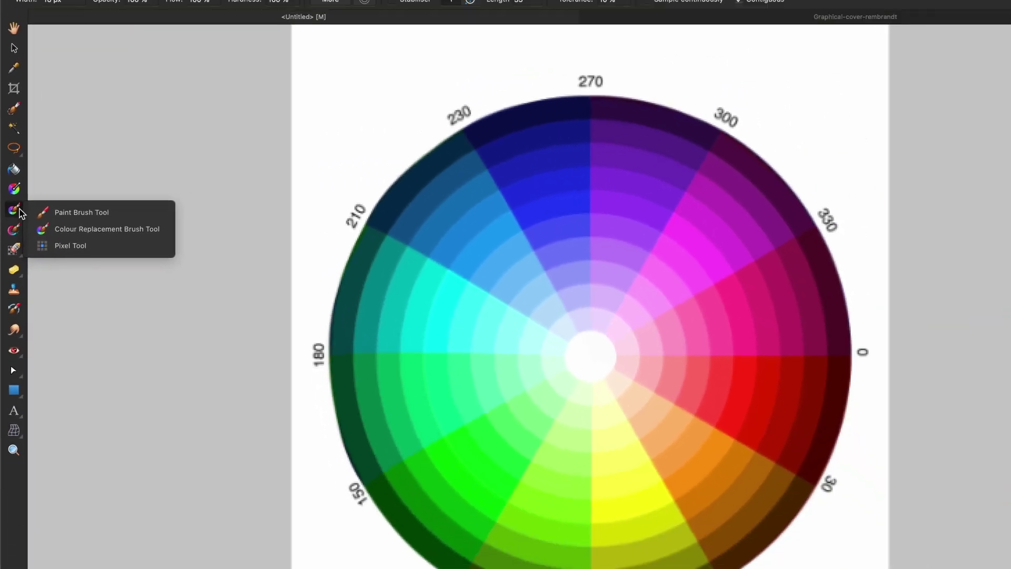
left_click(58, 272)
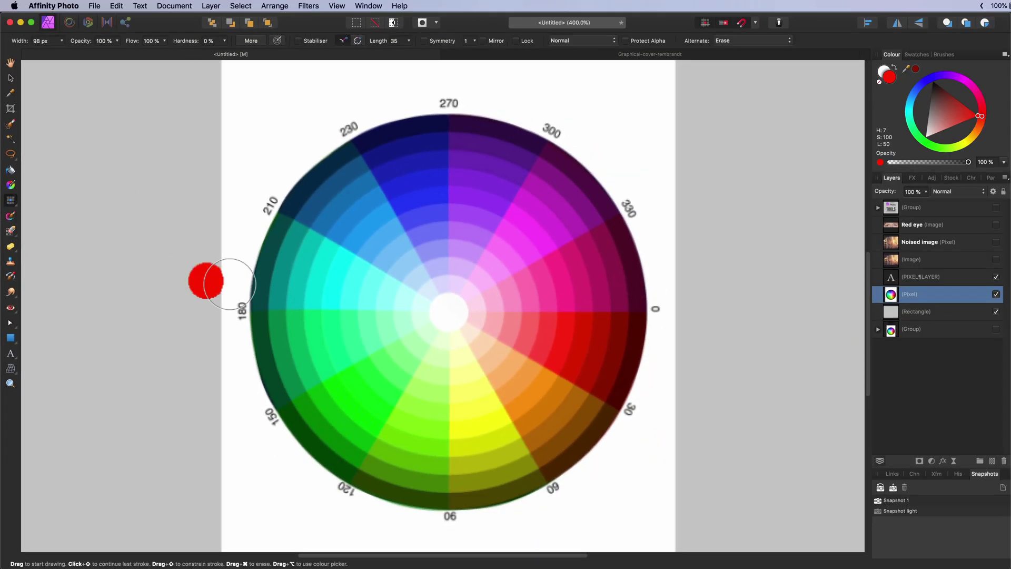
mouse_move(412, 263)
left_mouse_down()
mouse_move(414, 193)
mouse_move(503, 194)
mouse_move(495, 311)
left_mouse_up()
left_click(414, 442)
key("super+z")
left_click(337, 517)
left_click(363, 518)
left_click(607, 507)
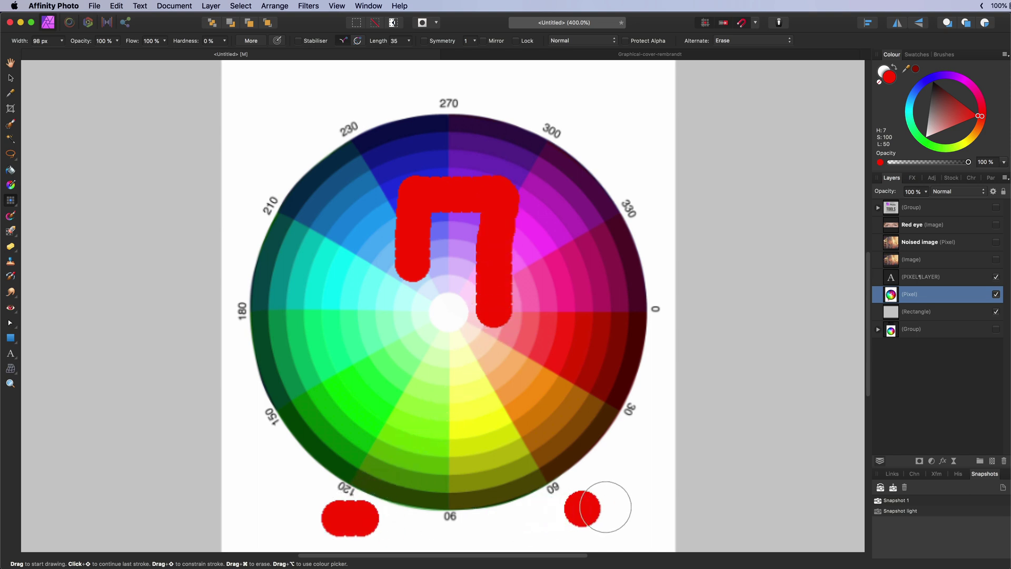
left_click(628, 460)
key("super+z")
key("super+z")
key("super+z")
key("super+z")
key("super+z")
left_click(550, 236)
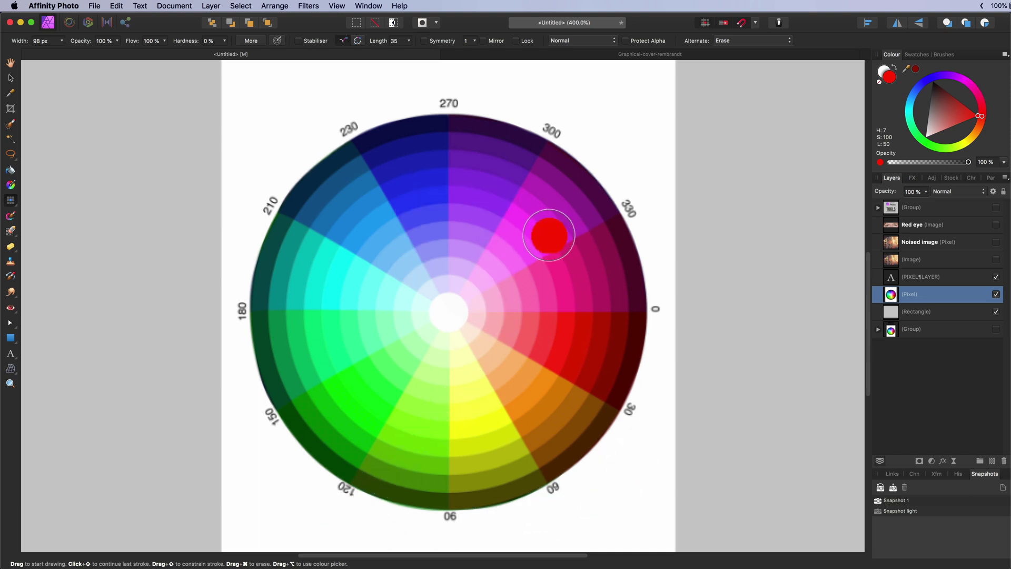
key("super+z")
left_click(398, 243)
key("super+z")
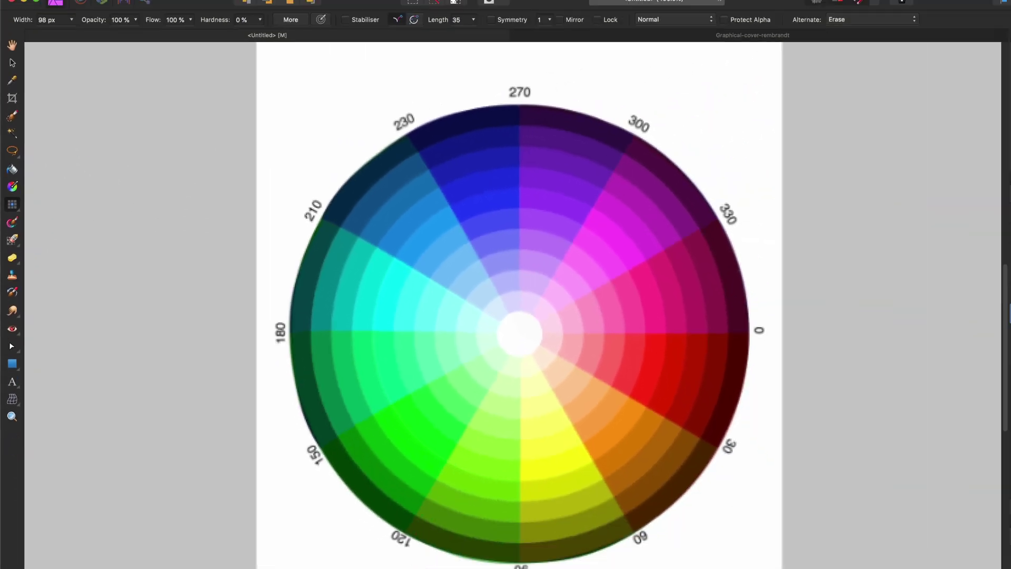
left_click(605, 195)
key("super+z")
mouse_move(516, 250)
left_mouse_down()
mouse_move(463, 322)
mouse_move(430, 331)
mouse_move(447, 380)
left_mouse_up()
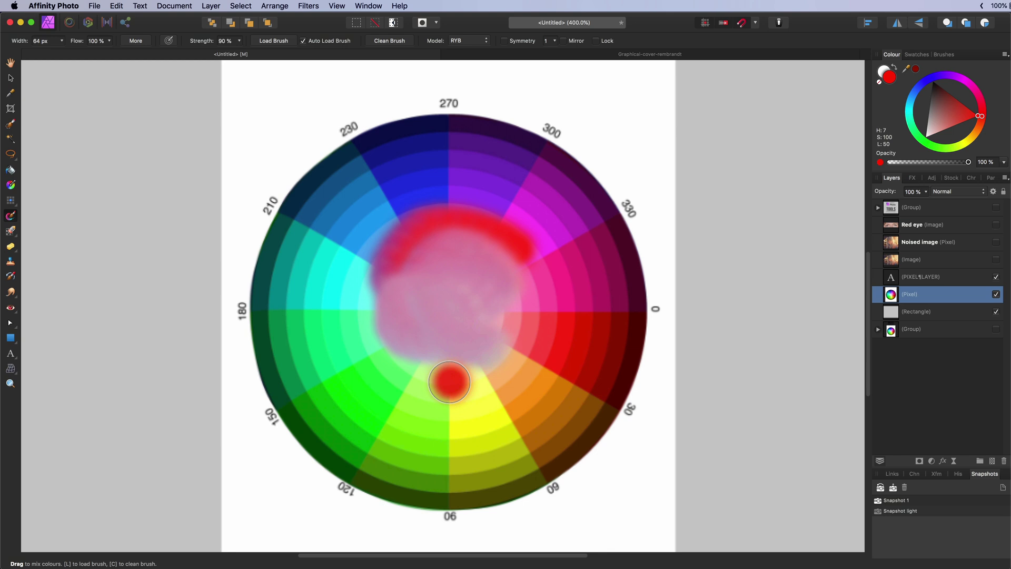
key("super+z")
mouse_move(528, 242)
left_mouse_down()
mouse_move(506, 256)
mouse_move(442, 213)
left_mouse_up()
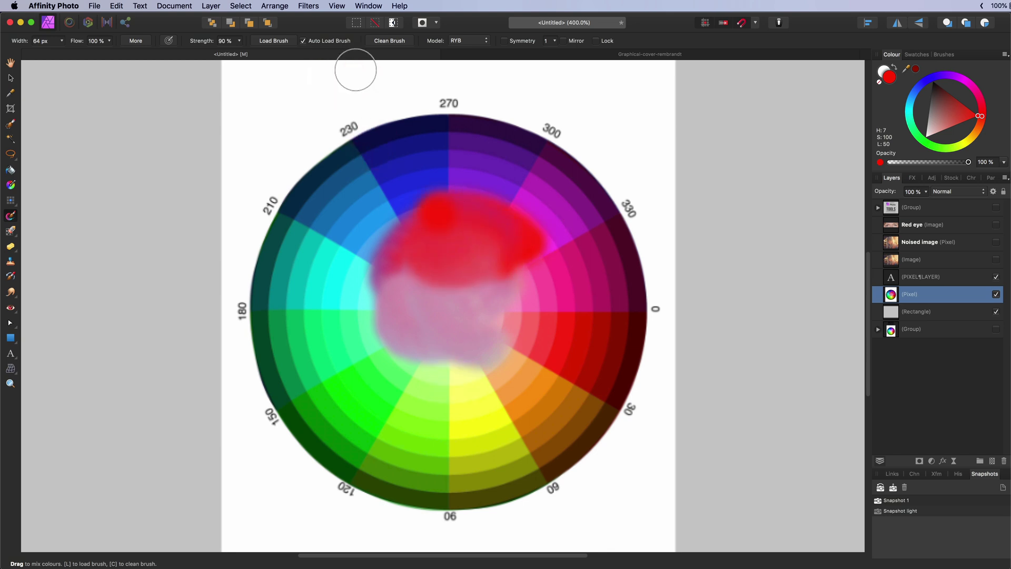
mouse_move(503, 306)
left_mouse_down()
mouse_move(481, 248)
mouse_move(532, 298)
mouse_move(601, 287)
left_mouse_up()
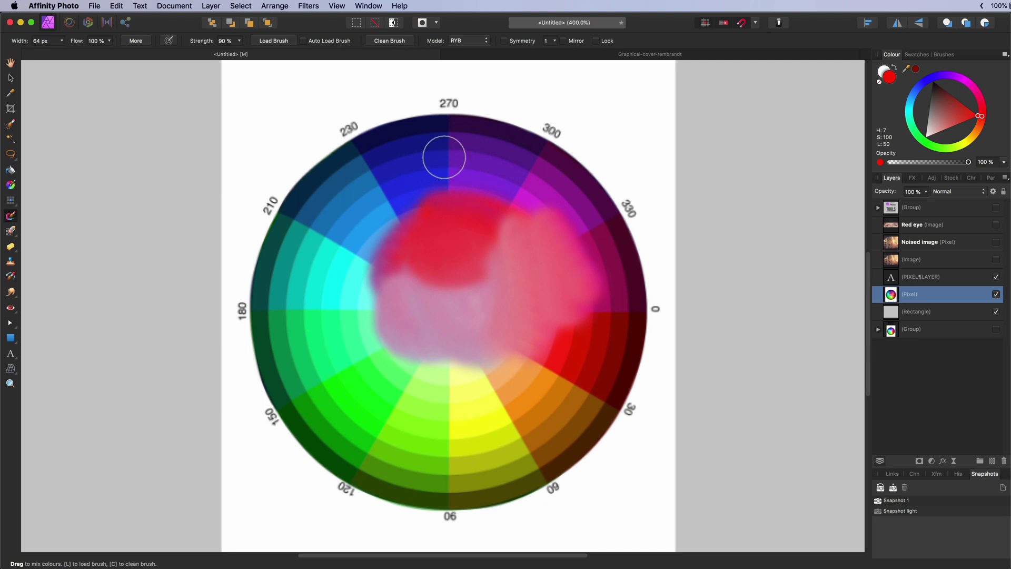
mouse_move(553, 232)
left_mouse_down()
mouse_move(460, 206)
mouse_move(343, 357)
mouse_move(380, 411)
mouse_move(334, 348)
mouse_move(370, 271)
mouse_move(418, 379)
mouse_move(483, 375)
mouse_move(445, 430)
mouse_move(506, 392)
mouse_move(495, 303)
mouse_move(416, 266)
mouse_move(381, 344)
mouse_move(343, 343)
mouse_move(332, 353)
mouse_move(372, 406)
left_mouse_up()
key("super+z")
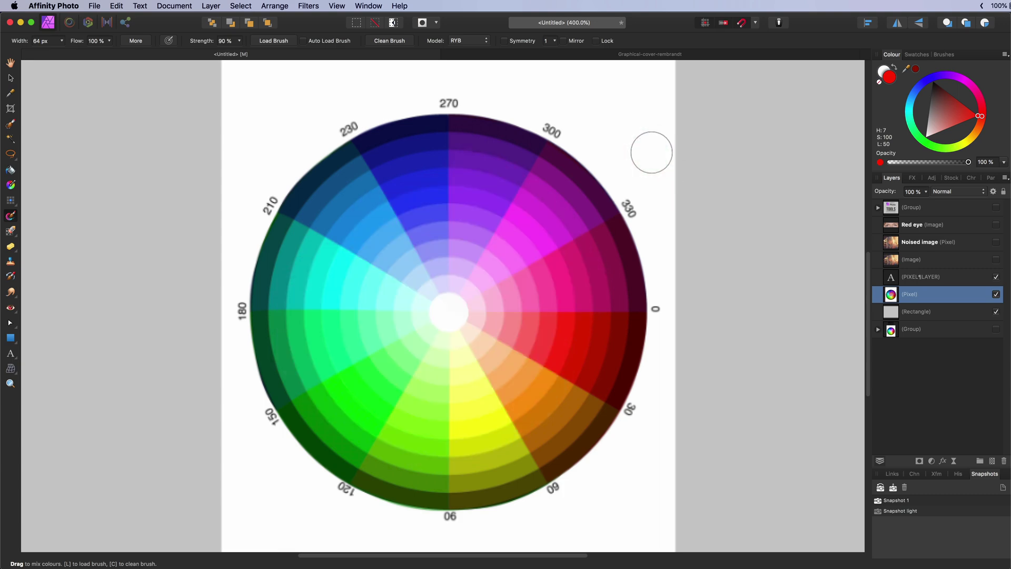
left_click(10, 232)
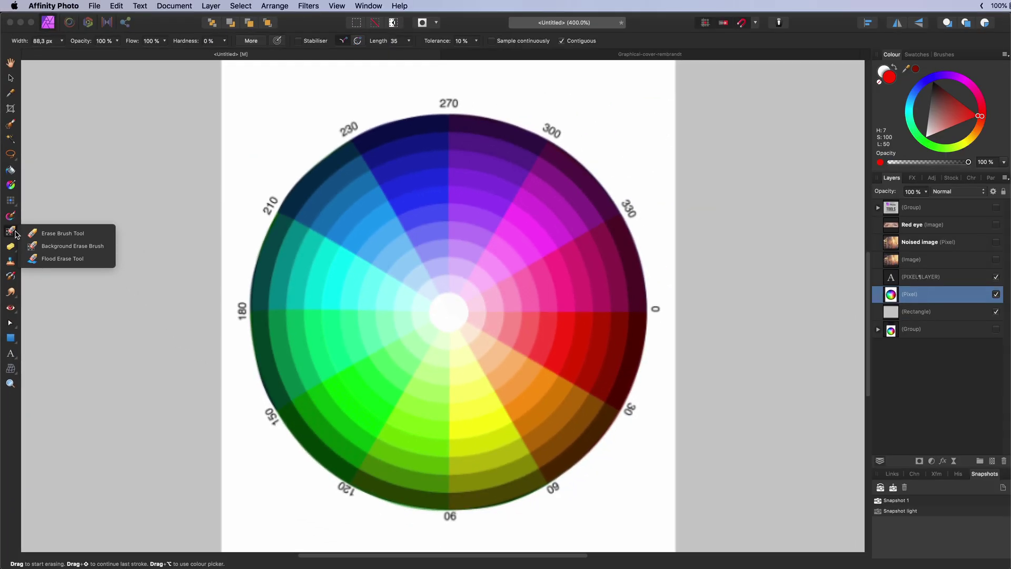
left_click(58, 233)
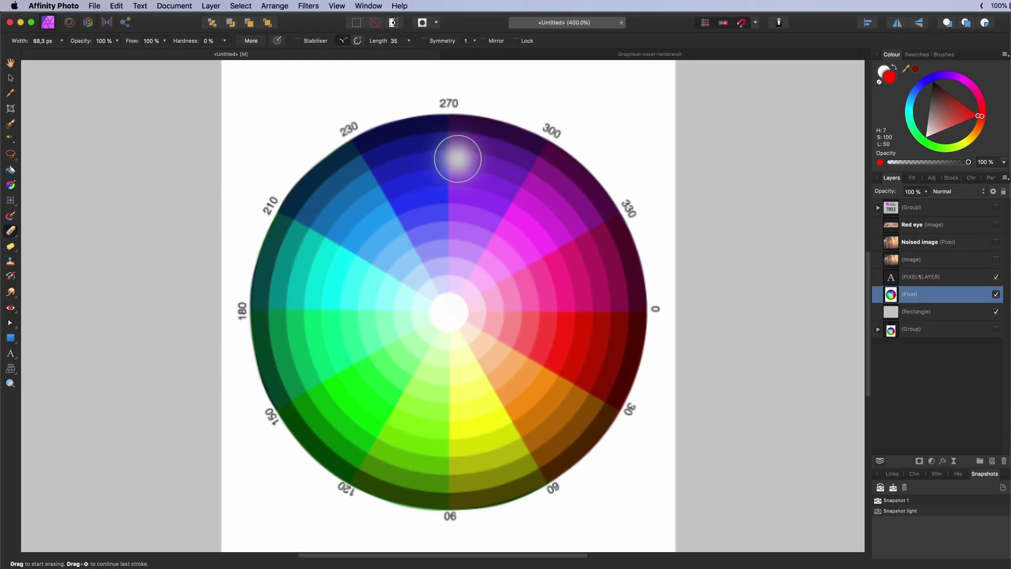
mouse_move(380, 169)
left_mouse_down()
mouse_move(478, 261)
mouse_move(632, 237)
mouse_move(711, 259)
left_mouse_up()
left_click(995, 312)
left_click(995, 312)
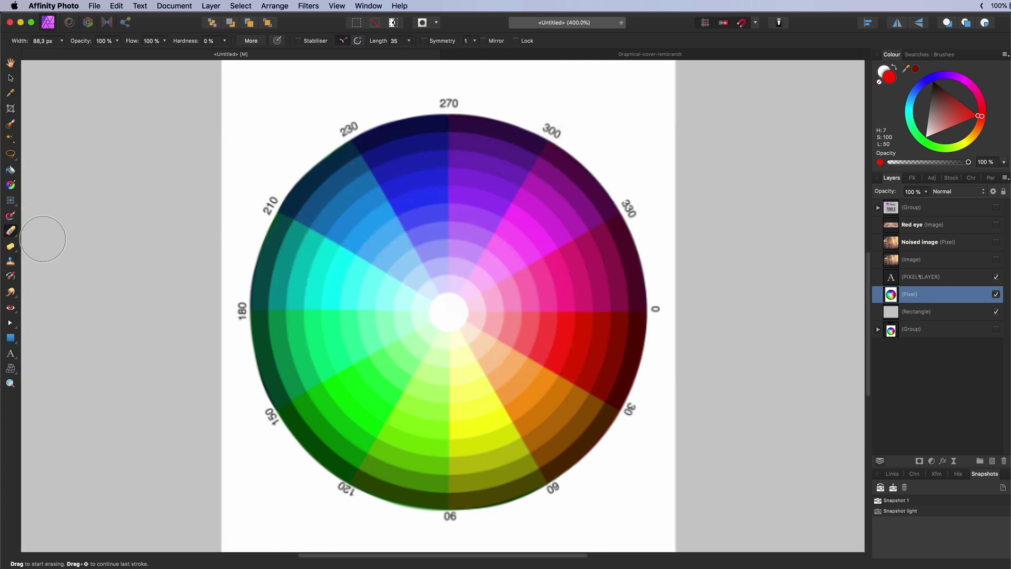
key("super+z")
left_click(12, 232)
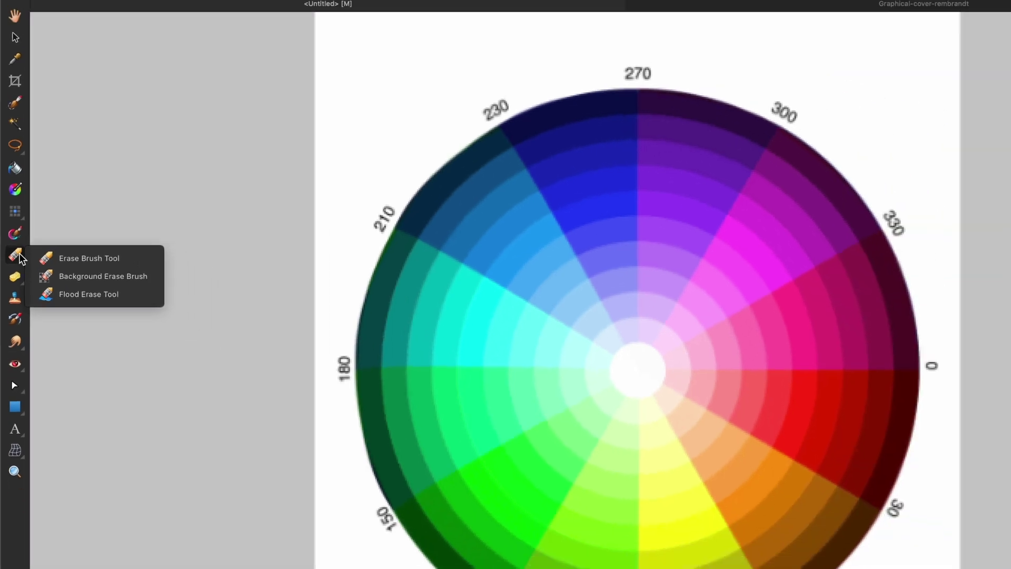
left_click(130, 303)
mouse_move(782, 155)
left_mouse_down()
mouse_move(747, 157)
mouse_move(626, 251)
left_mouse_up()
left_click_drag(535, 402, 537, 406)
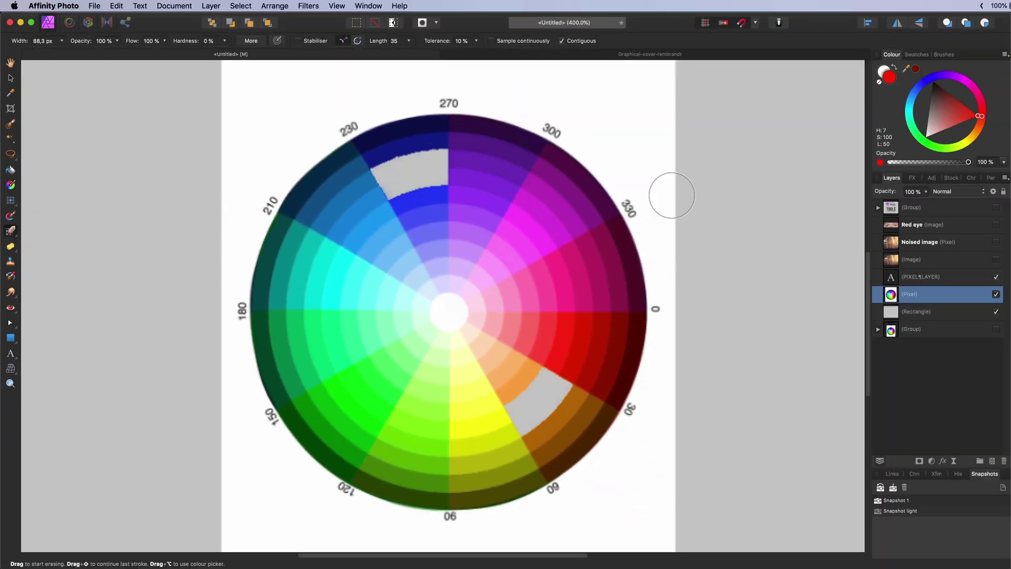
mouse_move(659, 145)
left_mouse_down()
mouse_move(645, 246)
mouse_move(628, 275)
mouse_move(510, 147)
mouse_move(625, 354)
left_mouse_up()
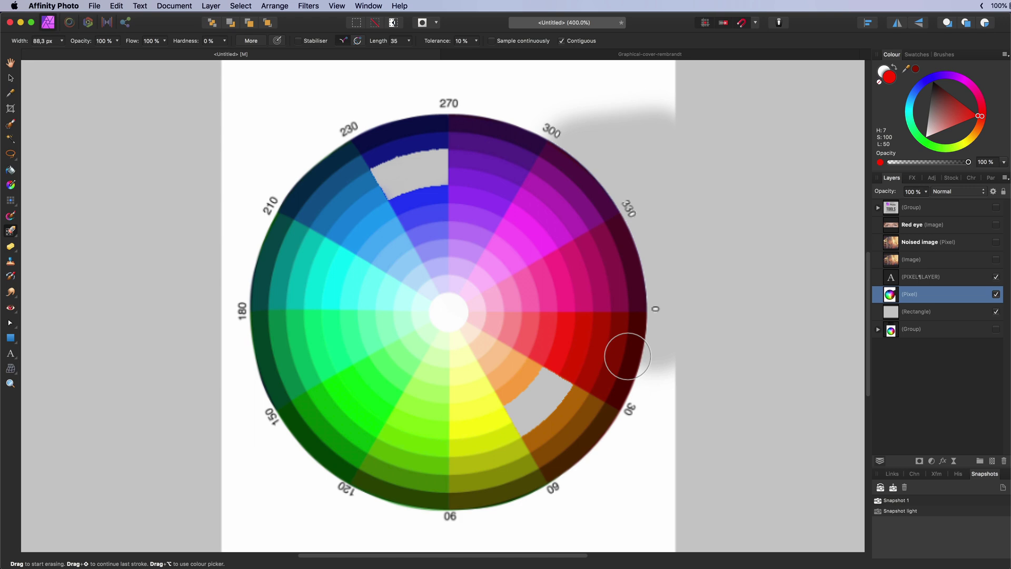
key("super+z")
key("super+z")
key("super+z")
key("super+z")
left_click(10, 231)
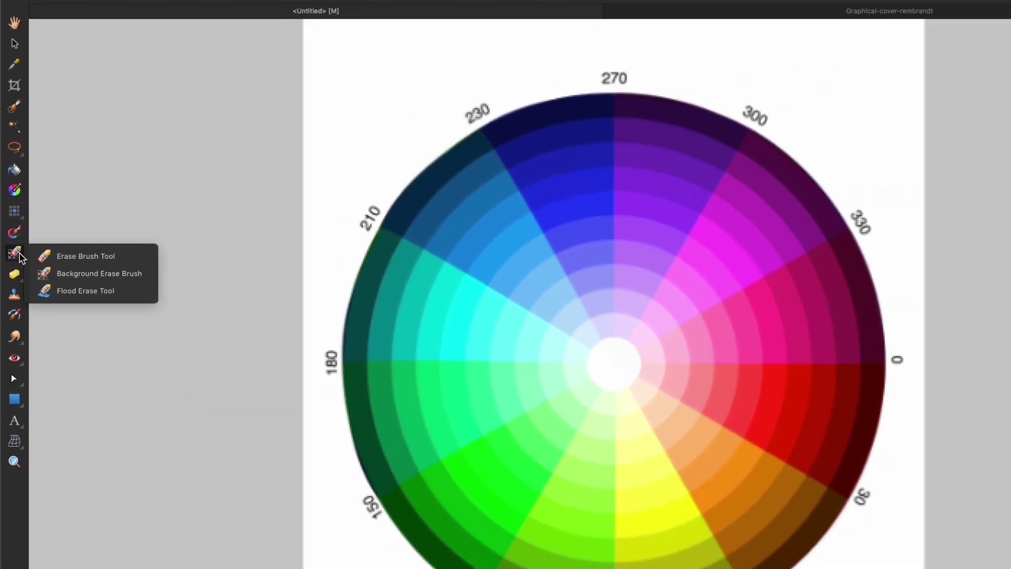
left_click(112, 327)
mouse_move(426, 200)
left_mouse_down()
mouse_move(309, 214)
mouse_move(430, 208)
mouse_move(323, 214)
left_mouse_up()
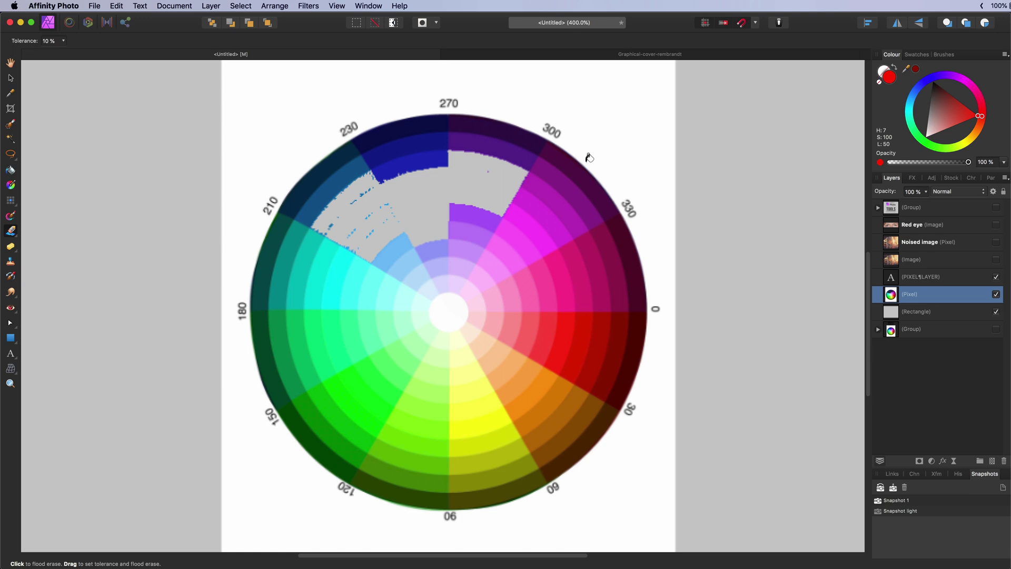
left_click_drag(579, 158, 578, 158)
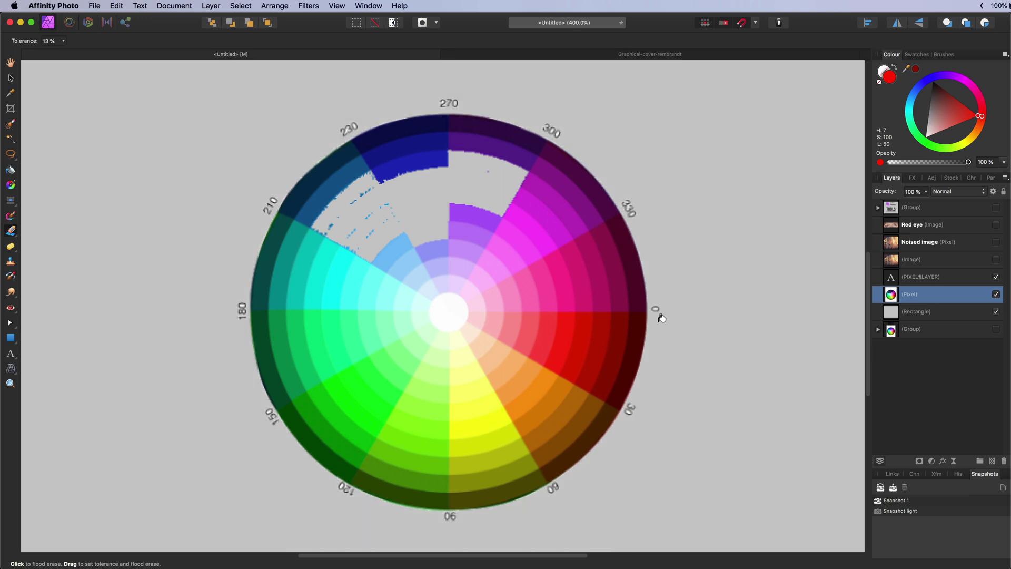
key("super+z")
key("super+z")
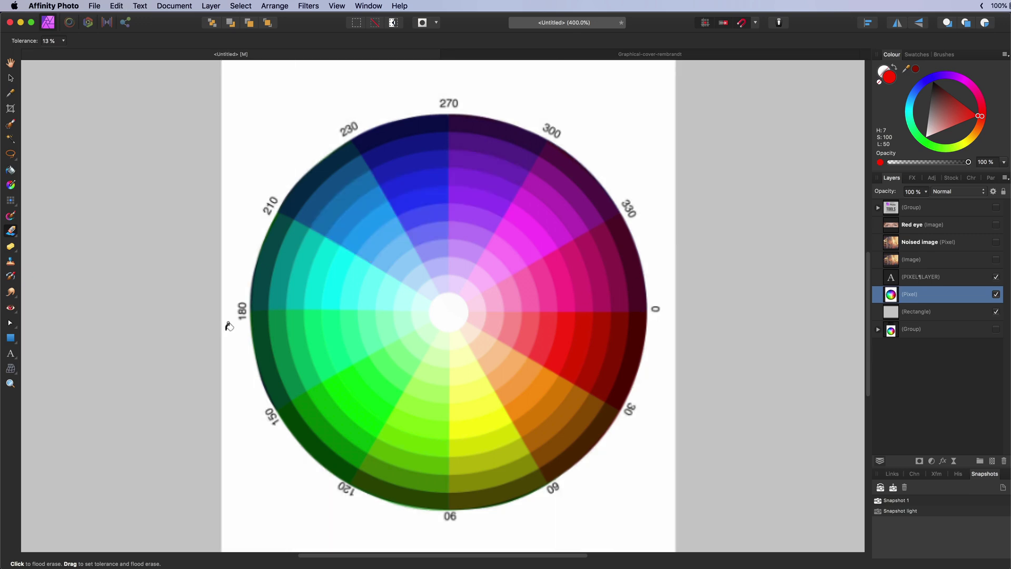
Lighten the blue and magenta areas with the Dodge brush, then undo it.
left_click(10, 246)
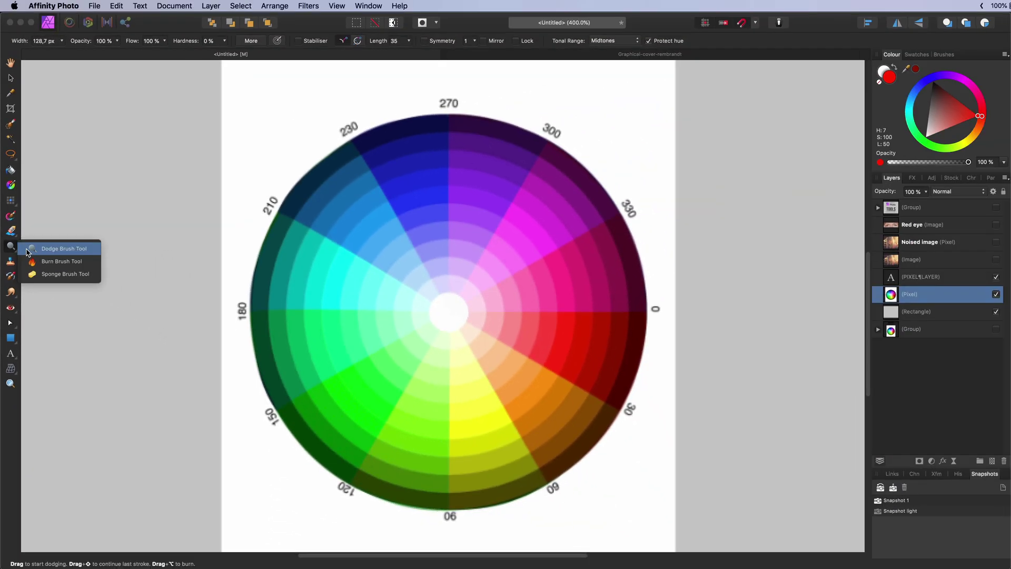
left_click(58, 278)
mouse_move(506, 263)
left_mouse_down()
mouse_move(420, 260)
mouse_move(383, 245)
mouse_move(535, 204)
mouse_move(433, 189)
mouse_move(439, 171)
mouse_move(466, 160)
mouse_move(408, 174)
mouse_move(425, 192)
mouse_move(599, 227)
mouse_move(622, 272)
mouse_move(556, 304)
mouse_move(458, 327)
mouse_move(606, 346)
mouse_move(609, 368)
mouse_move(499, 408)
mouse_move(457, 446)
mouse_move(578, 424)
mouse_move(553, 297)
mouse_move(535, 268)
mouse_move(397, 253)
mouse_move(400, 224)
mouse_move(515, 200)
mouse_move(501, 180)
left_mouse_up()
mouse_move(393, 200)
left_mouse_down()
mouse_move(480, 191)
mouse_move(417, 192)
mouse_move(514, 169)
mouse_move(460, 179)
mouse_move(507, 192)
mouse_move(385, 177)
mouse_move(443, 165)
mouse_move(480, 183)
mouse_move(390, 175)
left_mouse_up()
key("super+z")
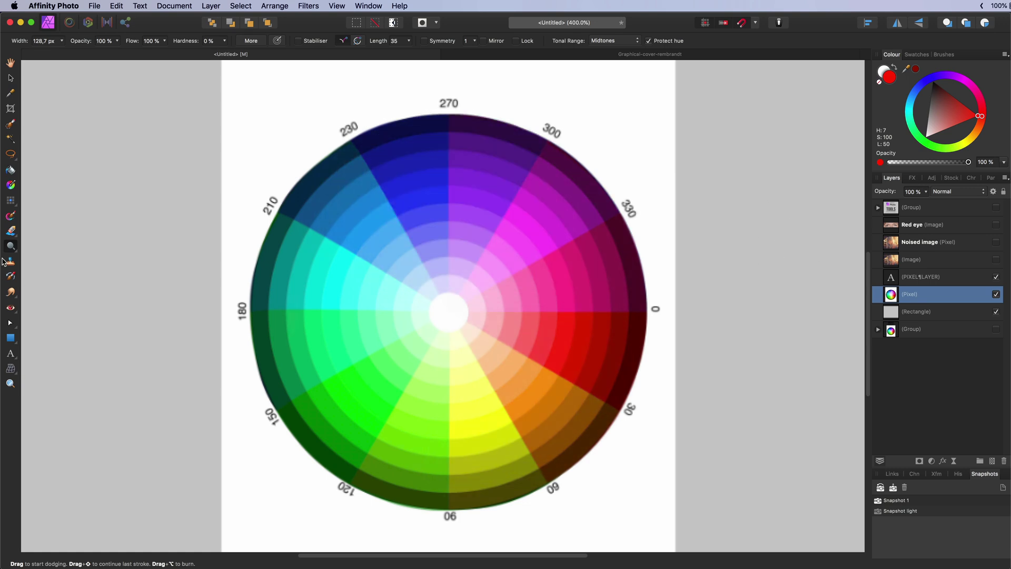
Darken the inner rings around the centre with the Burn brush, then undo it.
left_click(11, 246)
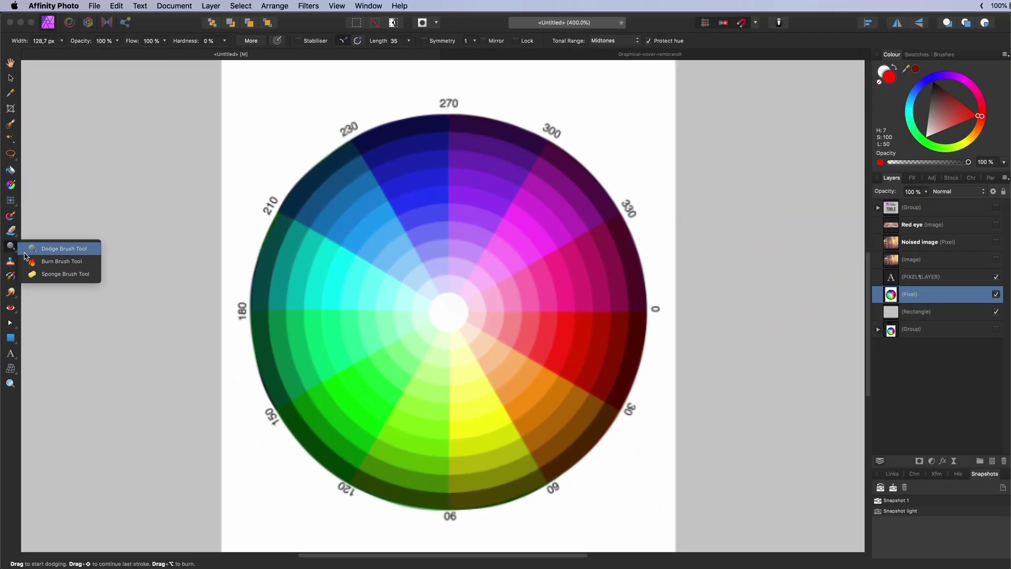
left_click(84, 276)
mouse_move(478, 275)
left_mouse_down()
mouse_move(490, 253)
mouse_move(397, 235)
mouse_move(501, 350)
mouse_move(428, 273)
mouse_move(354, 281)
mouse_move(424, 283)
mouse_move(413, 325)
mouse_move(420, 349)
mouse_move(461, 337)
mouse_move(473, 284)
mouse_move(447, 347)
mouse_move(491, 323)
mouse_move(398, 298)
mouse_move(440, 319)
mouse_move(434, 289)
mouse_move(457, 327)
mouse_move(488, 274)
mouse_move(384, 329)
left_mouse_up()
mouse_move(454, 363)
left_mouse_down()
mouse_move(482, 284)
mouse_move(510, 296)
mouse_move(508, 331)
mouse_move(500, 279)
mouse_move(578, 248)
mouse_move(481, 244)
mouse_move(375, 307)
mouse_move(397, 315)
mouse_move(422, 242)
mouse_move(519, 279)
left_mouse_up()
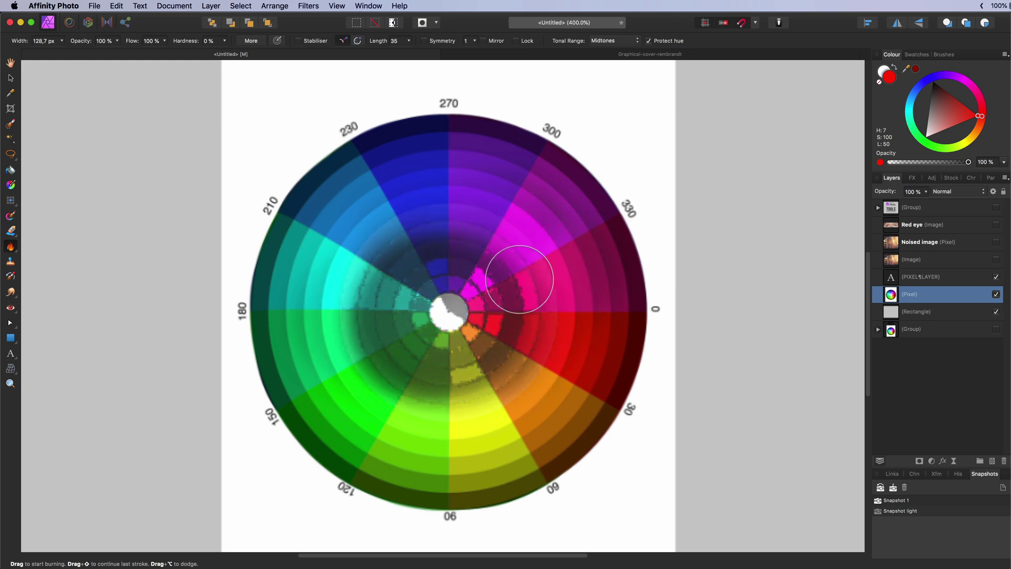
key("super+z")
Sponge-saturate purple and magenta, desaturate cyan through orange, then undo the sponge edits.
left_click(11, 246)
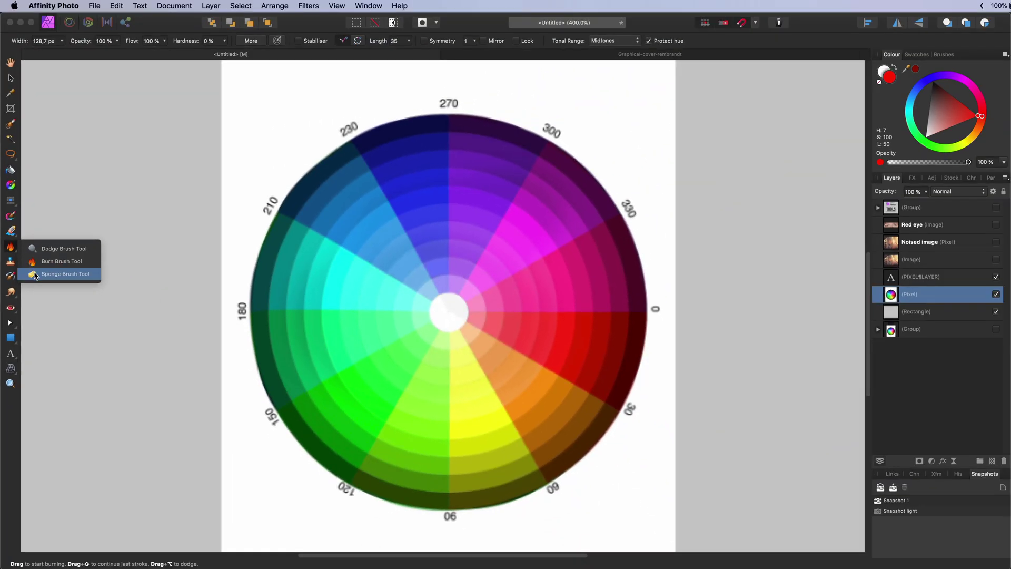
left_click(34, 274)
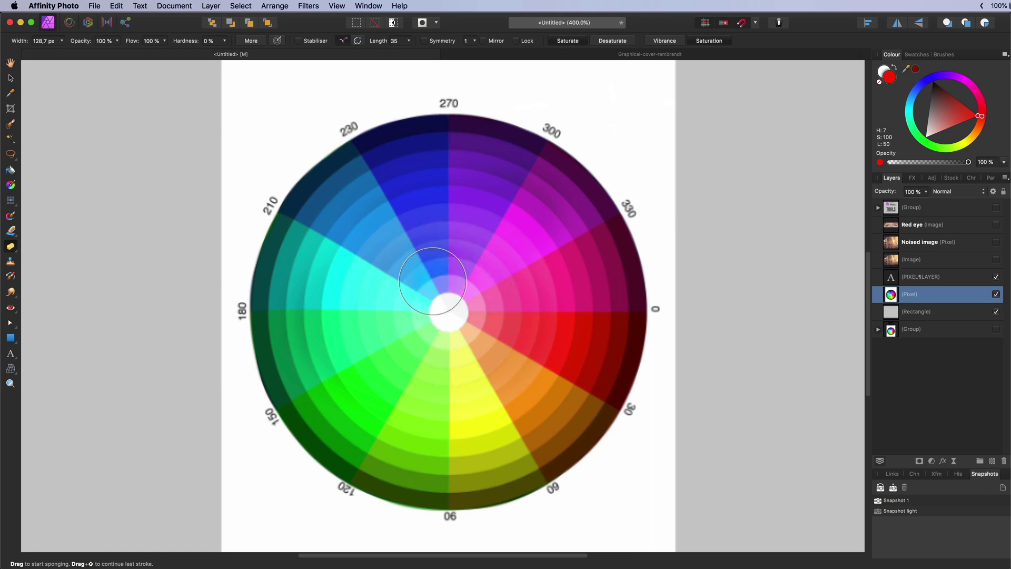
mouse_move(442, 309)
left_mouse_down()
mouse_move(514, 228)
mouse_move(423, 331)
mouse_move(531, 300)
mouse_move(535, 226)
left_mouse_up()
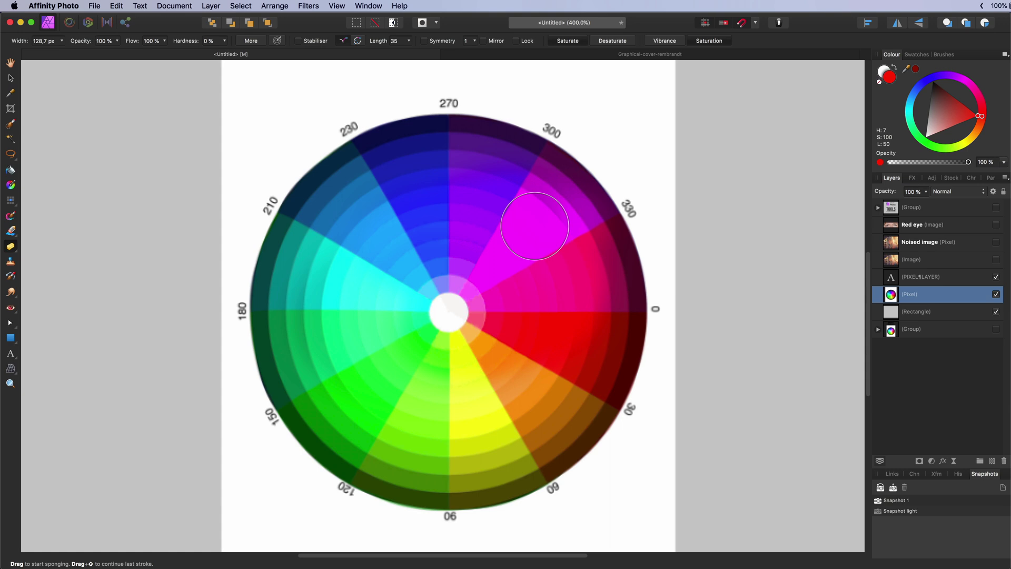
mouse_move(377, 230)
left_mouse_down()
mouse_move(431, 314)
mouse_move(380, 350)
mouse_move(364, 404)
mouse_move(442, 377)
mouse_move(472, 403)
mouse_move(517, 419)
left_mouse_up()
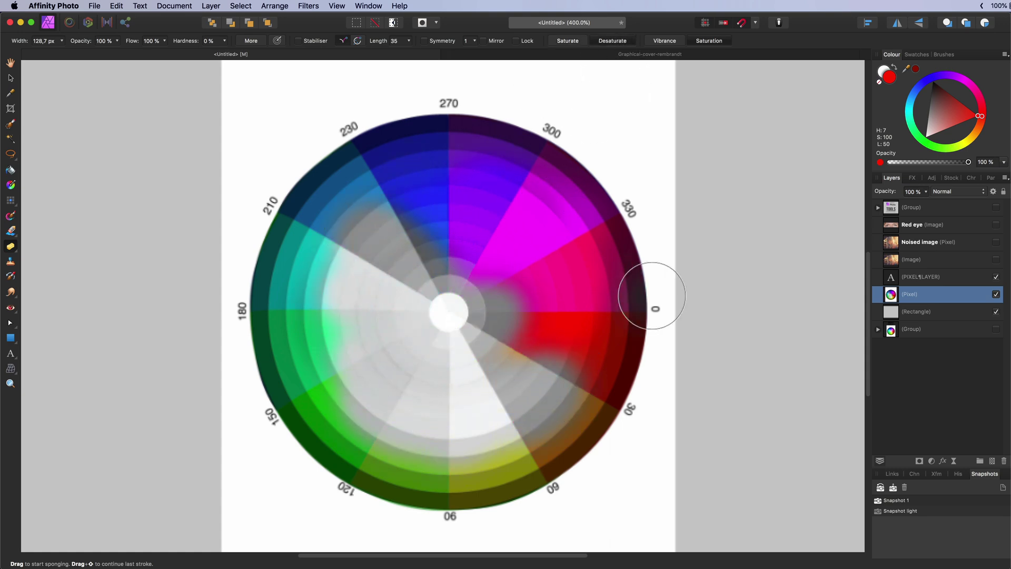
key("super+z")
Try three Clone Brush strokes across and beside the wheel, undoing each one.
key("s")
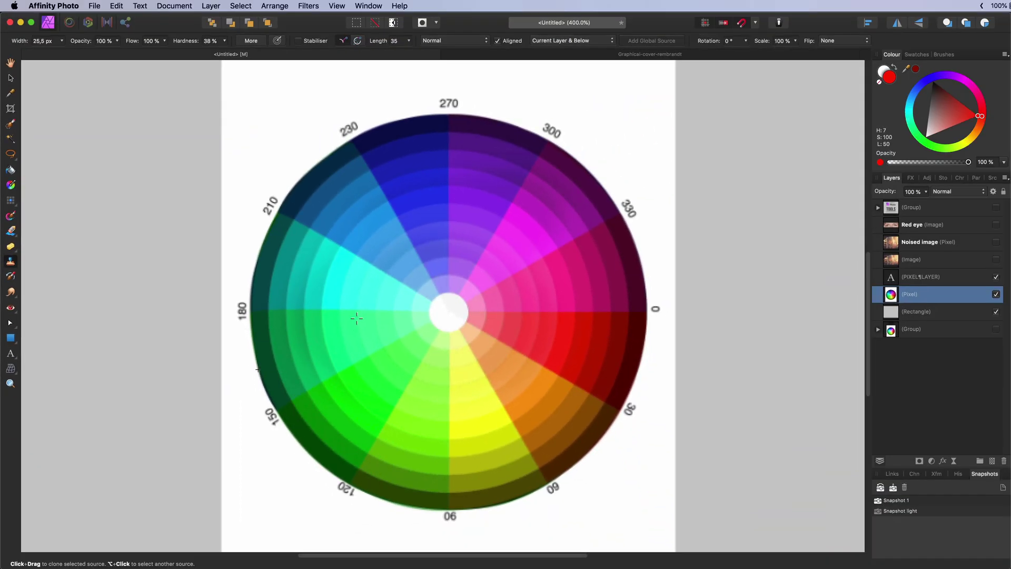
mouse_move(410, 283)
left_mouse_down()
mouse_move(453, 316)
mouse_move(532, 274)
mouse_move(556, 277)
left_mouse_up()
key("super+z")
mouse_move(448, 127)
left_mouse_down()
mouse_move(558, 153)
mouse_move(421, 84)
mouse_move(342, 146)
left_mouse_up()
key("super+z")
mouse_move(705, 306)
left_mouse_down()
mouse_move(696, 244)
mouse_move(720, 394)
mouse_move(758, 392)
mouse_move(763, 356)
left_mouse_up()
key("super+z")
Clone yellow-green from the wheel's bottom up over blue and purple, then undo both strokes.
mouse_move(677, 282)
left_mouse_down()
mouse_move(732, 398)
mouse_move(771, 177)
mouse_move(824, 312)
mouse_move(827, 201)
mouse_move(810, 189)
mouse_move(704, 207)
mouse_move(756, 432)
mouse_move(811, 416)
mouse_move(843, 434)
mouse_move(732, 199)
mouse_move(796, 105)
mouse_move(707, 320)
mouse_move(755, 421)
left_mouse_up()
left_click(449, 458, "alt")
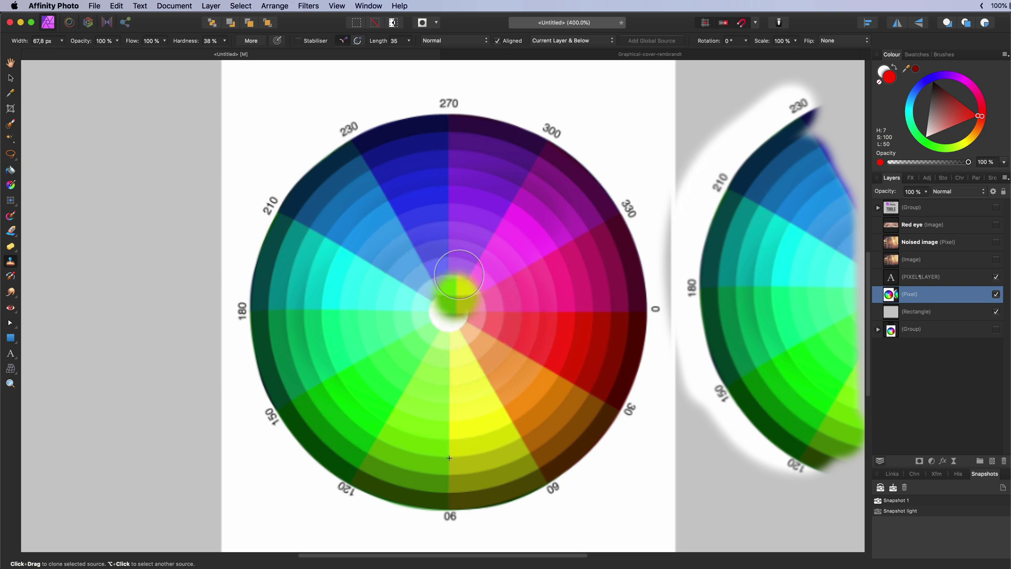
mouse_move(449, 276)
left_mouse_down()
mouse_move(496, 257)
mouse_move(403, 232)
mouse_move(415, 180)
mouse_move(480, 146)
mouse_move(451, 119)
left_mouse_up()
key("super+z")
key("super+z")
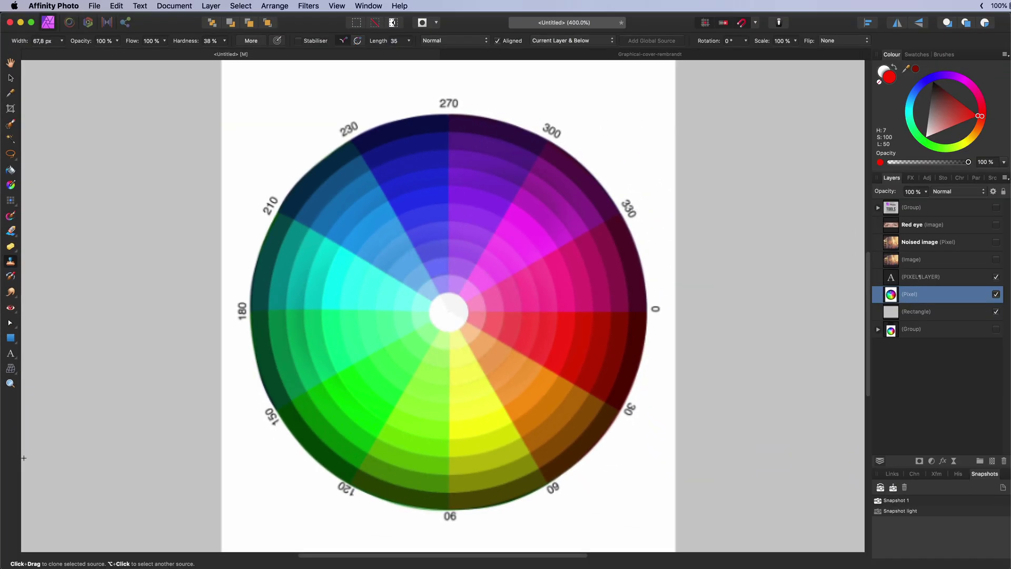
Set Snapshot 1 as the Undo Brush source and paint it back across the wheel.
left_click(543, 347)
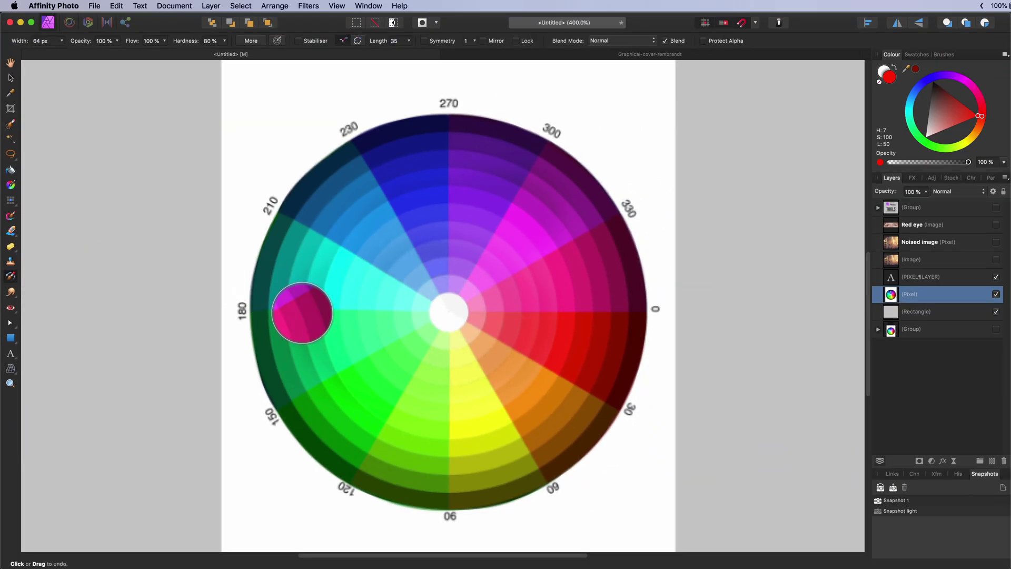
key("super+z")
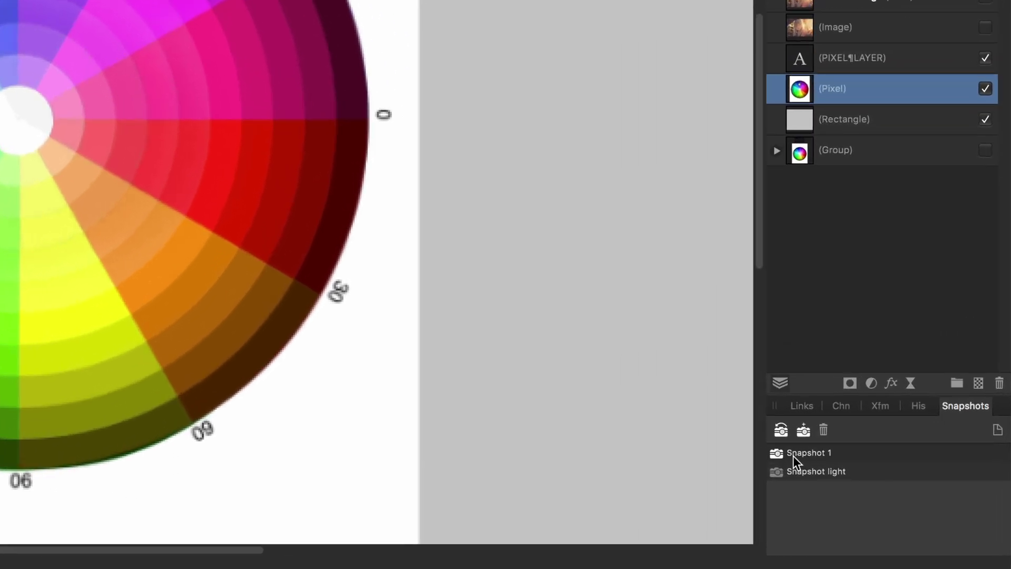
left_click(885, 503)
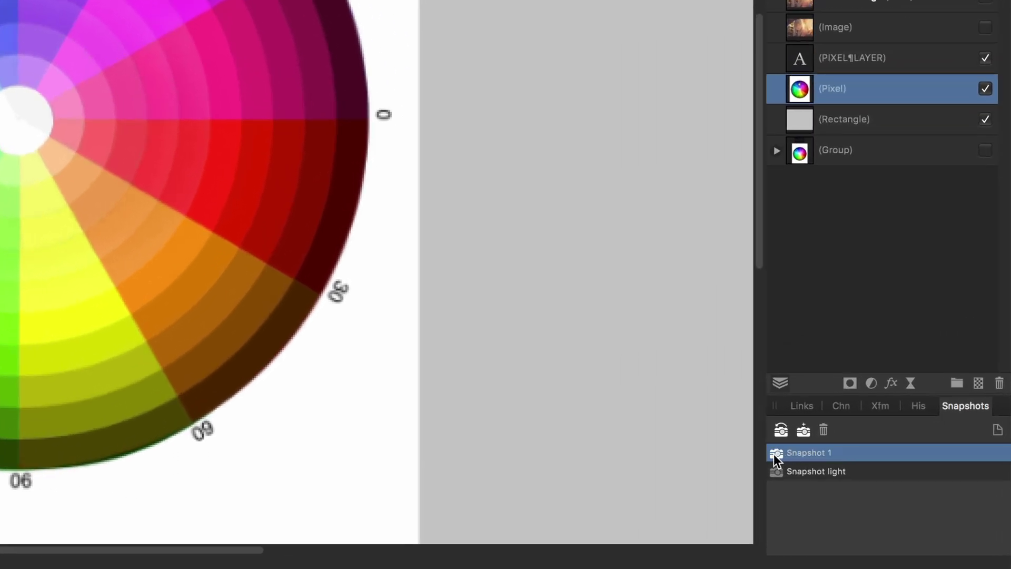
left_click(774, 454)
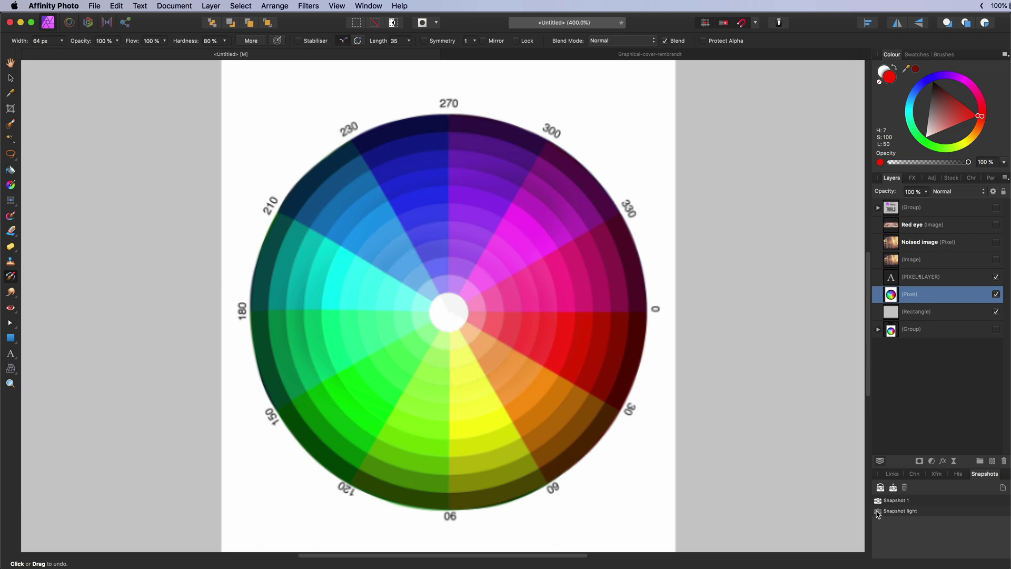
mouse_move(576, 390)
left_mouse_down()
mouse_move(556, 375)
mouse_move(539, 327)
mouse_move(430, 307)
mouse_move(618, 237)
mouse_move(629, 294)
mouse_move(685, 344)
mouse_move(579, 437)
mouse_move(760, 467)
mouse_move(593, 231)
mouse_move(620, 173)
mouse_move(454, 248)
left_mouse_up()
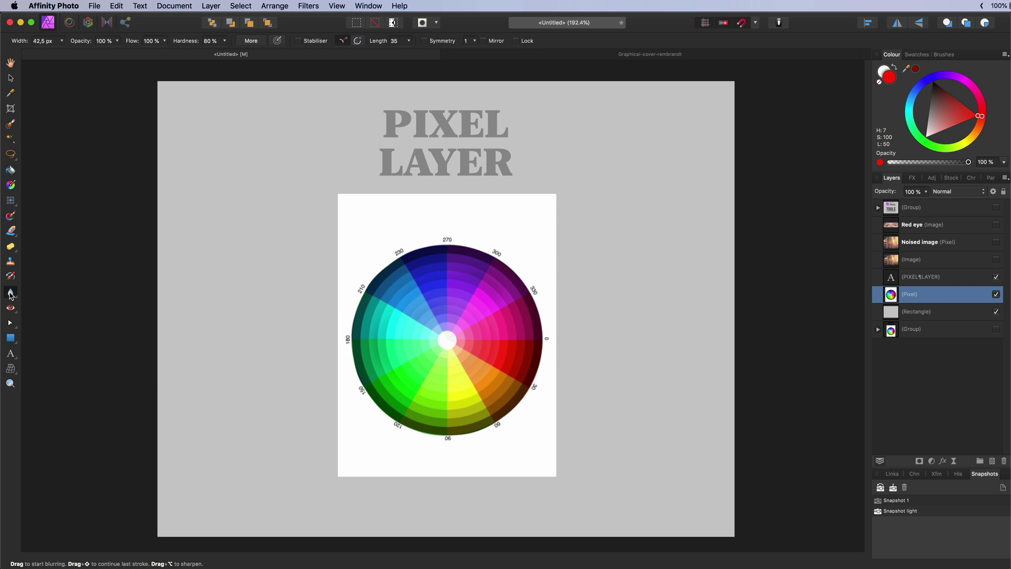
Blur the wheel's rim and degree labels with the Blur Brush, then undo the blurring.
left_click(10, 293)
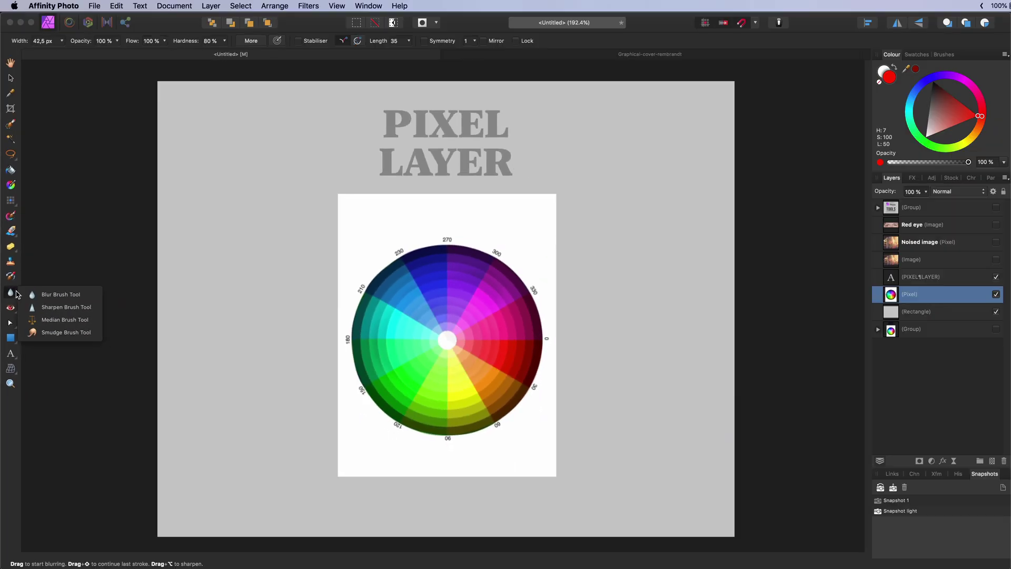
left_click(79, 277)
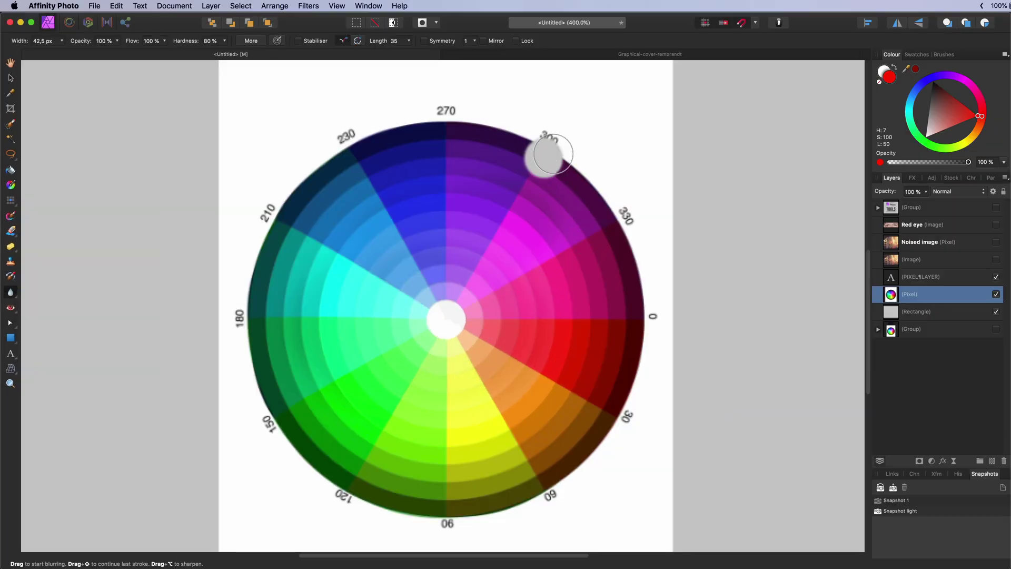
mouse_move(553, 154)
left_mouse_down()
mouse_move(549, 129)
mouse_move(578, 147)
mouse_move(539, 136)
mouse_move(322, 160)
mouse_move(278, 453)
left_mouse_up()
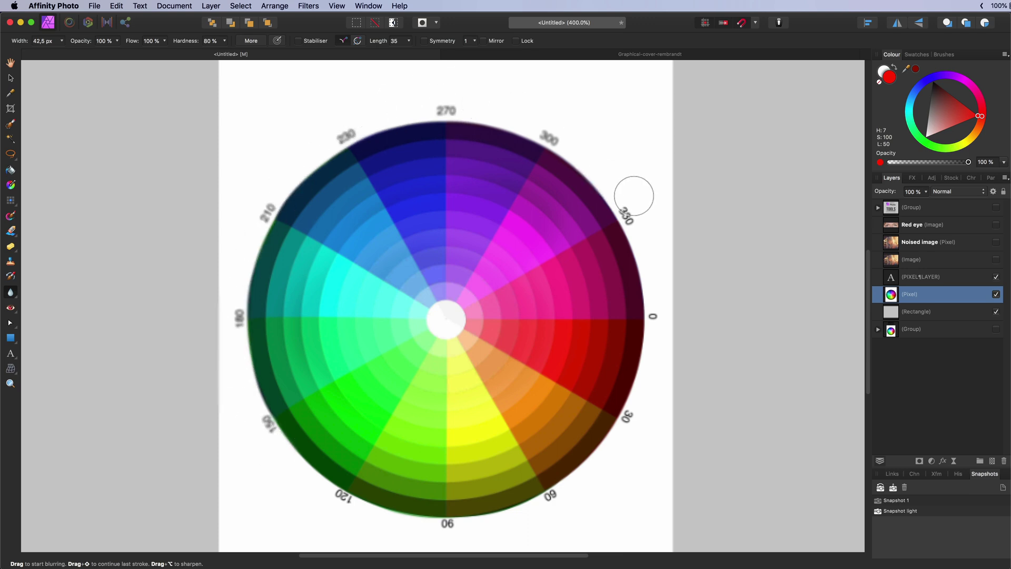
mouse_move(634, 196)
left_mouse_down()
mouse_move(617, 213)
mouse_move(633, 409)
mouse_move(503, 523)
mouse_move(298, 491)
left_mouse_up()
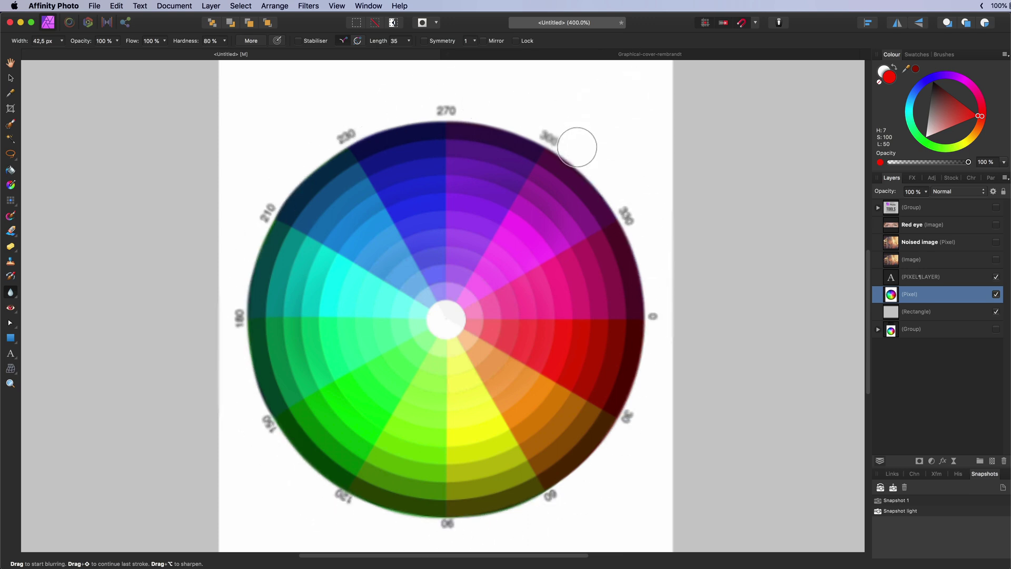
key("super+z")
left_click(10, 295)
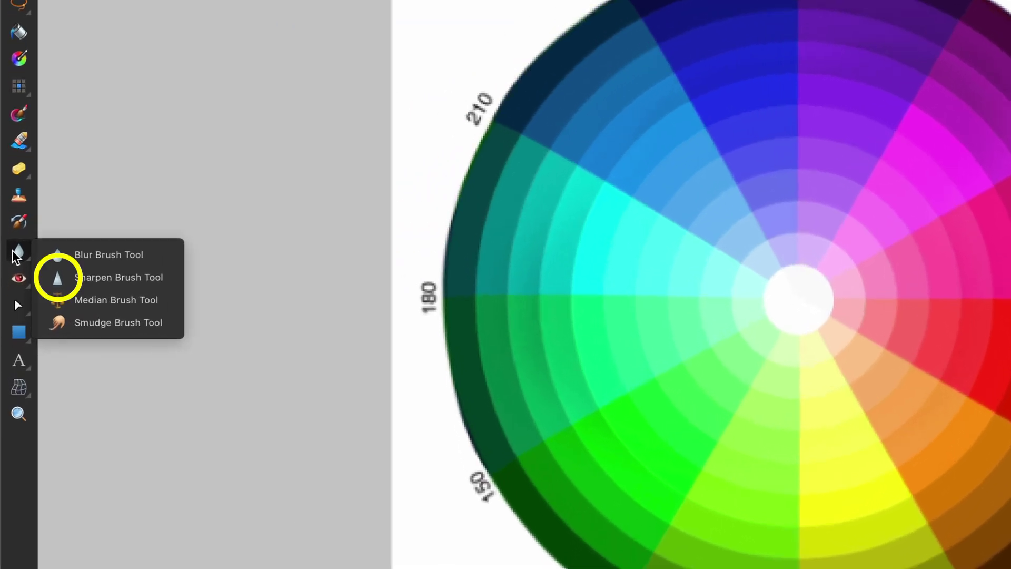
Sharpen the portrait's eye and delete that layer, then duplicate and hide the Noised image layer.
left_click(58, 277)
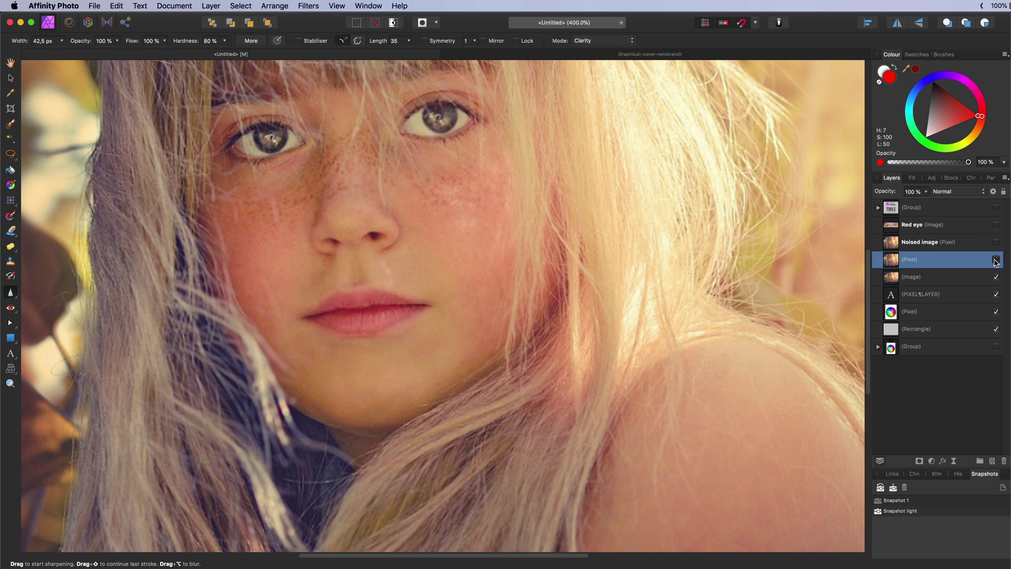
key("Delete")
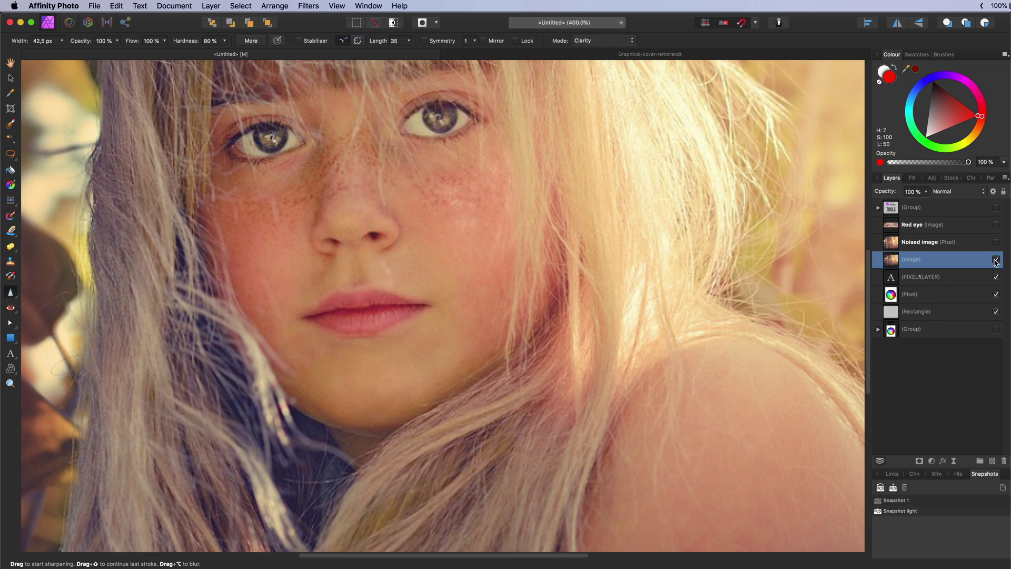
left_click(17, 294)
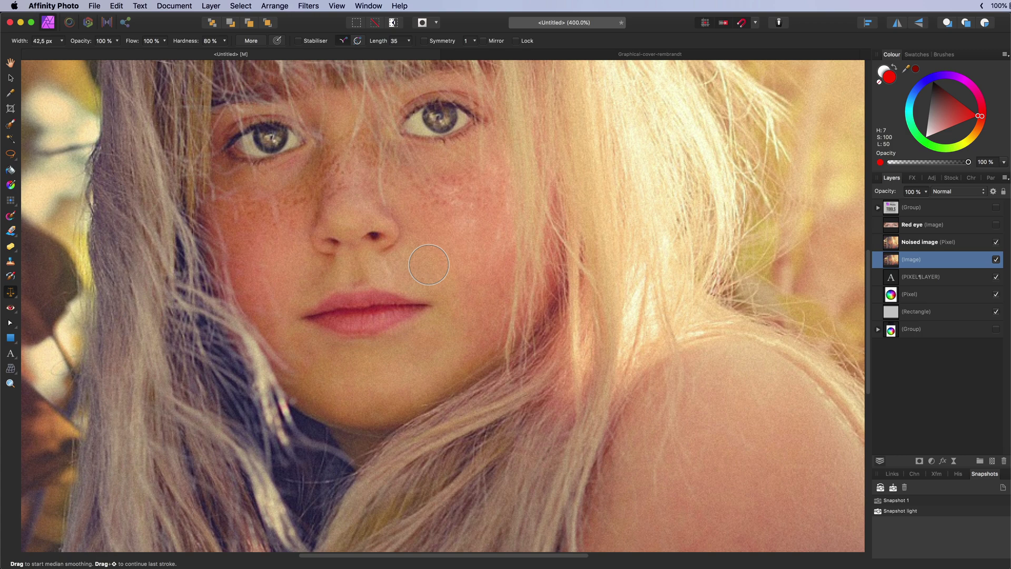
scroll(428, 264, "up", 2)
key("super+j")
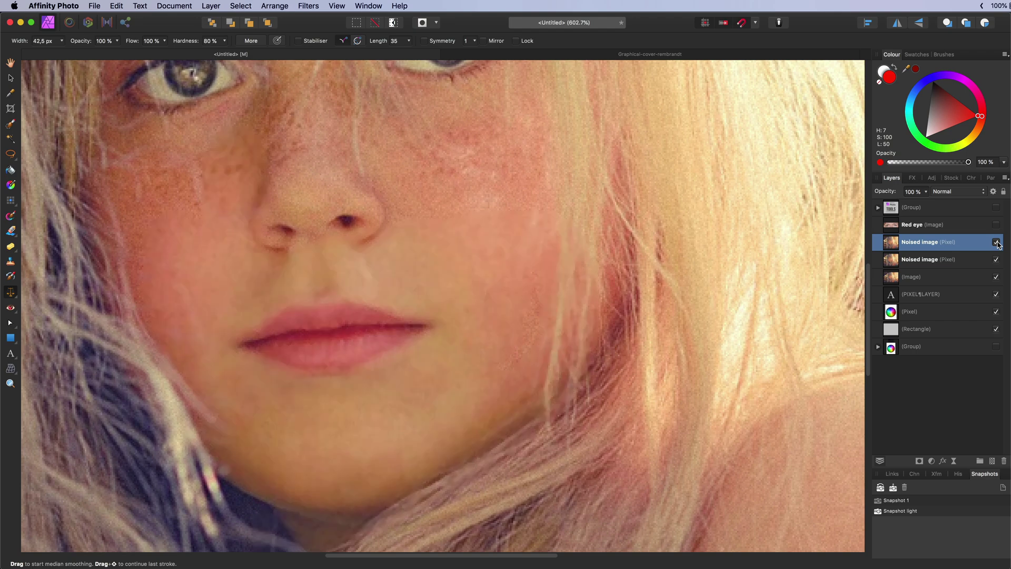
left_click(996, 242)
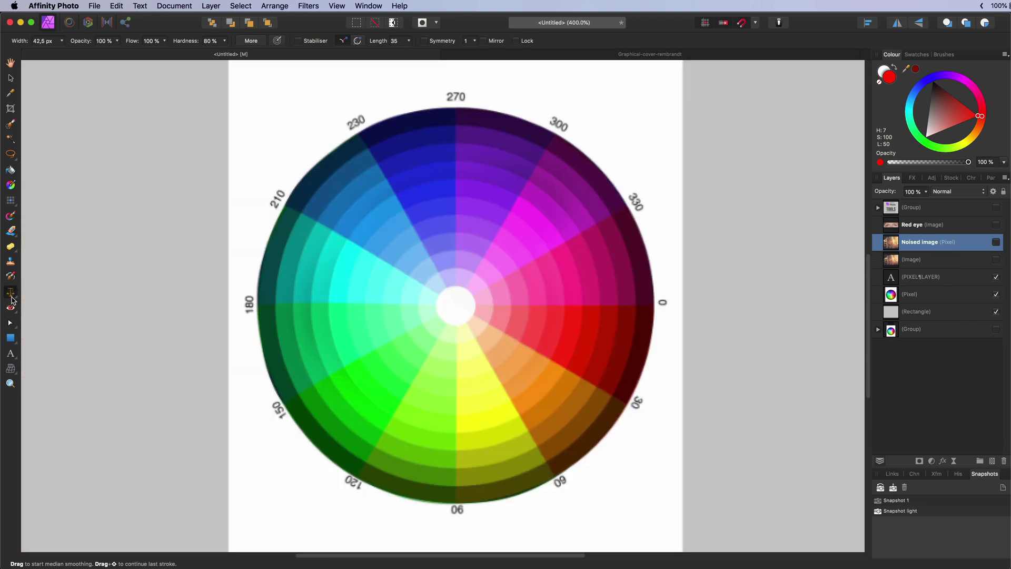
left_click(12, 298)
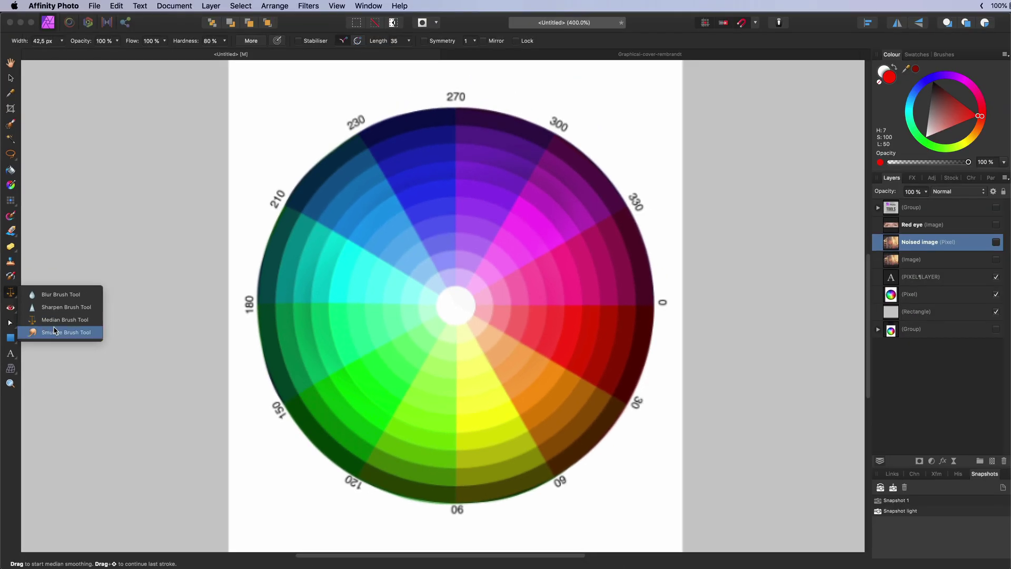
Smudge cyan into blue and smear the wheel's sectors toward the white centre.
left_click(105, 277)
mouse_move(788, 101)
left_mouse_down()
mouse_move(664, 106)
mouse_move(611, 166)
left_mouse_up()
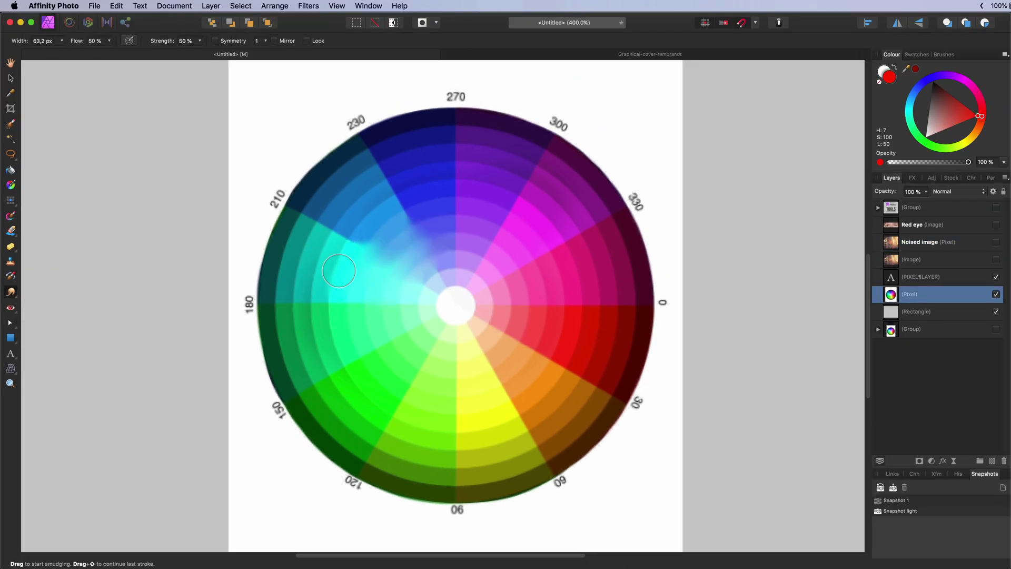
mouse_move(339, 271)
left_mouse_down()
mouse_move(306, 254)
mouse_move(308, 245)
mouse_move(426, 209)
mouse_move(416, 159)
mouse_move(445, 270)
mouse_move(487, 167)
mouse_move(457, 281)
mouse_move(559, 194)
mouse_move(485, 264)
mouse_move(603, 270)
mouse_move(479, 301)
mouse_move(595, 343)
mouse_move(465, 398)
mouse_move(462, 429)
mouse_move(484, 461)
mouse_move(398, 415)
mouse_move(466, 358)
mouse_move(430, 345)
left_mouse_up()
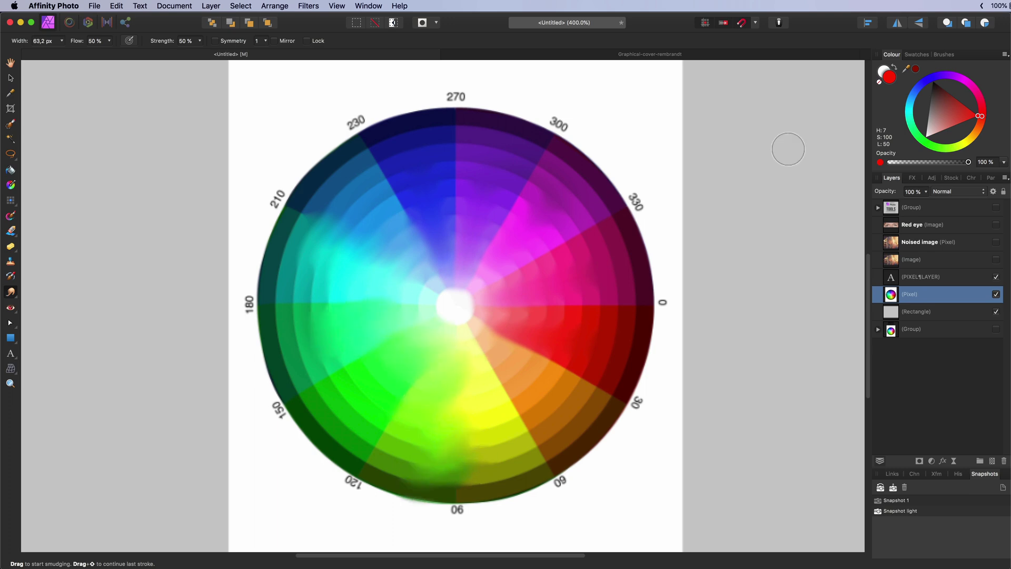
Undo the smudge strokes on the colour wheel and switch to the Healing Brush Tool.
key("super+z")
left_click(10, 307)
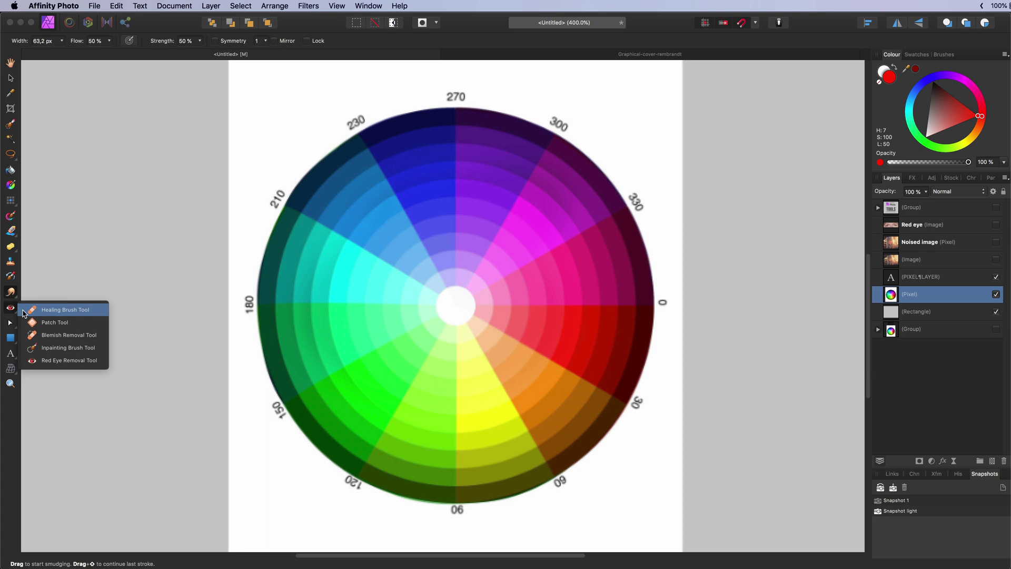
left_click(106, 278)
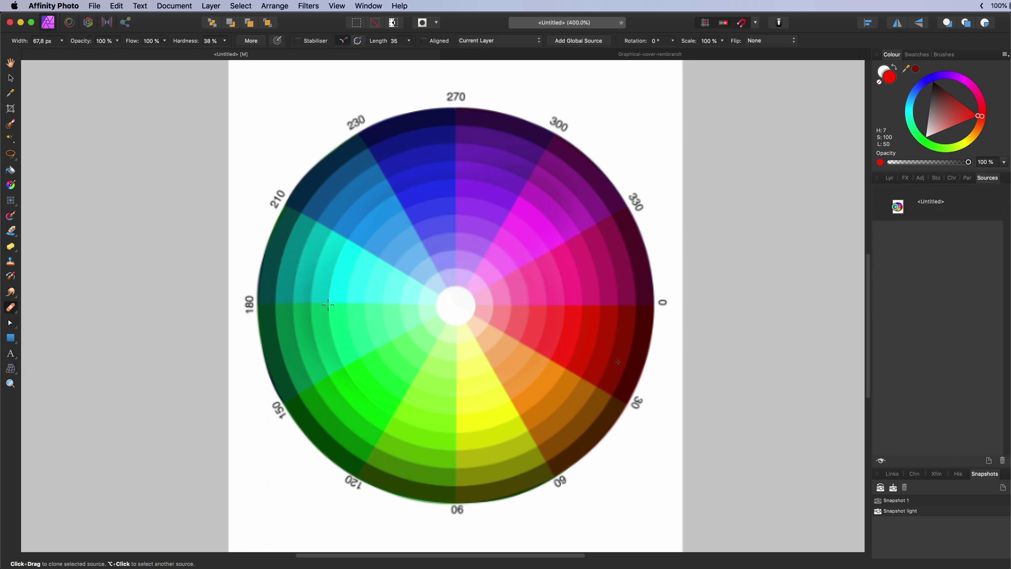
Heal over the pink-red area right of centre and the blue-purple area above centre.
mouse_move(487, 301)
left_mouse_down()
mouse_move(542, 300)
mouse_move(533, 300)
mouse_move(537, 317)
mouse_move(582, 348)
mouse_move(602, 333)
mouse_move(531, 313)
left_mouse_up()
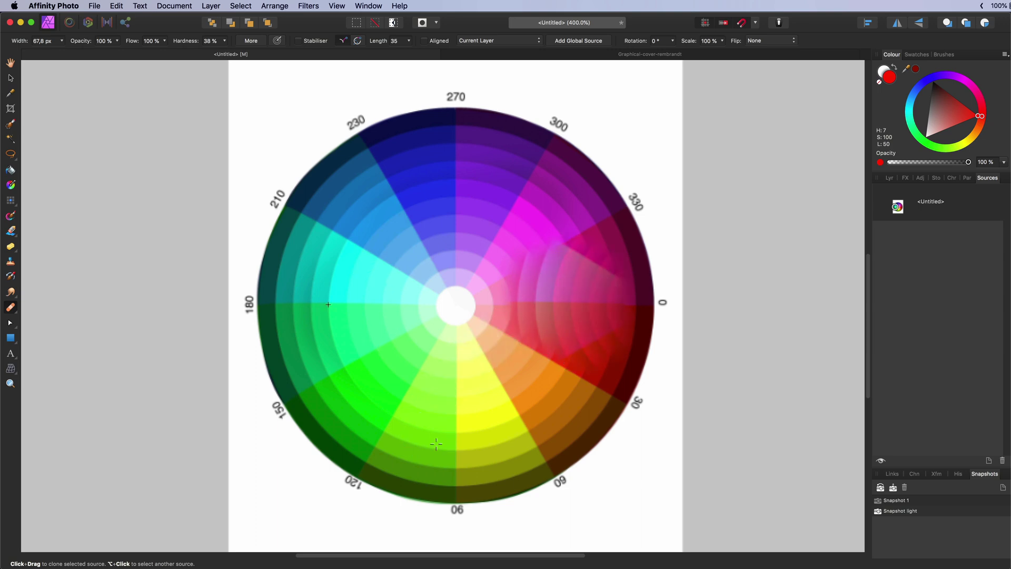
mouse_move(448, 280)
left_mouse_down()
mouse_move(459, 244)
mouse_move(462, 252)
mouse_move(450, 242)
mouse_move(470, 231)
mouse_move(472, 218)
mouse_move(455, 201)
mouse_move(478, 186)
mouse_move(439, 177)
mouse_move(475, 160)
mouse_move(430, 148)
mouse_move(472, 147)
mouse_move(481, 191)
mouse_move(437, 220)
mouse_move(486, 244)
mouse_move(428, 270)
mouse_move(473, 263)
mouse_move(448, 233)
mouse_move(391, 231)
mouse_move(485, 215)
mouse_move(414, 252)
mouse_move(507, 240)
mouse_move(480, 241)
mouse_move(512, 194)
mouse_move(454, 177)
mouse_move(472, 161)
mouse_move(547, 315)
mouse_move(556, 302)
mouse_move(626, 290)
left_mouse_up()
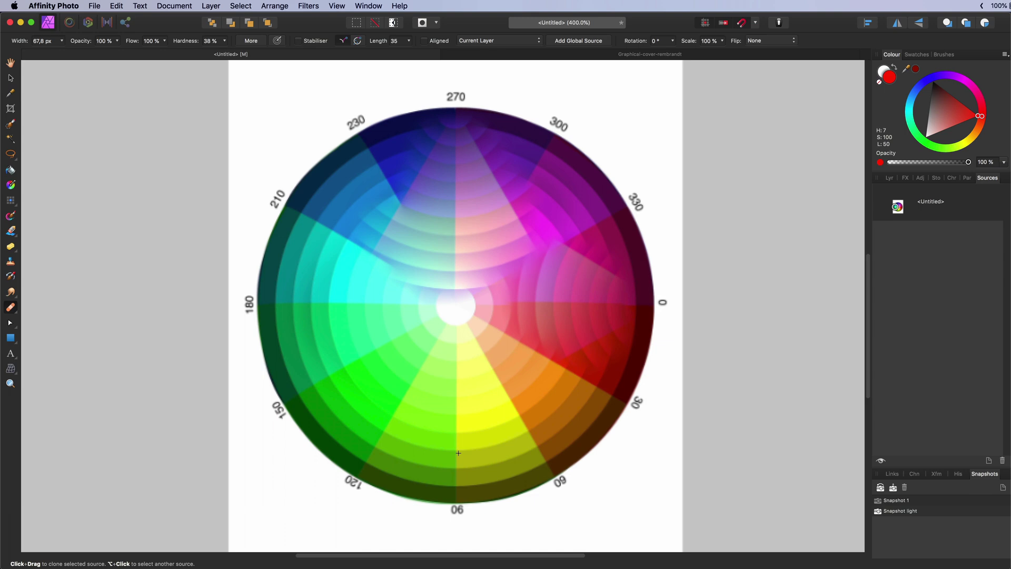
left_click(11, 307)
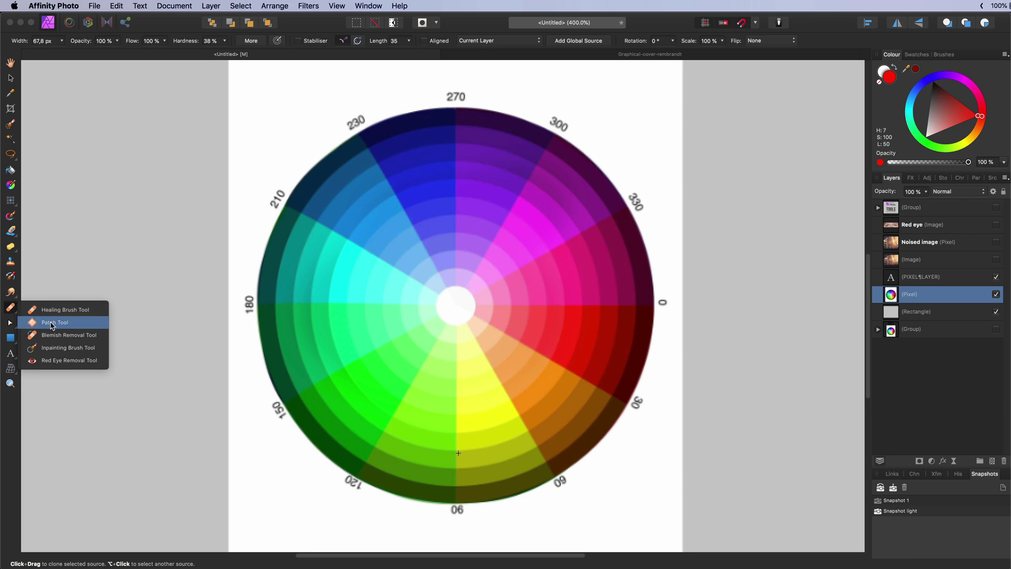
Patch the cyan segment with other wheel content using the Patch Tool, then cancel the patch.
left_click(51, 322)
left_click_drag(388, 270, 318, 311)
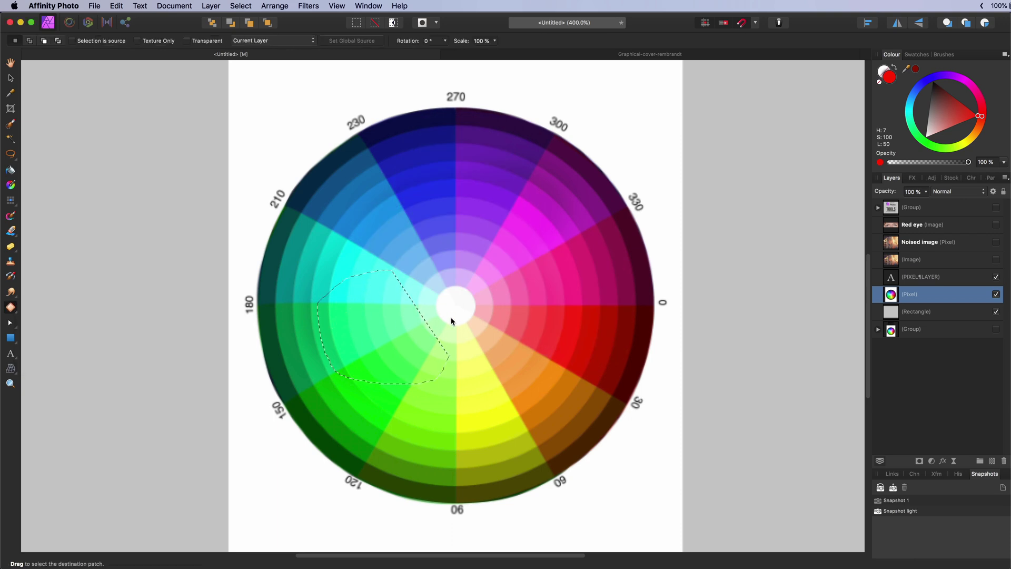
mouse_move(393, 282)
left_mouse_down()
mouse_move(479, 242)
mouse_move(562, 226)
mouse_move(537, 182)
mouse_move(515, 172)
mouse_move(583, 293)
mouse_move(508, 404)
mouse_move(488, 412)
mouse_move(585, 302)
mouse_move(580, 288)
left_mouse_up()
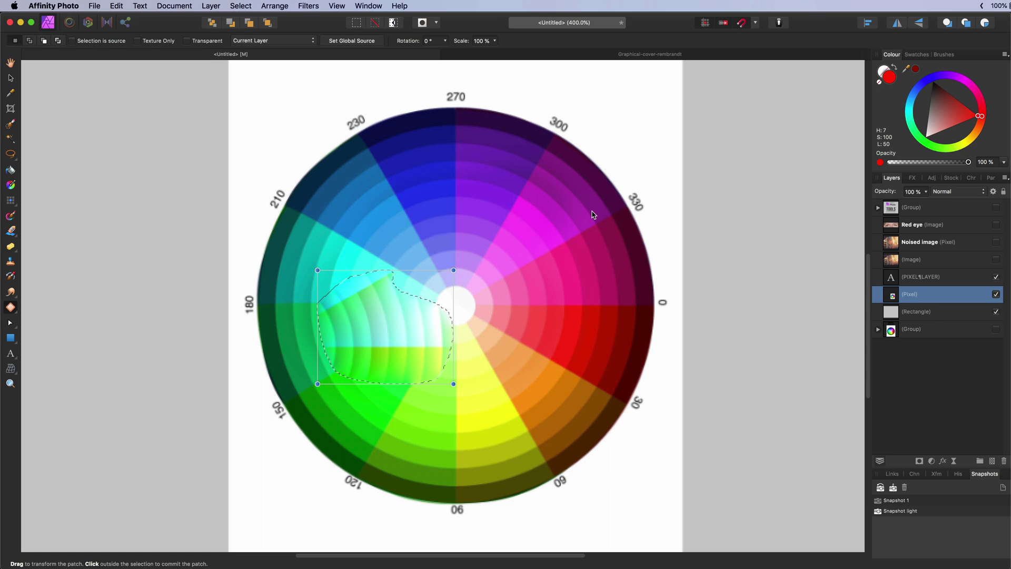
key("Escape")
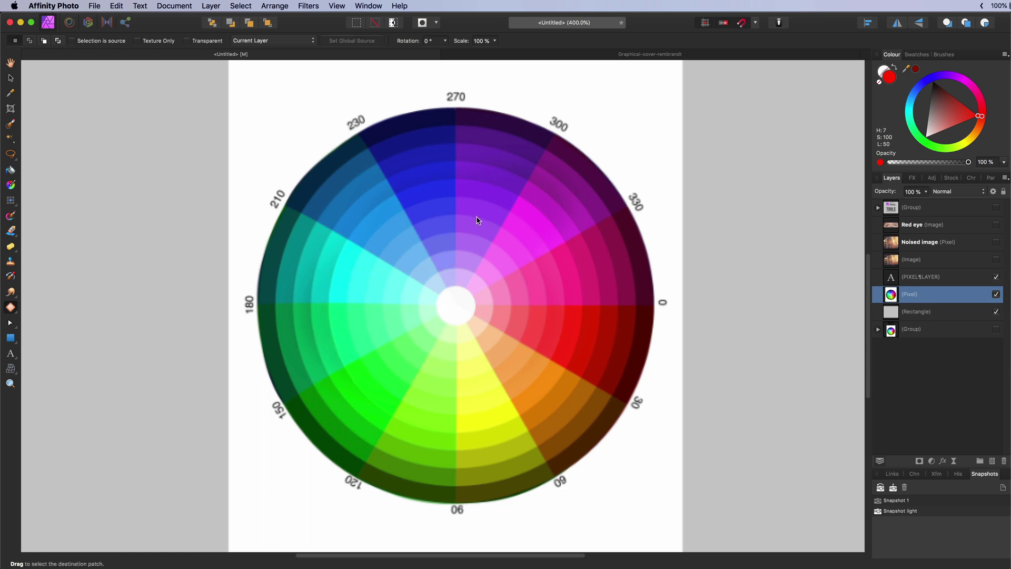
left_click(13, 310)
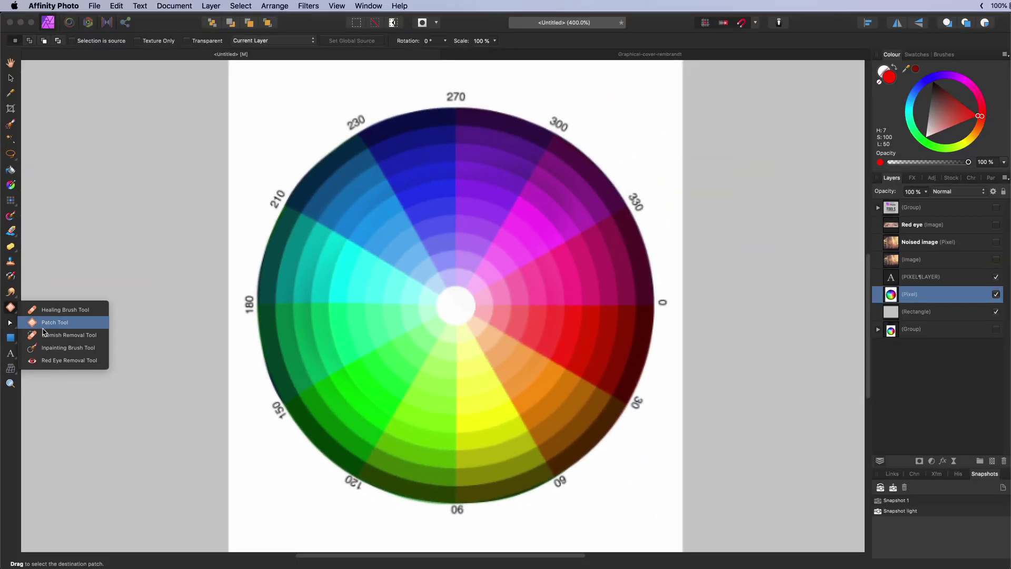
Dab away freckles on the portrait's cheek beside the nose with the Blemish Removal Tool.
left_click(123, 277)
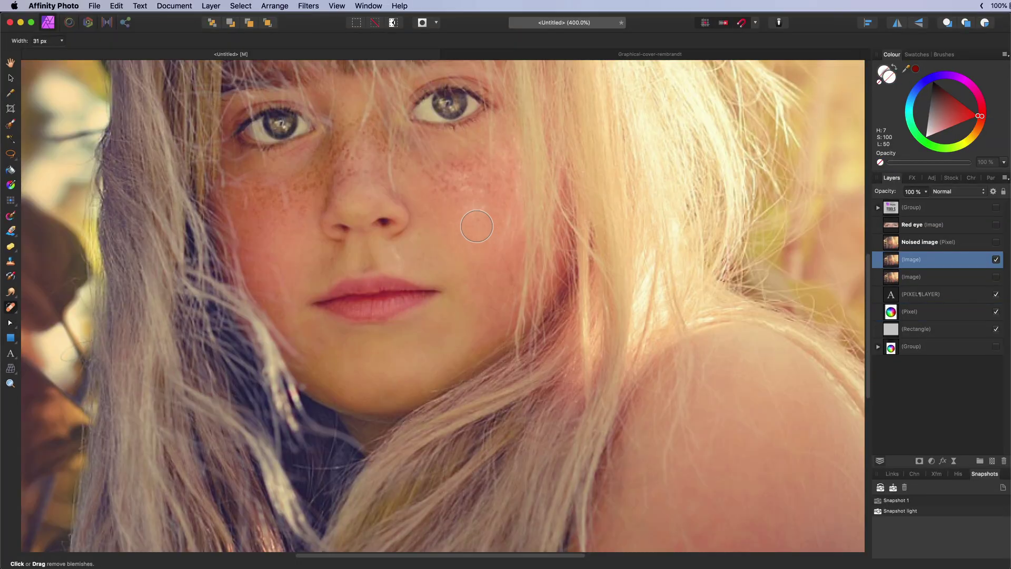
left_click(448, 189)
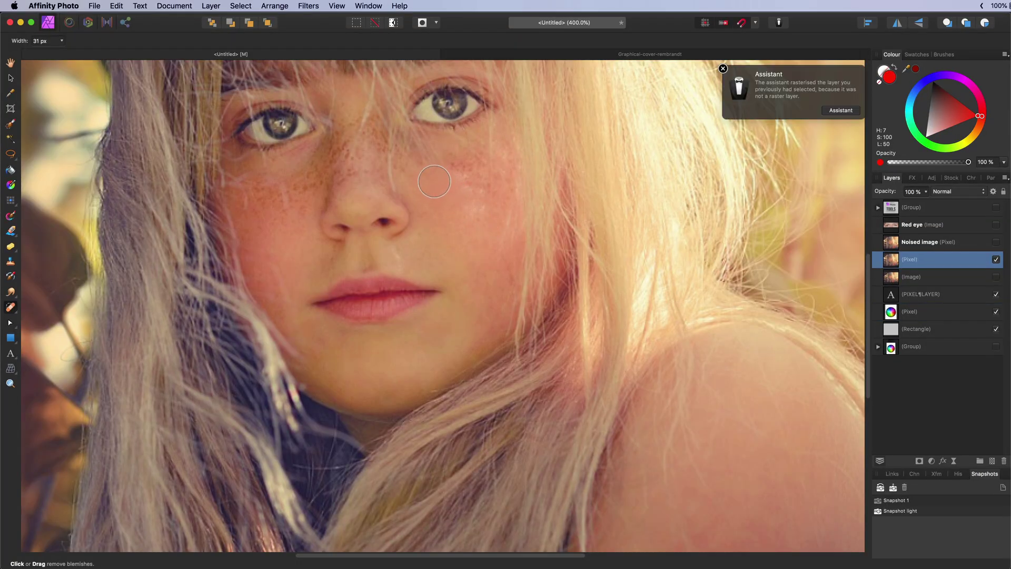
left_click_drag(308, 202, 304, 190)
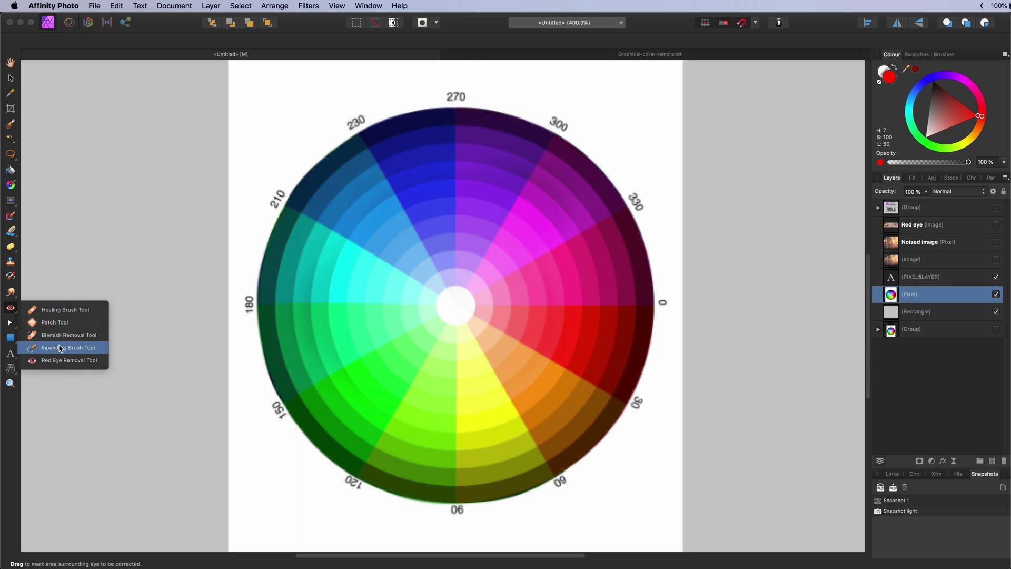
Inpaint away the walking man, shadow lines, dark sand patch and footprints in the beach photo.
left_click(60, 348)
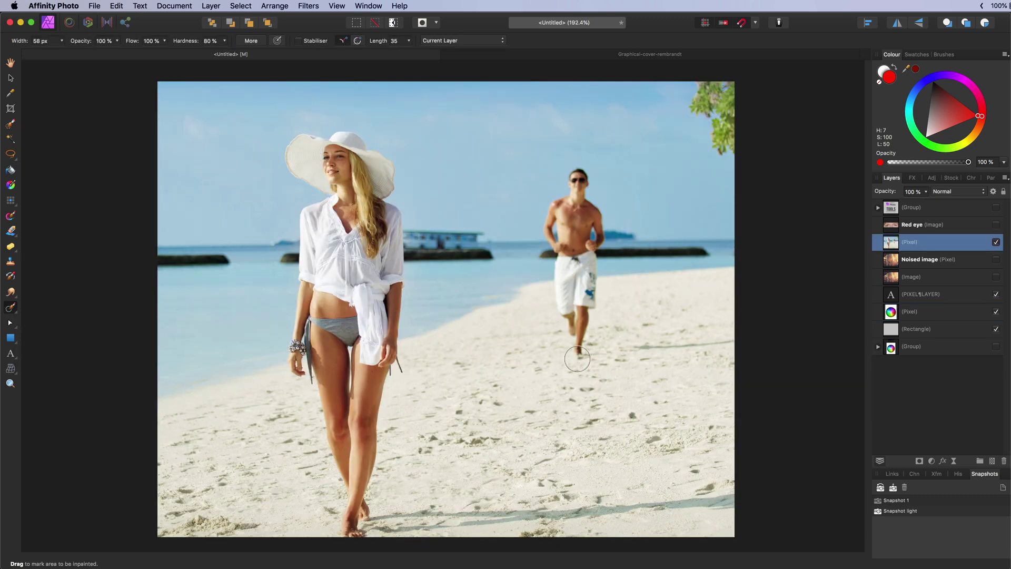
mouse_move(577, 354)
left_mouse_down()
mouse_move(589, 188)
mouse_move(570, 198)
mouse_move(555, 239)
mouse_move(588, 218)
mouse_move(563, 289)
mouse_move(575, 322)
mouse_move(588, 267)
left_mouse_up()
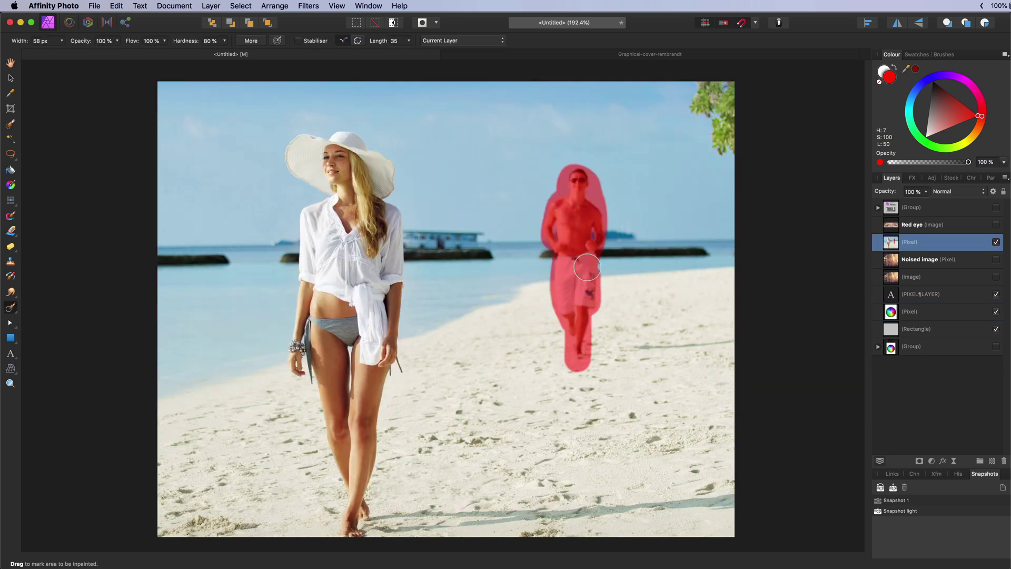
left_click_drag(639, 229, 551, 229)
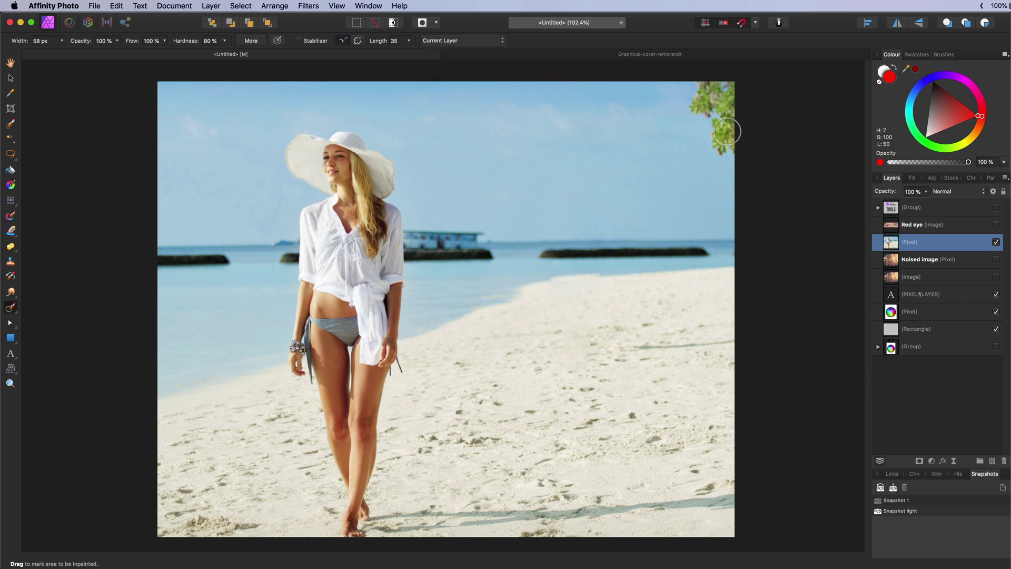
mouse_move(747, 512)
left_mouse_down()
mouse_move(730, 503)
mouse_move(375, 521)
left_mouse_up()
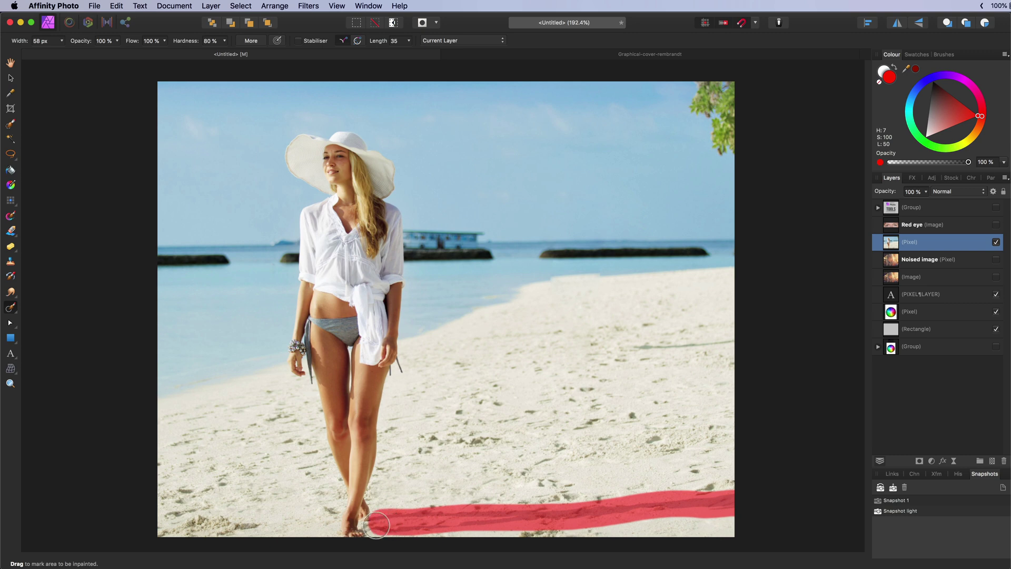
mouse_move(580, 525)
left_mouse_down()
mouse_move(540, 524)
mouse_move(559, 468)
left_mouse_up()
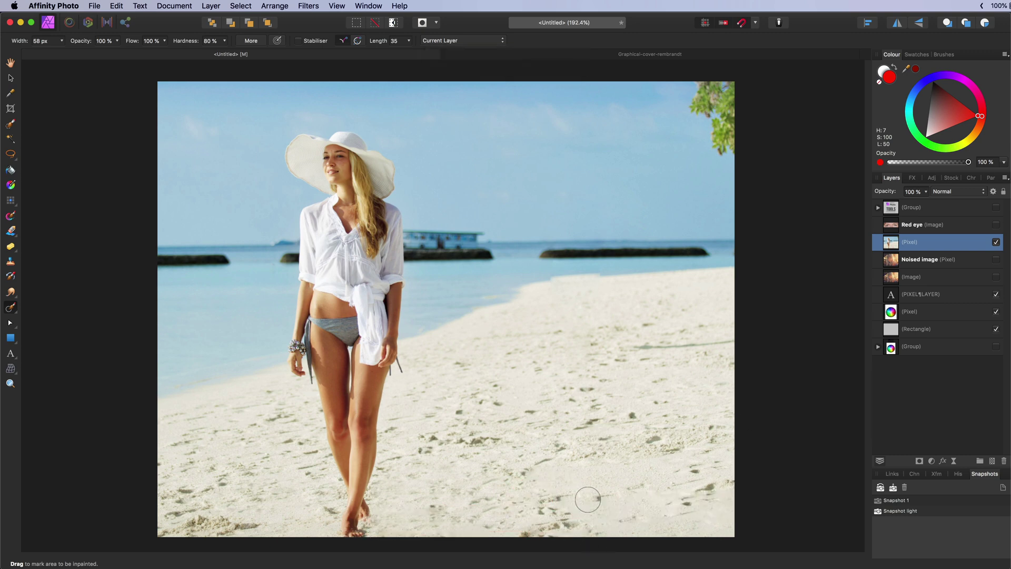
left_click_drag(551, 500, 532, 485)
left_click_drag(645, 352, 836, 325)
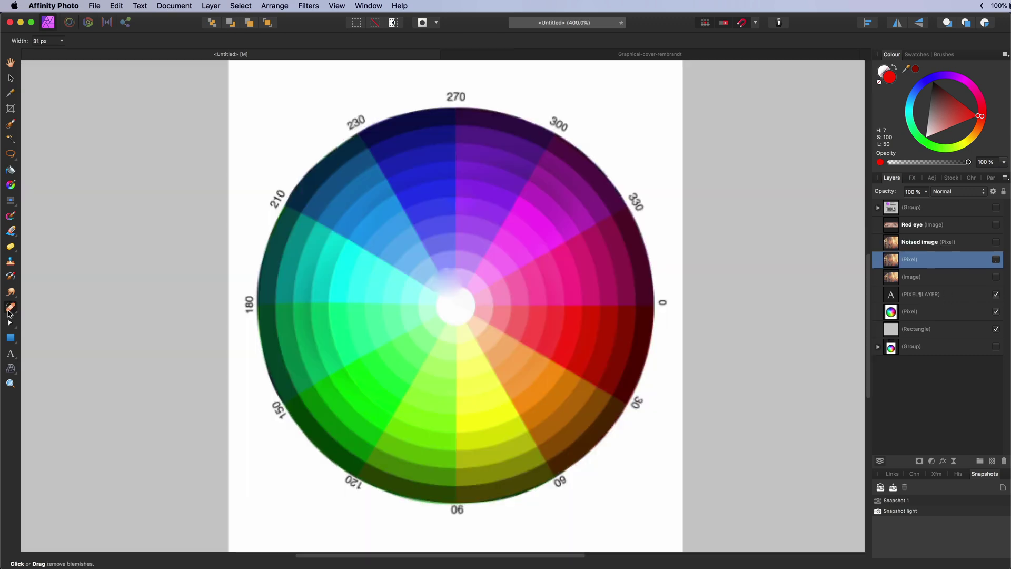
Apply Red Eye Removal to the close-up's left and right eyes and the wheel's red area.
left_click(10, 310)
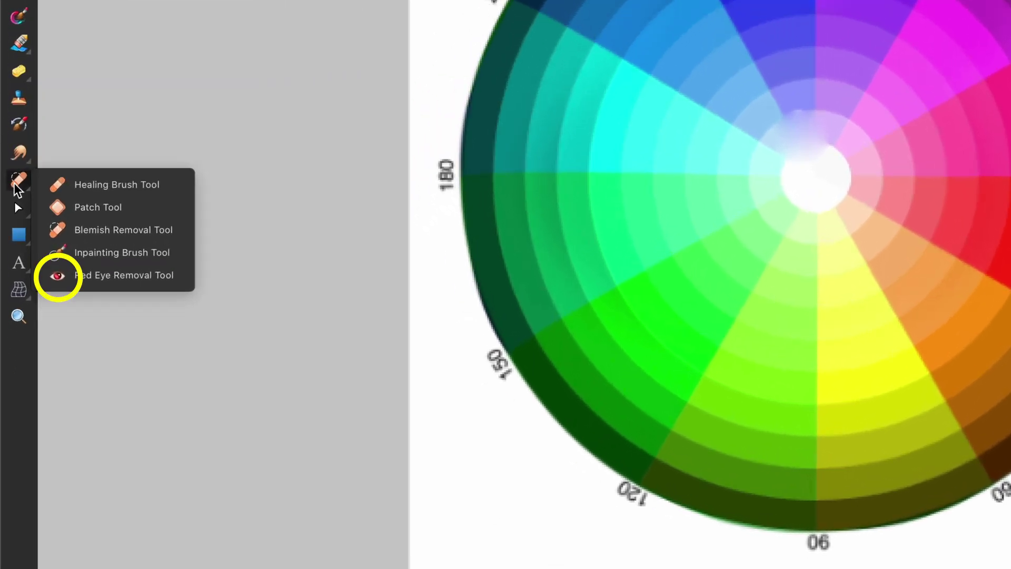
left_click(105, 274)
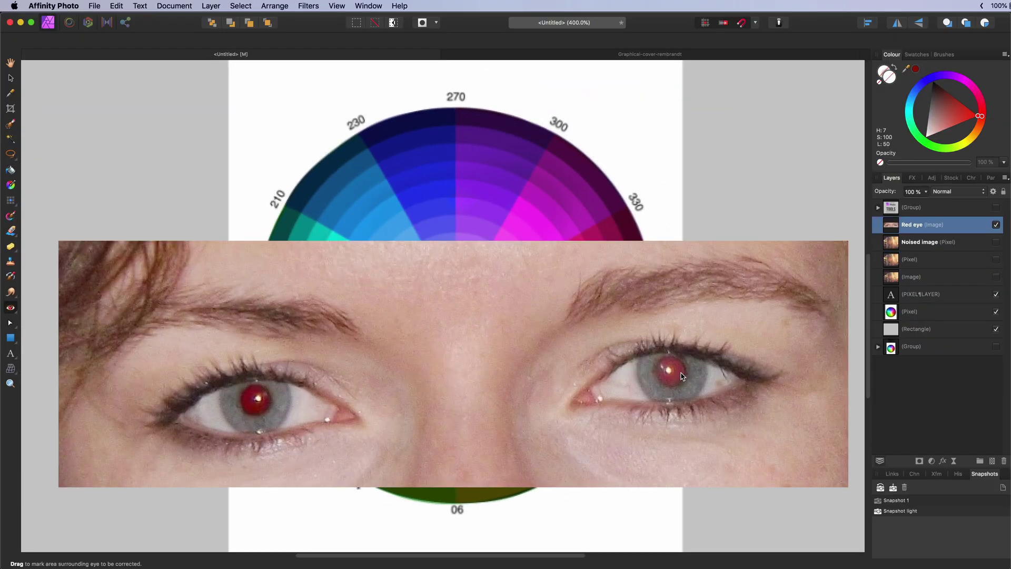
left_click(682, 375)
left_click(262, 414)
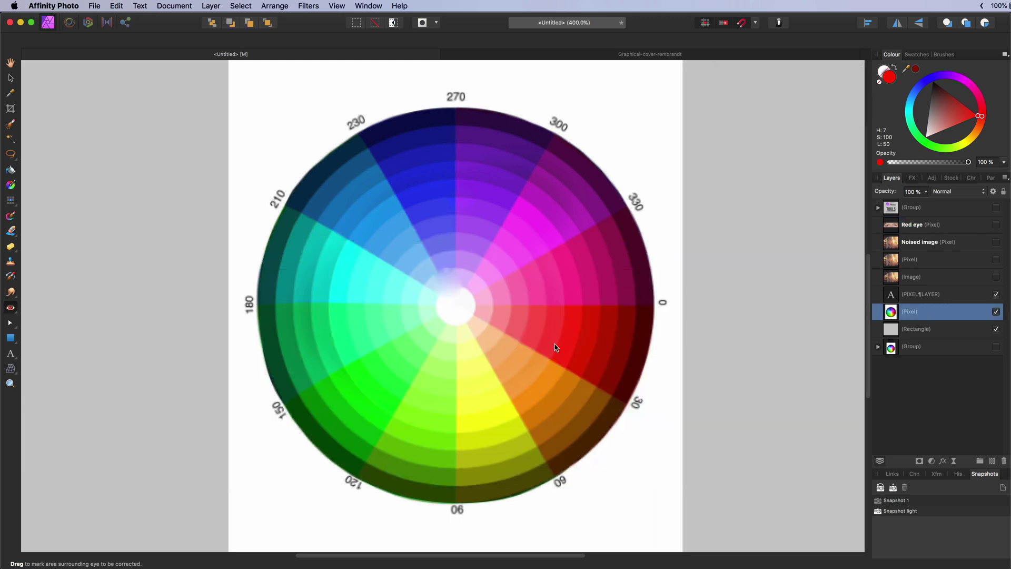
left_click(555, 347)
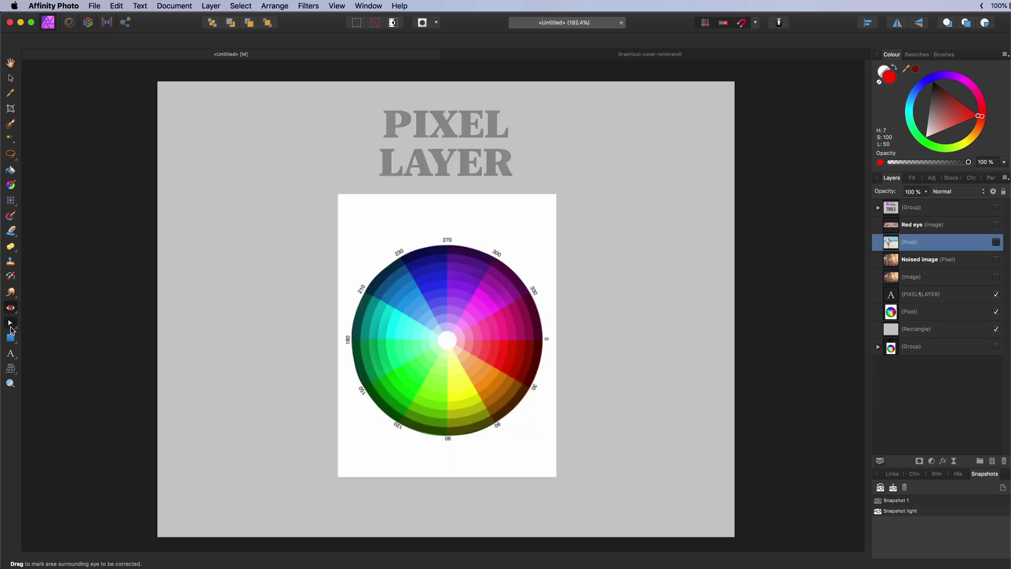
left_click(11, 329)
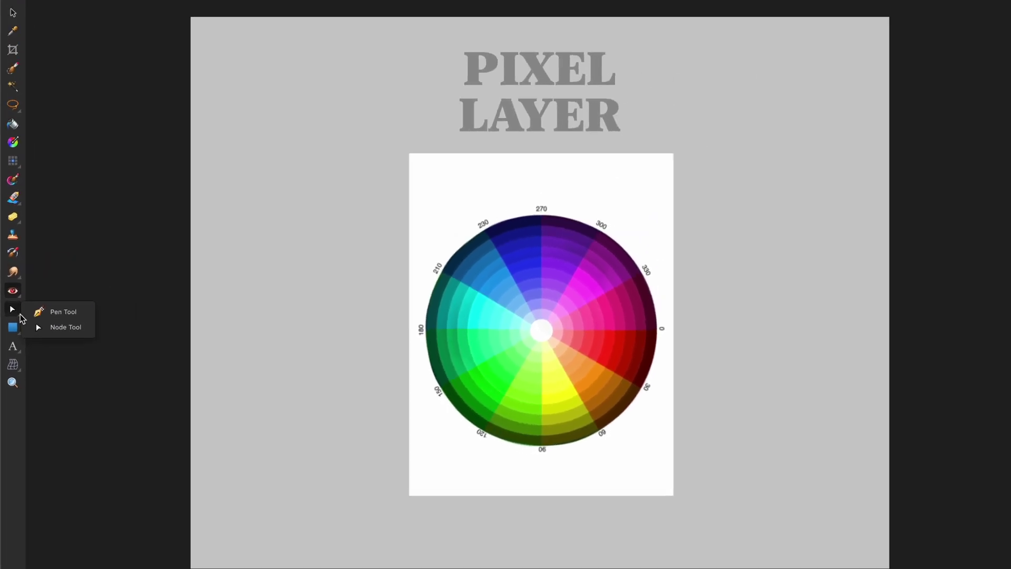
left_click(55, 275)
left_click(467, 200)
left_click(601, 293)
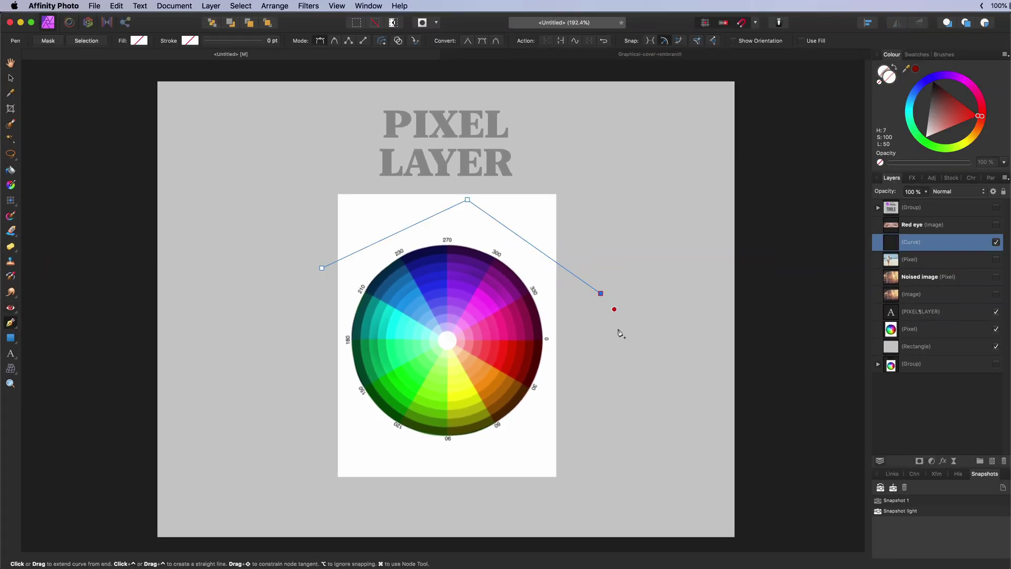
left_click_drag(580, 443, 515, 448)
left_click(411, 483)
left_click_drag(337, 445, 305, 393)
left_click_drag(291, 345, 303, 316)
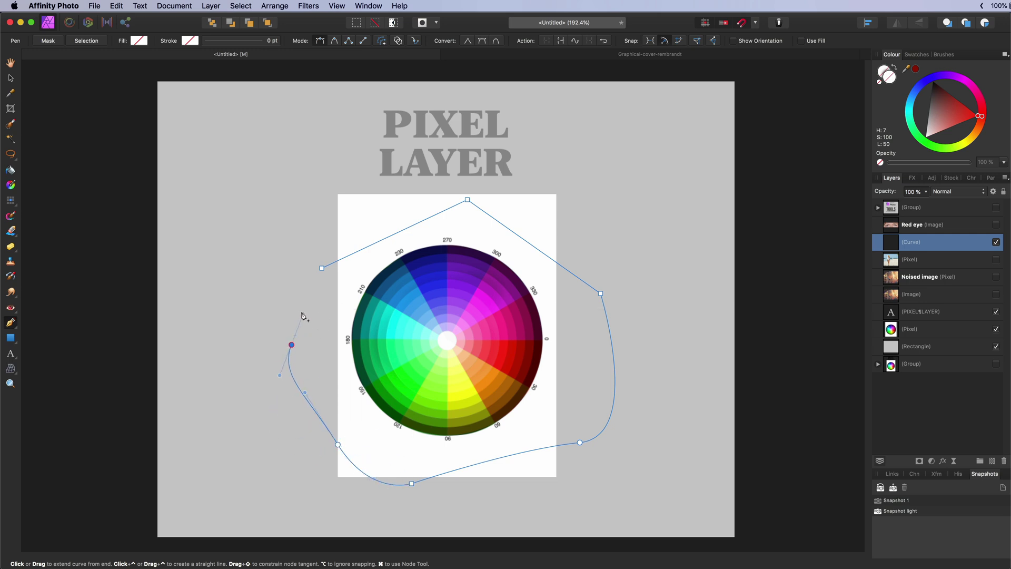
left_click(321, 268)
left_click(13, 328)
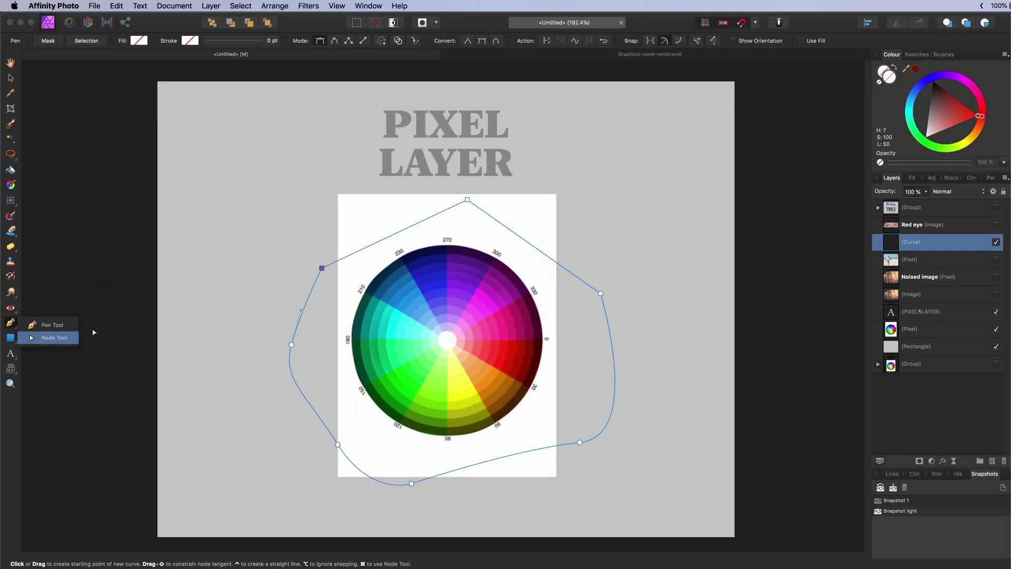
left_click(30, 337)
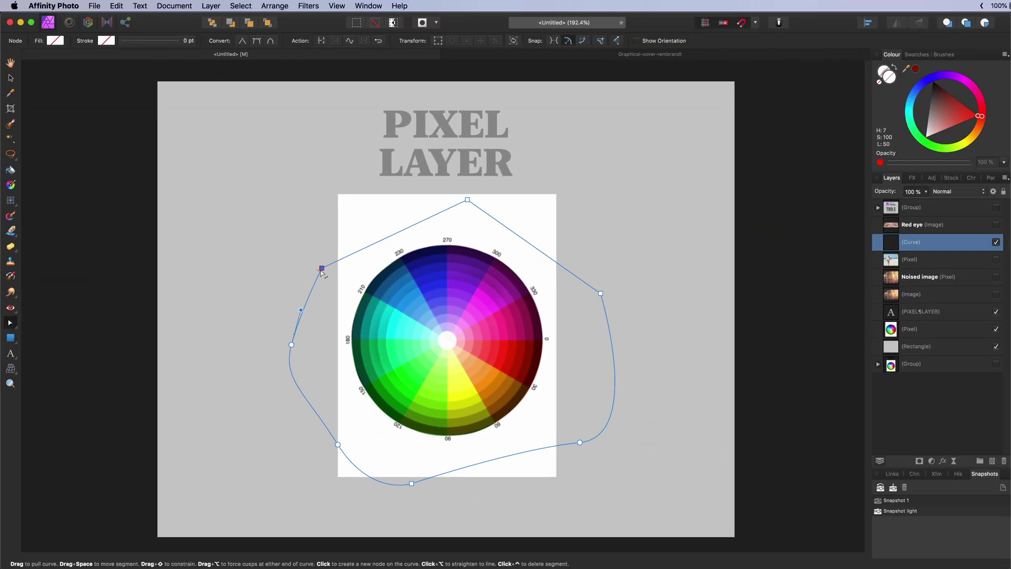
left_click_drag(322, 268, 344, 275)
left_click_drag(301, 310, 289, 305)
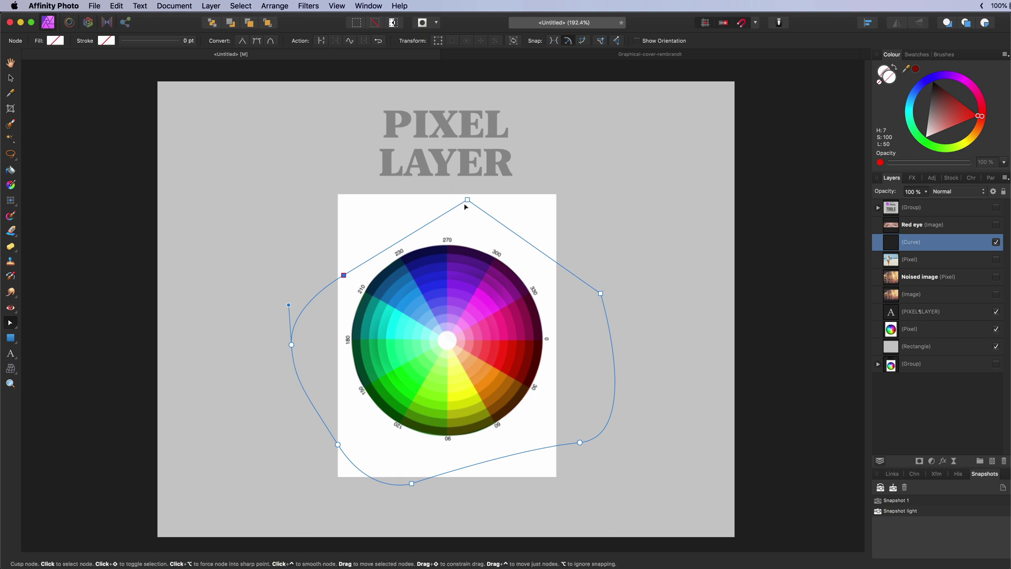
left_click_drag(466, 205, 380, 211)
left_click_drag(536, 255, 553, 232)
left_click(615, 391)
left_click_drag(615, 391, 589, 380)
left_click_drag(508, 465, 514, 473)
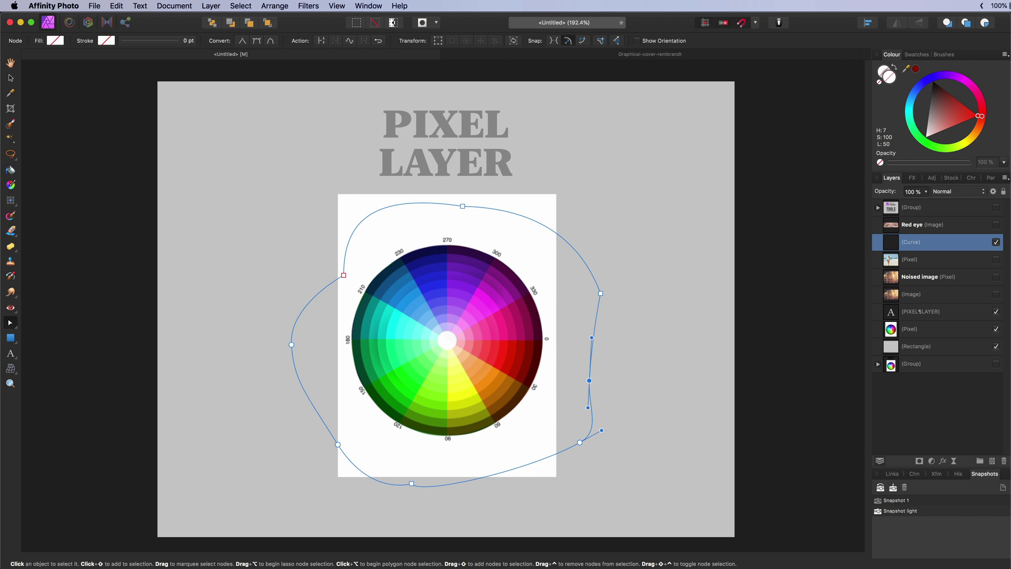
key("Delete")
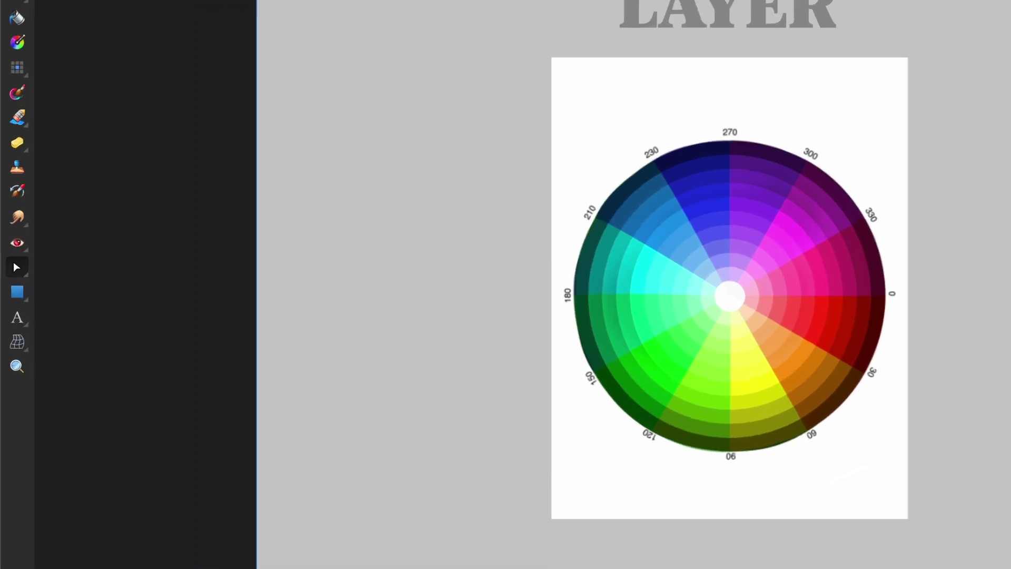
left_click(11, 336)
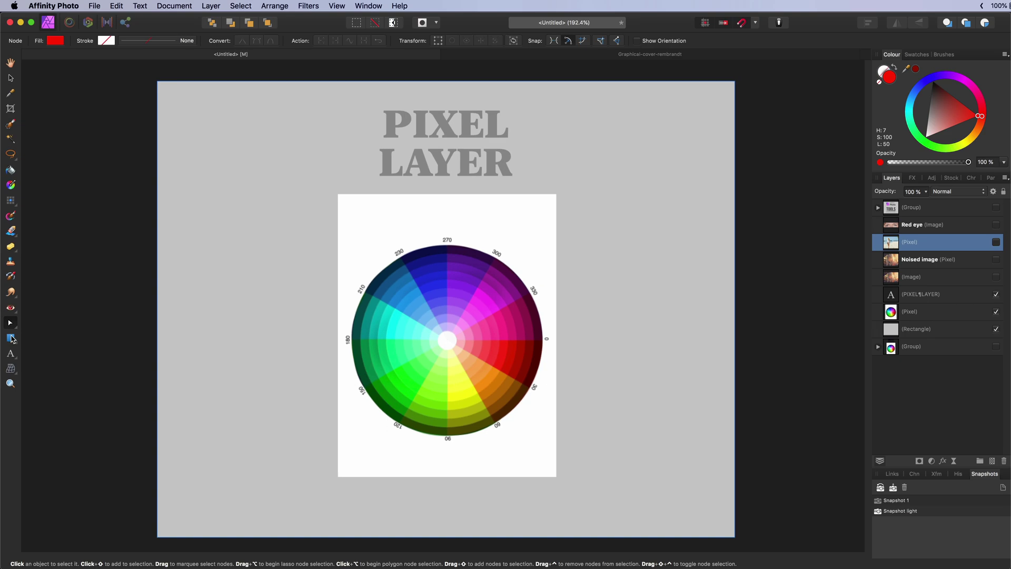
left_click(11, 337)
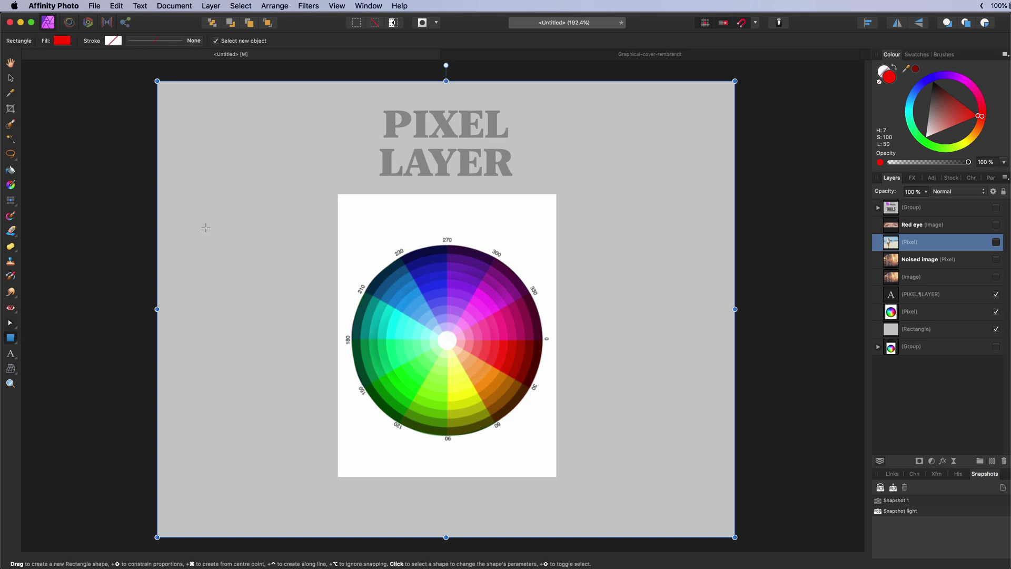
left_click_drag(198, 208, 338, 360)
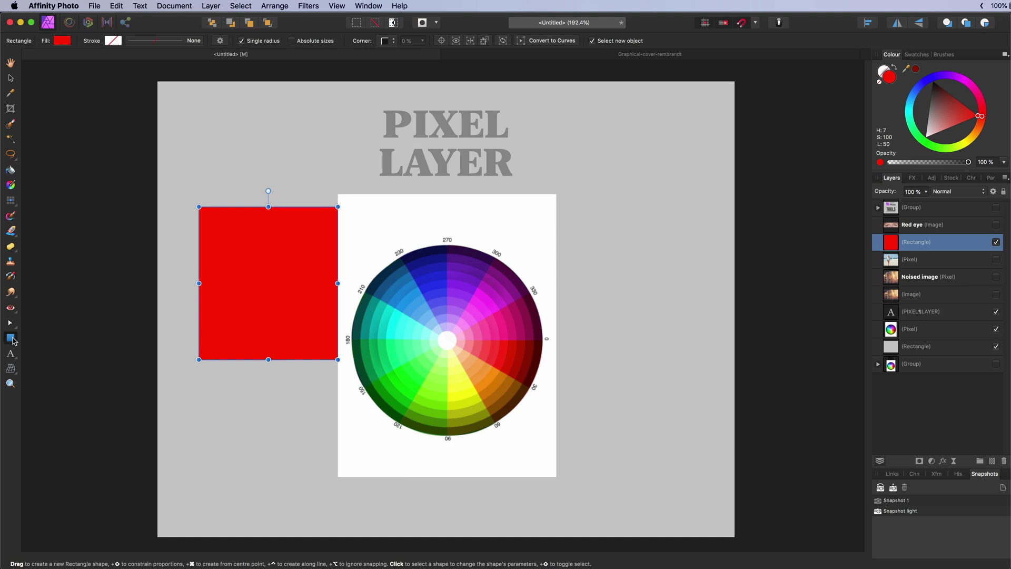
left_click(13, 339)
left_click(52, 356)
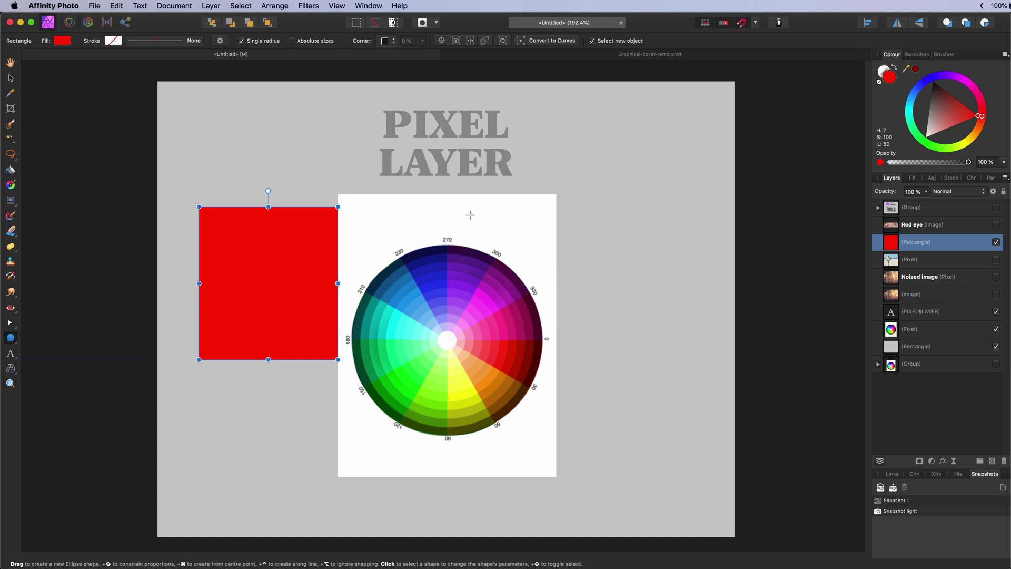
left_click_drag(458, 212, 630, 367)
key("shift")
key("super+z")
key("super+z")
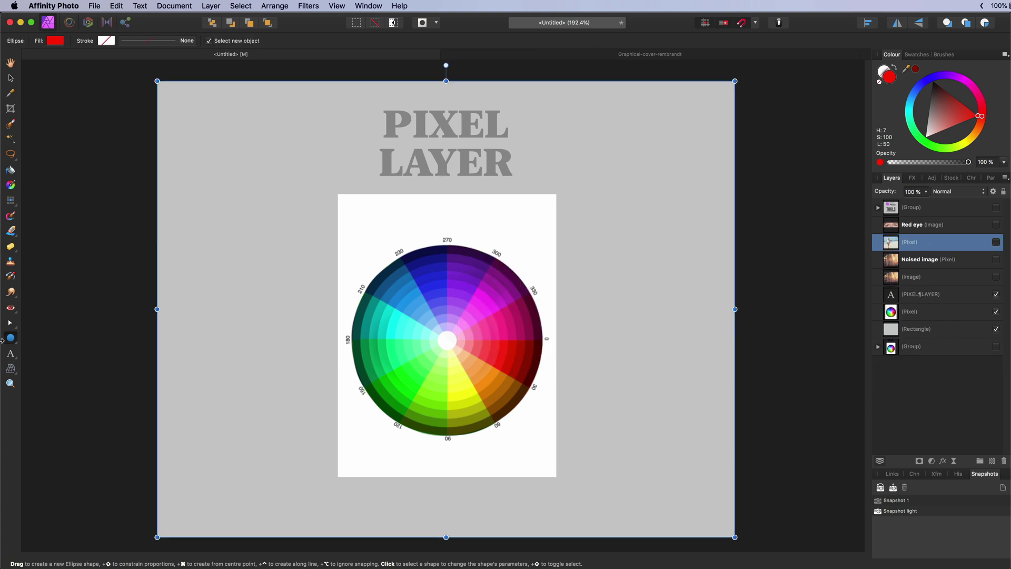
left_click(10, 354)
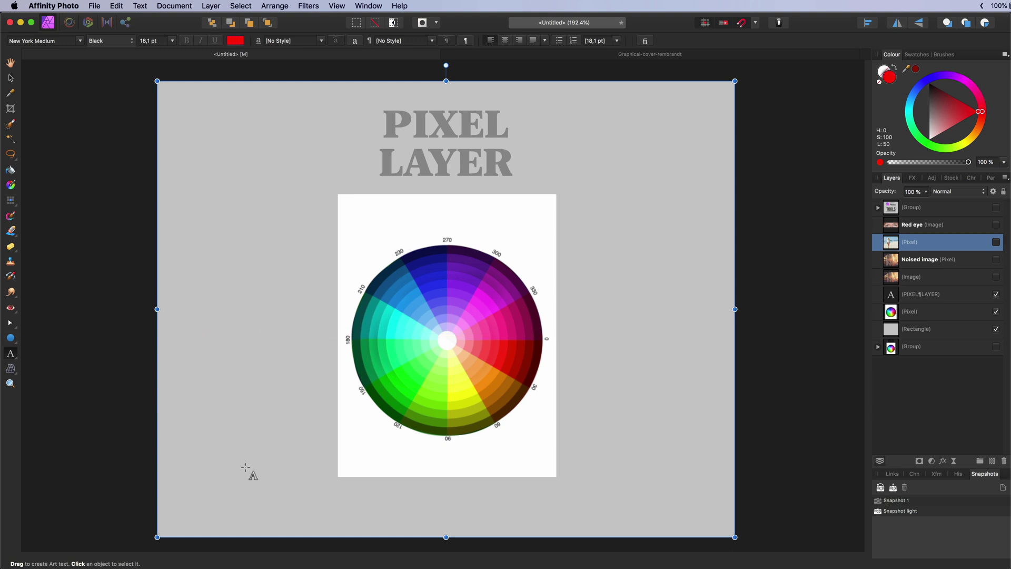
Try a small artistic text 'TEXT' below-left of the wheel, then delete it.
left_click_drag(259, 477, 289, 478)
type("T")
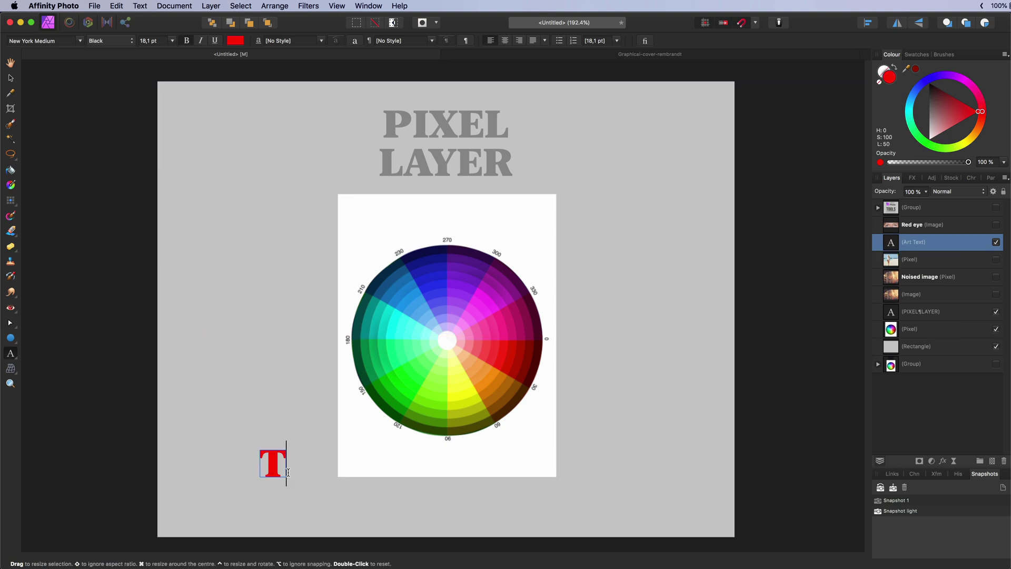
type("EXT")
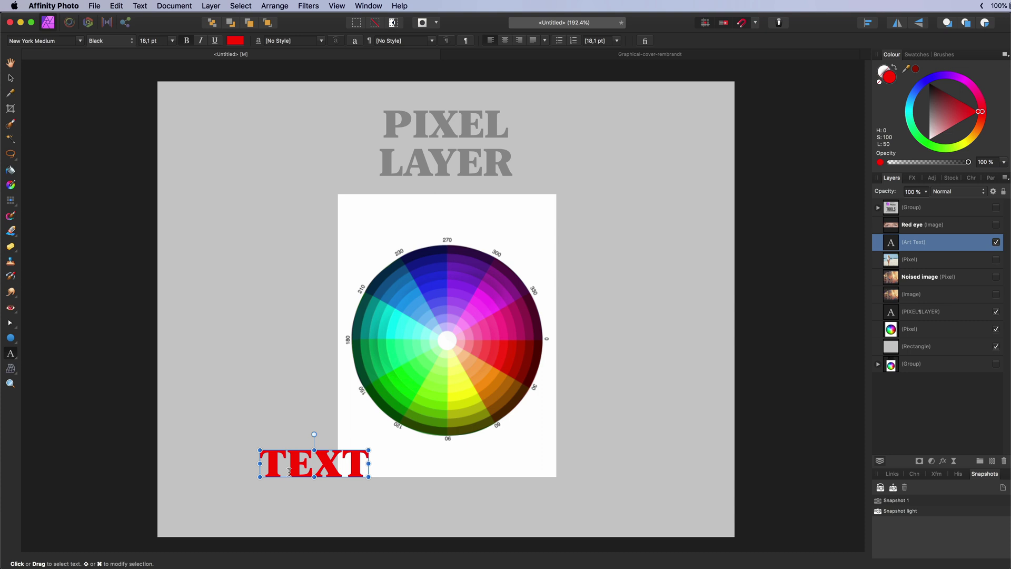
key("BackSpace")
key("BackSpace")
key("BackSpace")
key("BackSpace")
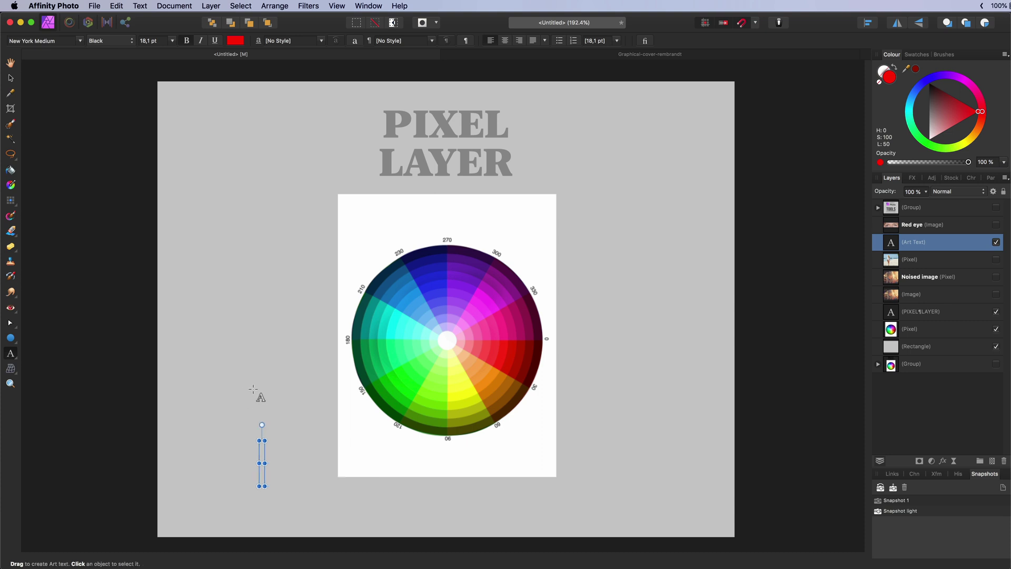
Create large red artistic text 'TEXT' at 80.4 pt and move it across the lower page.
mouse_move(268, 382)
left_mouse_down()
mouse_move(369, 492)
mouse_move(390, 509)
mouse_move(404, 500)
left_mouse_up()
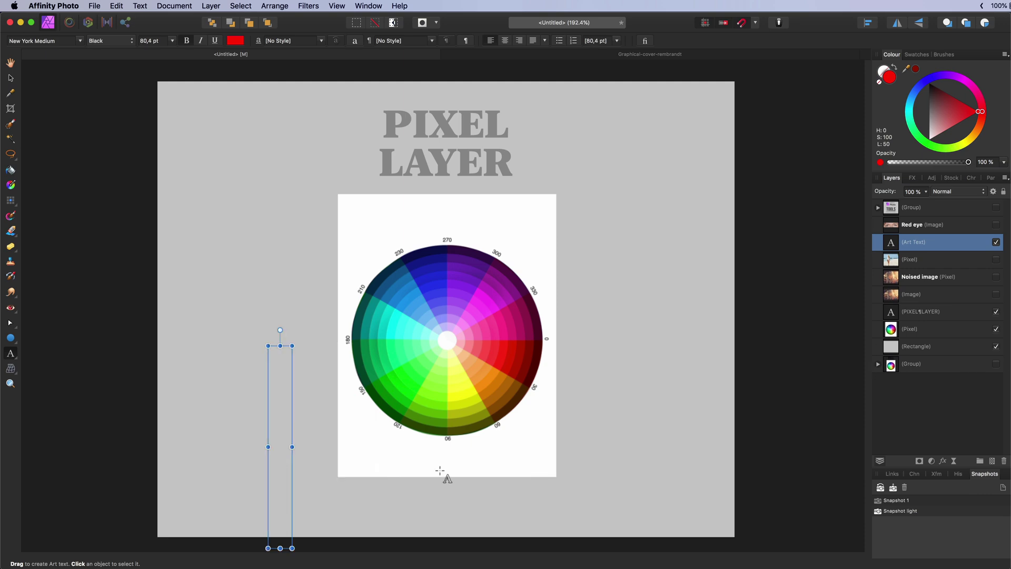
type("TE")
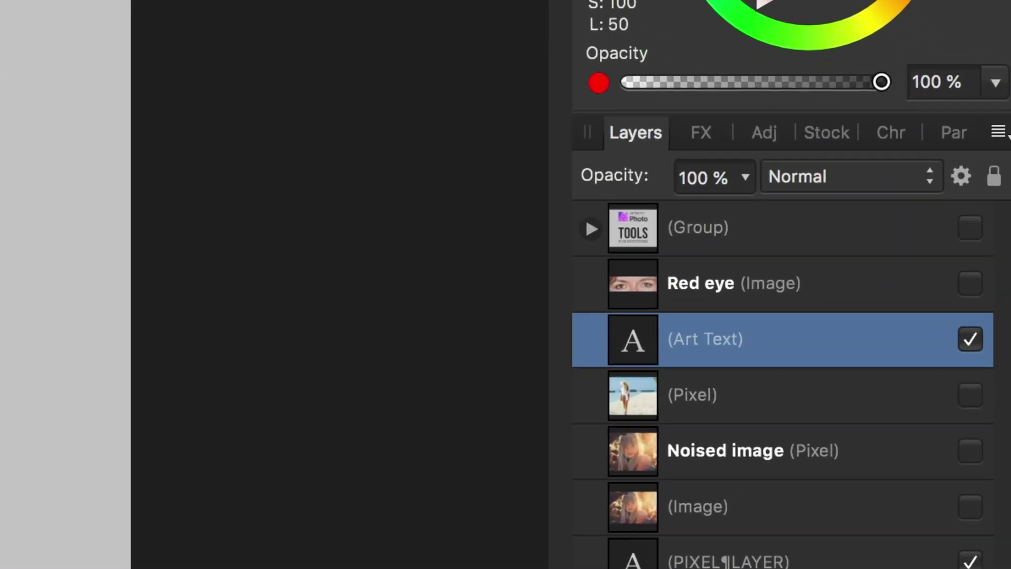
type("XT")
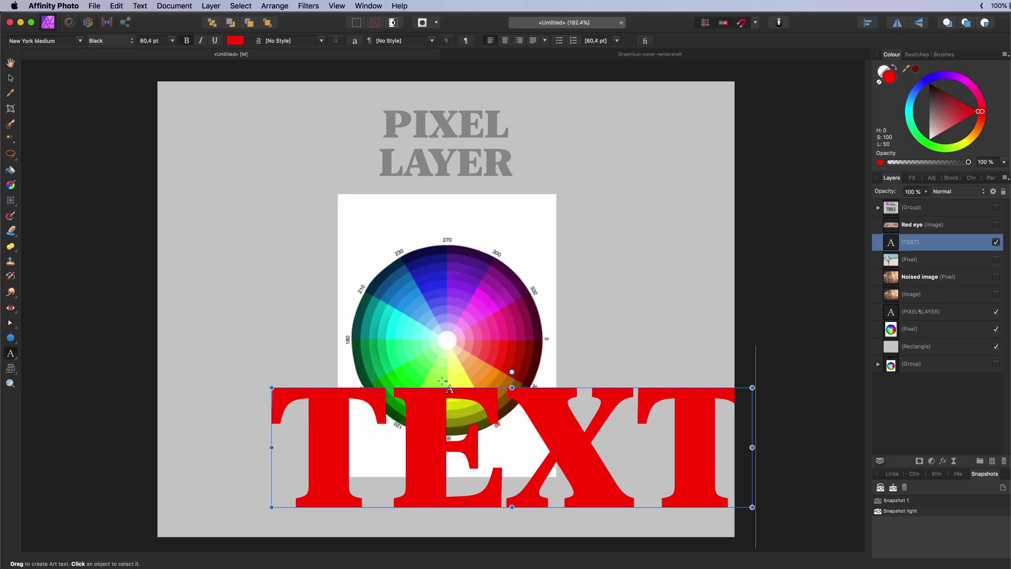
left_click_drag(461, 384, 397, 384)
left_click(443, 164)
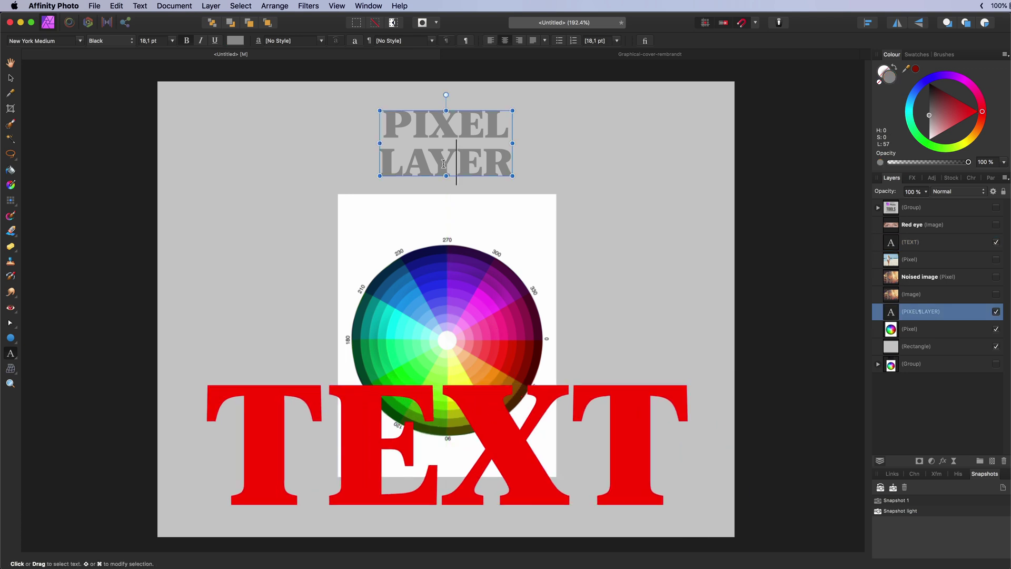
left_click(469, 399)
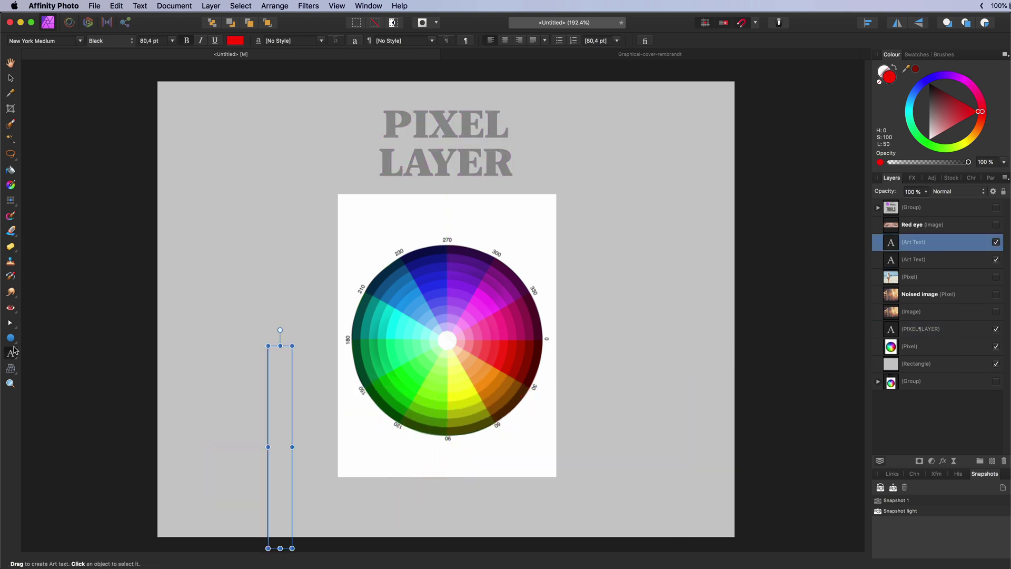
Draw a tall frame text box reading 'Very long text with paragraph' and 'Lorem ipsum'.
left_click(10, 353)
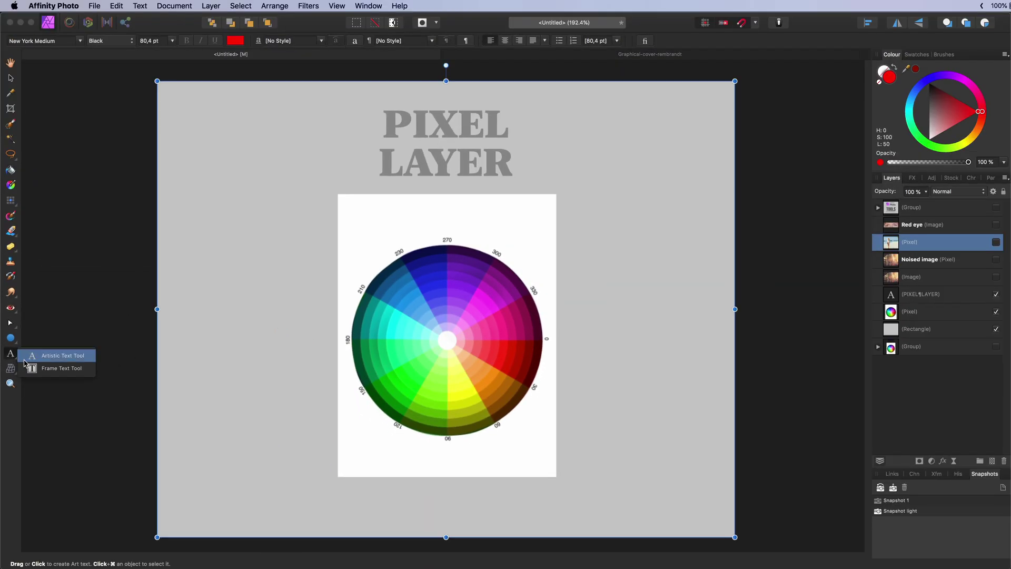
left_click(79, 277)
left_click_drag(200, 205, 322, 477)
type("Ver")
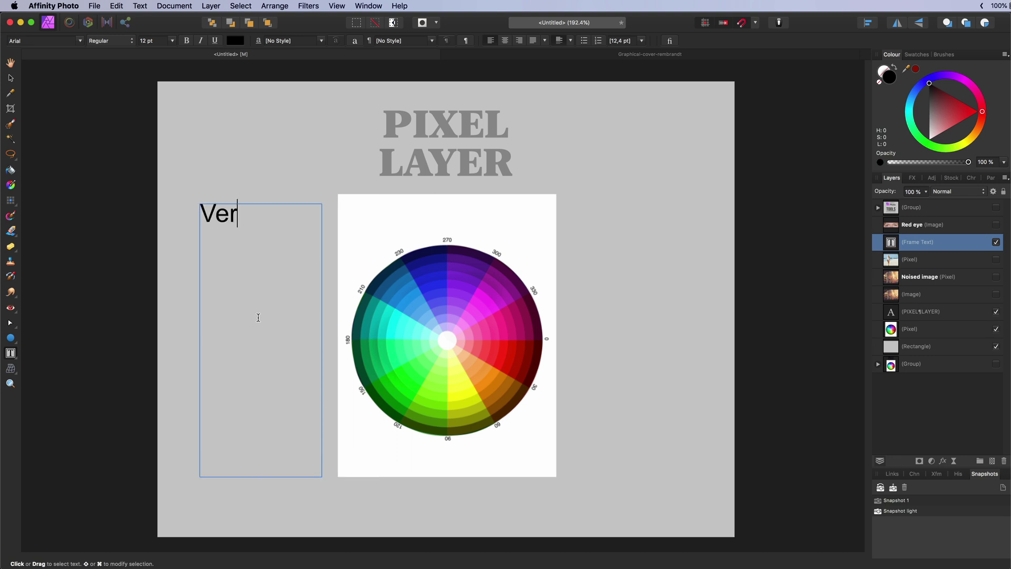
key("BackSpace")
key("BackSpace")
type("long text wi")
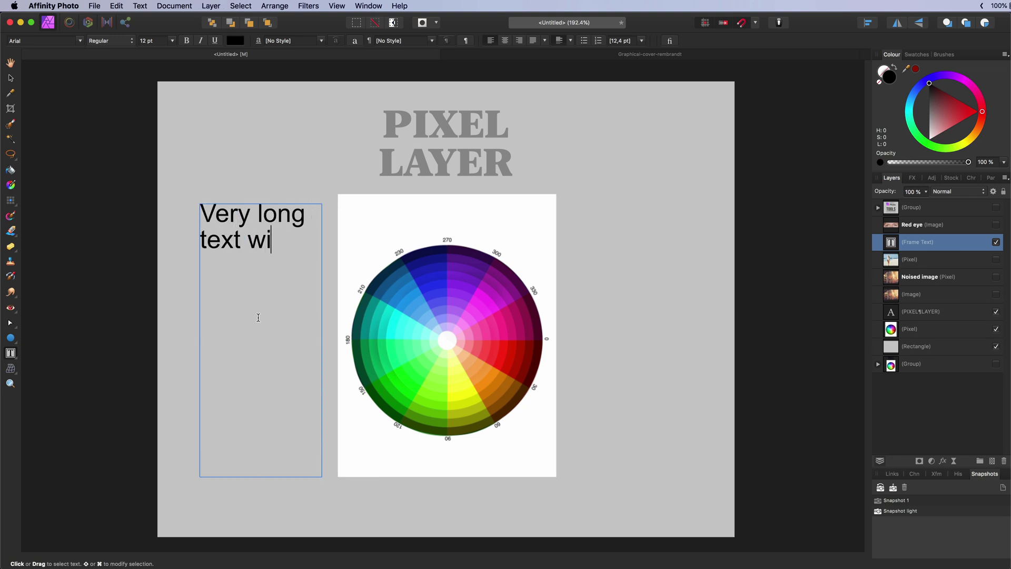
type("th paragra")
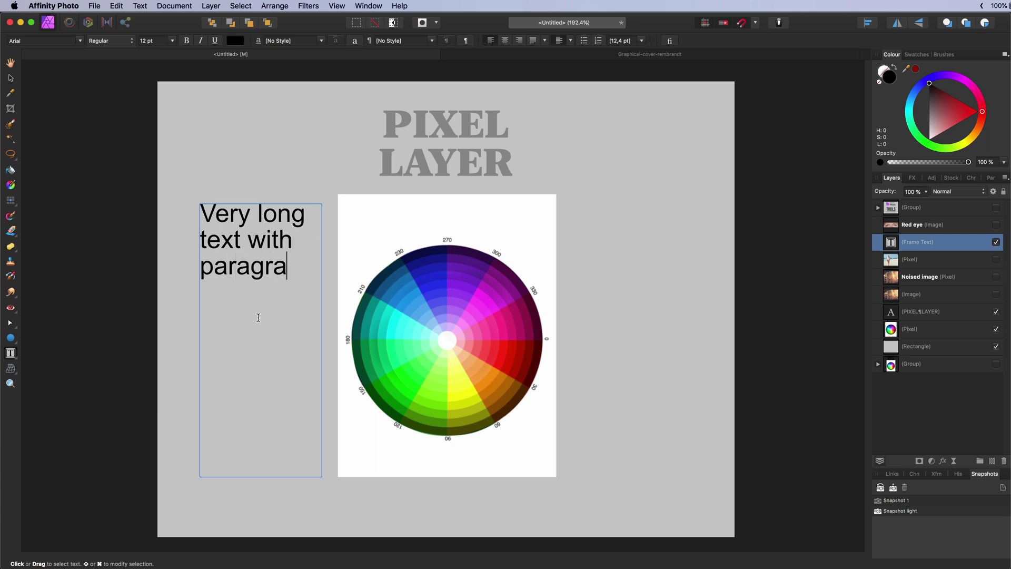
key("Return")
key("Return")
type("Lorem ipsum")
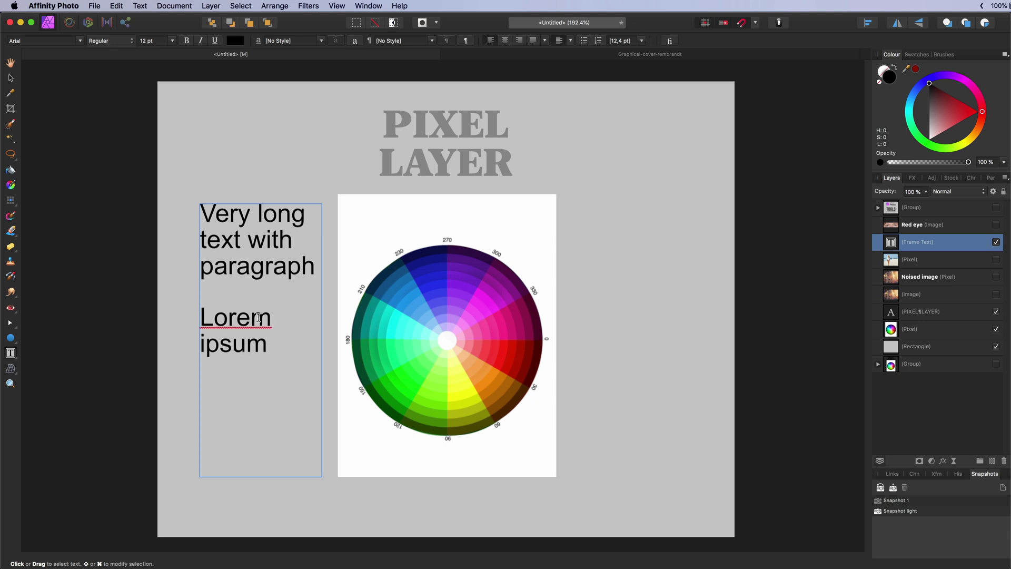
key("Escape")
Resize the text frame, move it right of the colour wheel, then delete it.
left_click_drag(322, 325, 297, 326)
left_click_drag(271, 208, 668, 197)
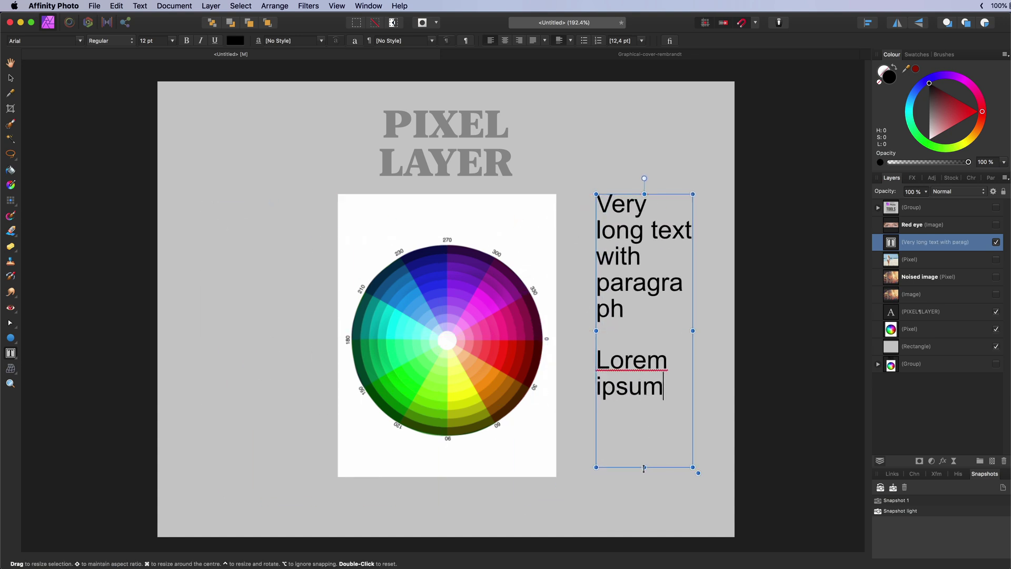
left_click_drag(644, 467, 645, 336)
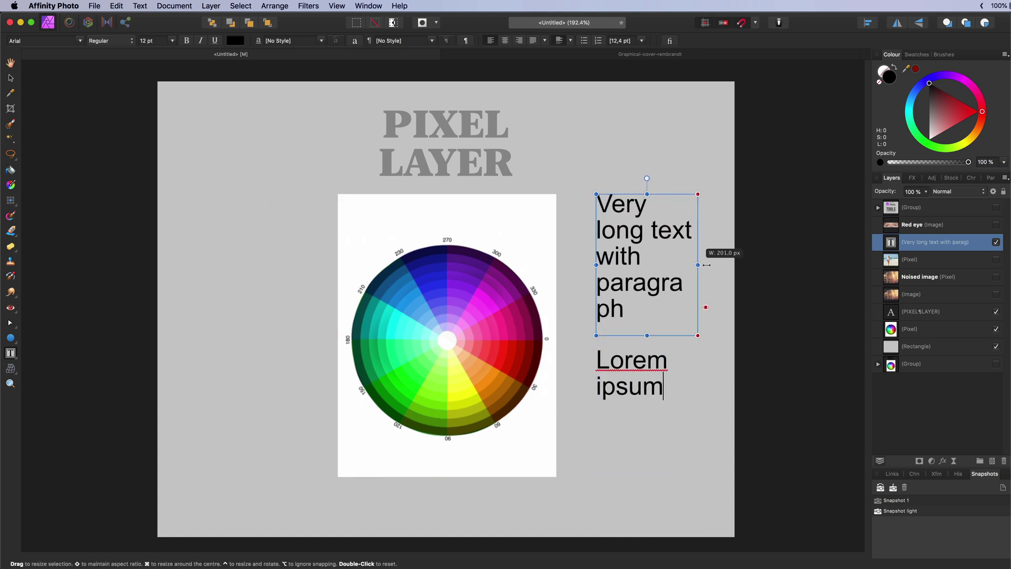
left_click_drag(693, 265, 721, 264)
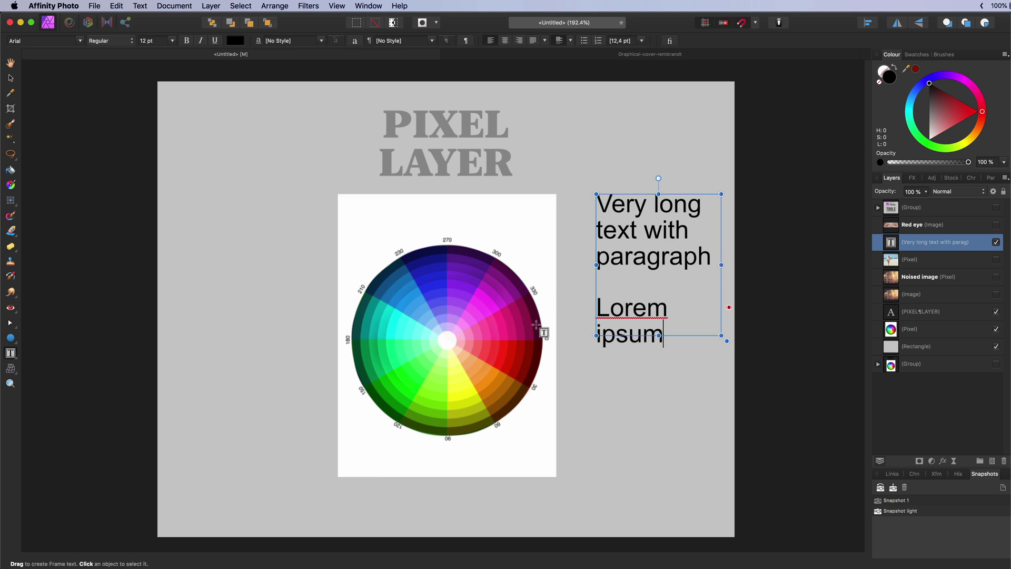
key("Delete")
left_click(10, 375)
left_click(32, 371)
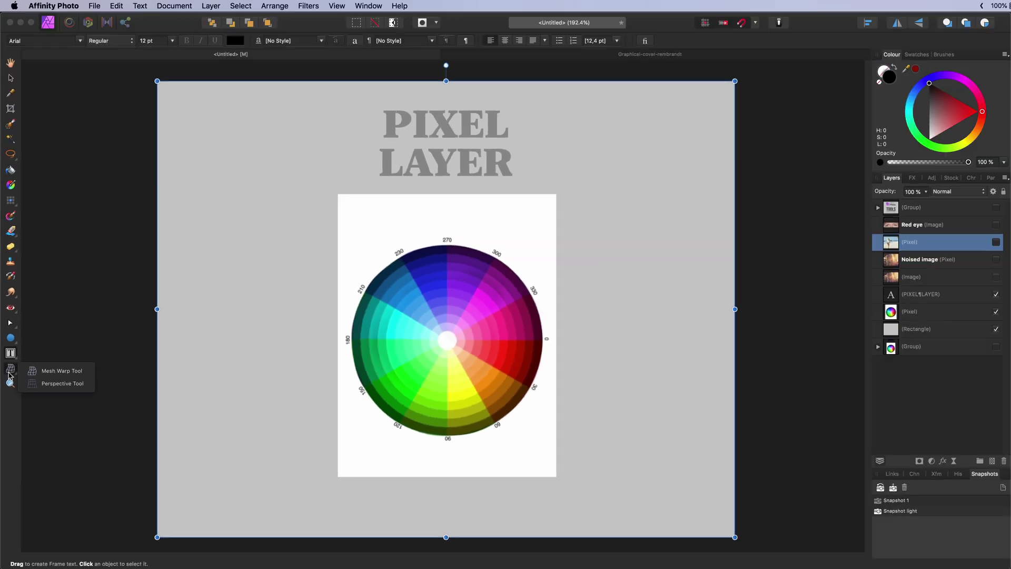
left_click(41, 373)
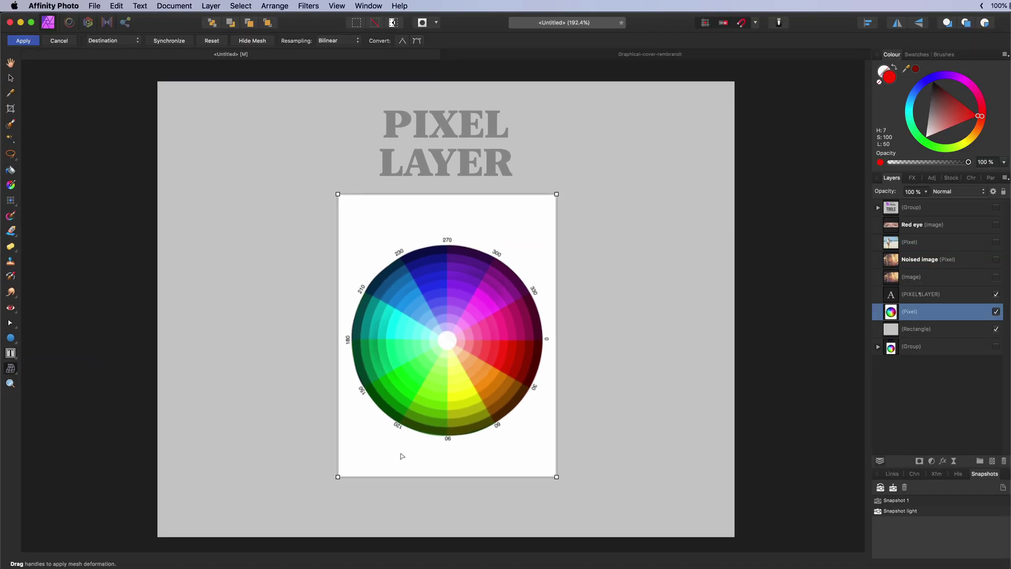
double_click(385, 476)
double_click(386, 344)
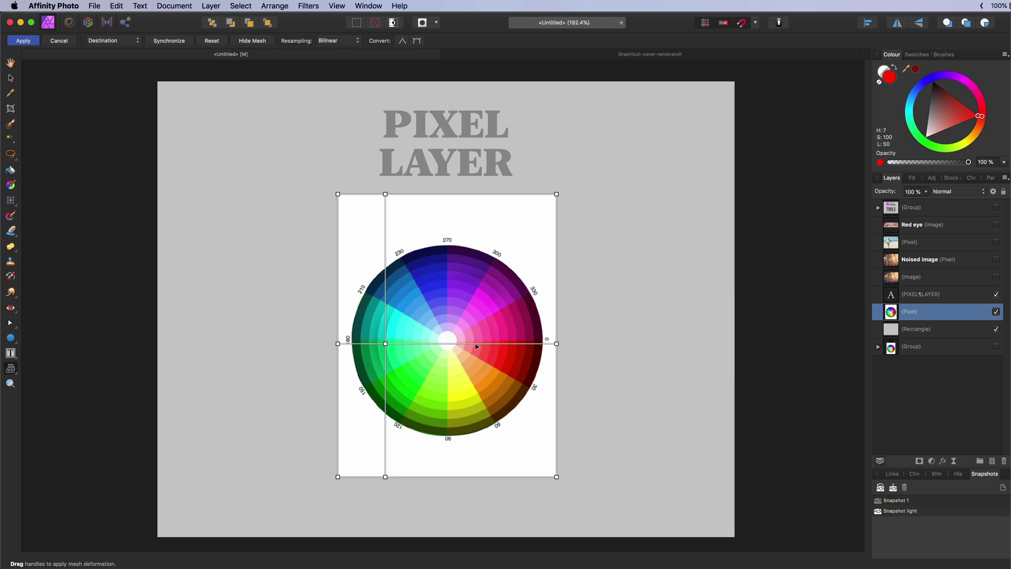
double_click(476, 344)
double_click(430, 343)
double_click(518, 343)
double_click(476, 289)
double_click(476, 424)
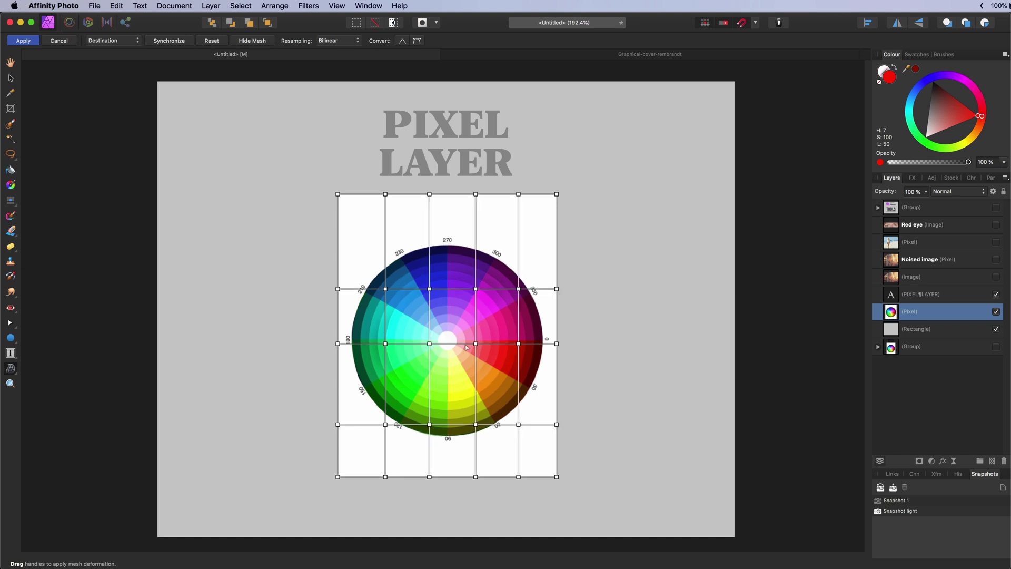
left_click_drag(476, 344, 491, 345)
left_click_drag(429, 344, 408, 342)
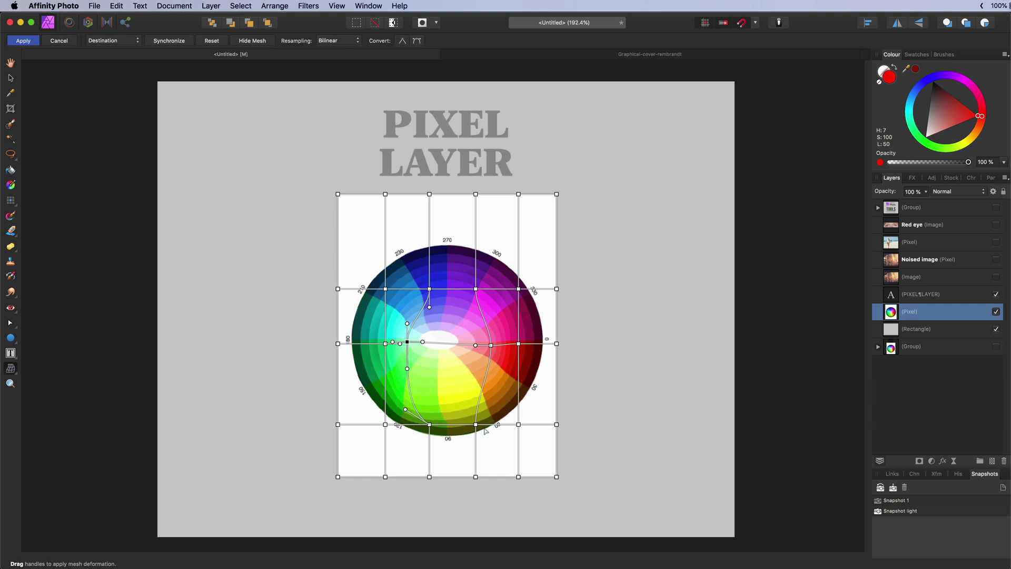
left_click_drag(475, 424, 490, 436)
left_click_drag(557, 344, 541, 346)
left_click_drag(338, 344, 348, 344)
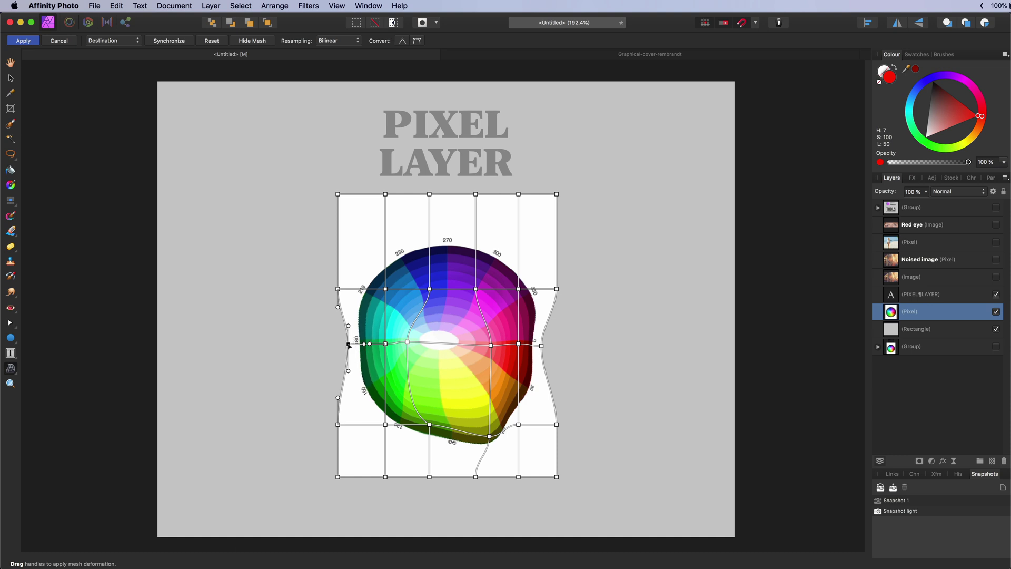
left_click(35, 40)
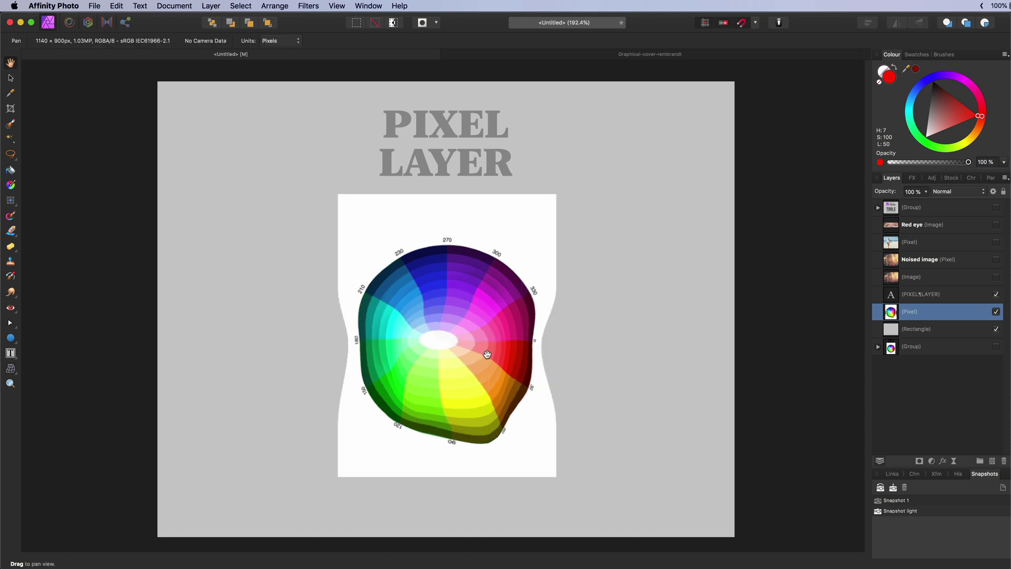
left_click(11, 369)
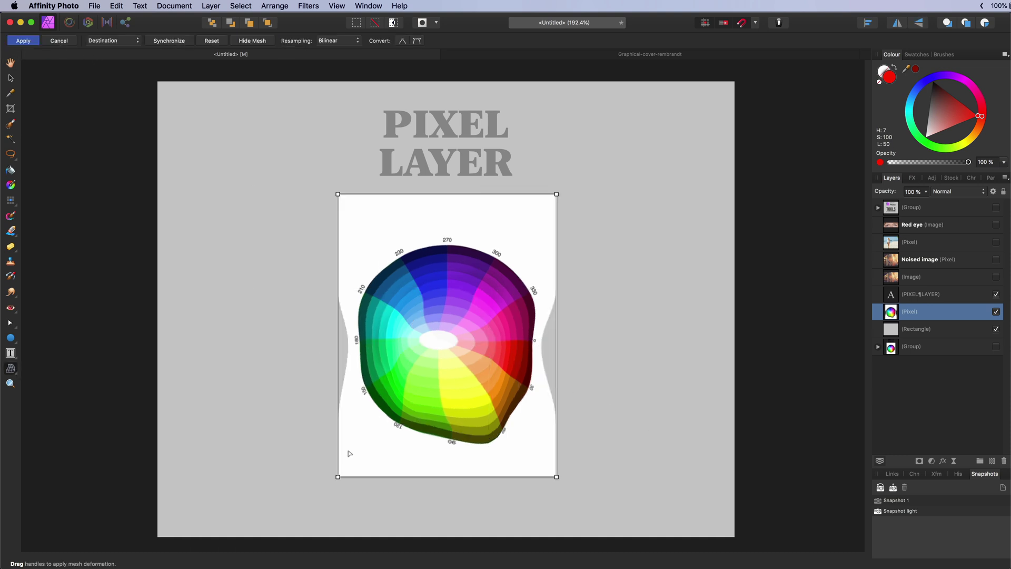
left_click_drag(338, 477, 322, 480)
double_click(435, 437)
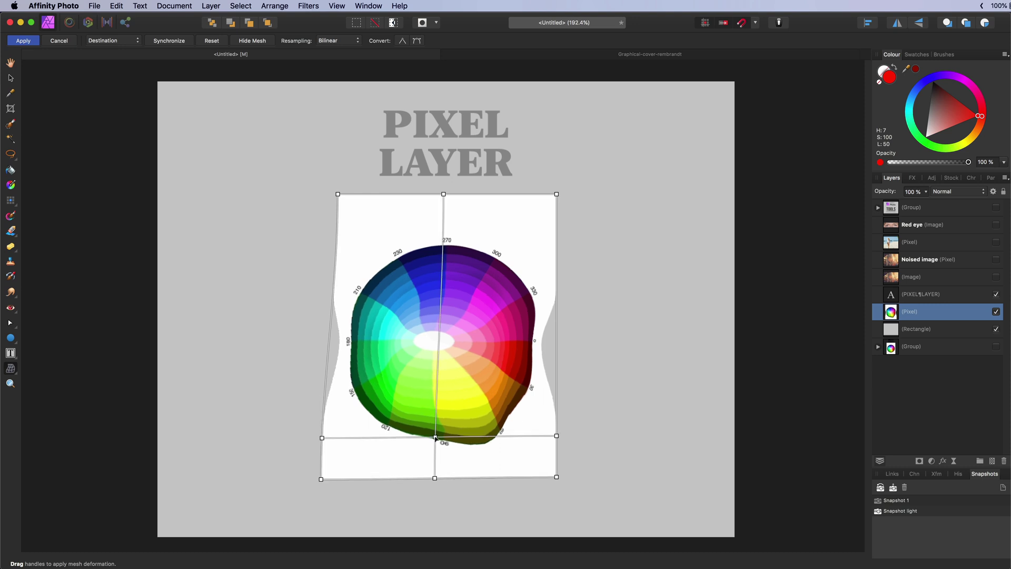
key("super+z")
key("super+z")
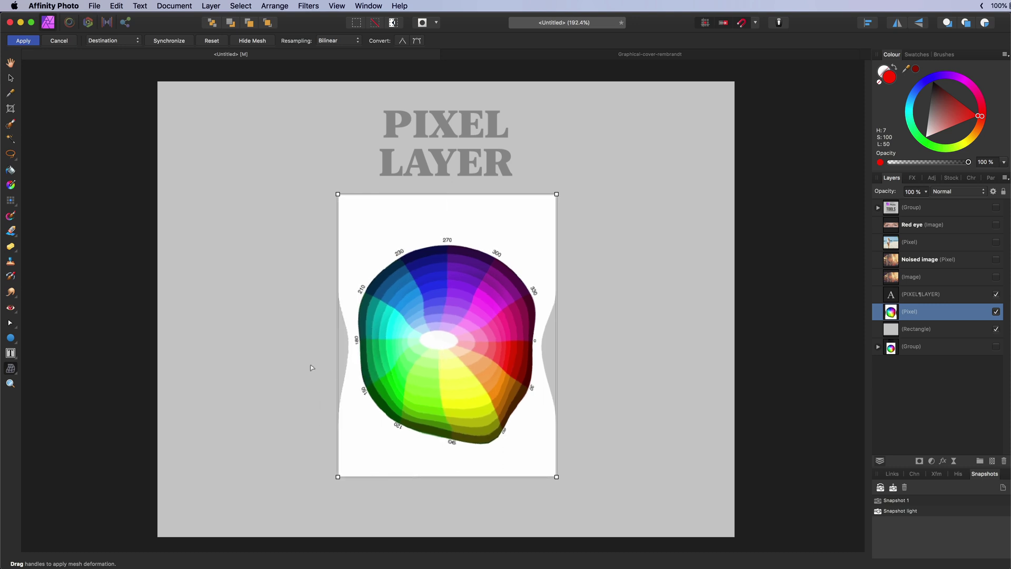
left_click(55, 41)
left_click(10, 369)
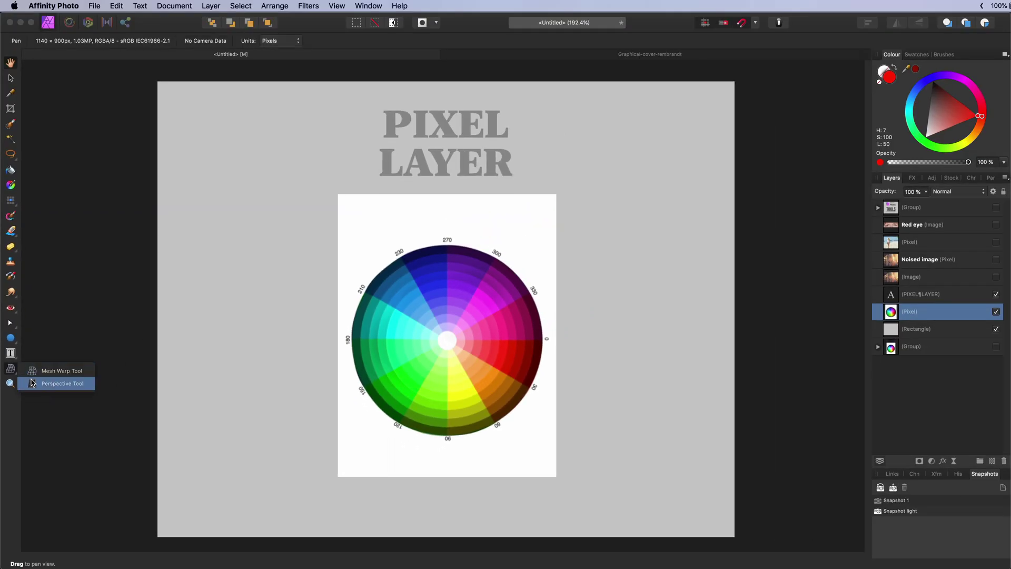
left_click(58, 274)
left_click_drag(338, 478, 227, 461)
left_click_drag(558, 476, 436, 375)
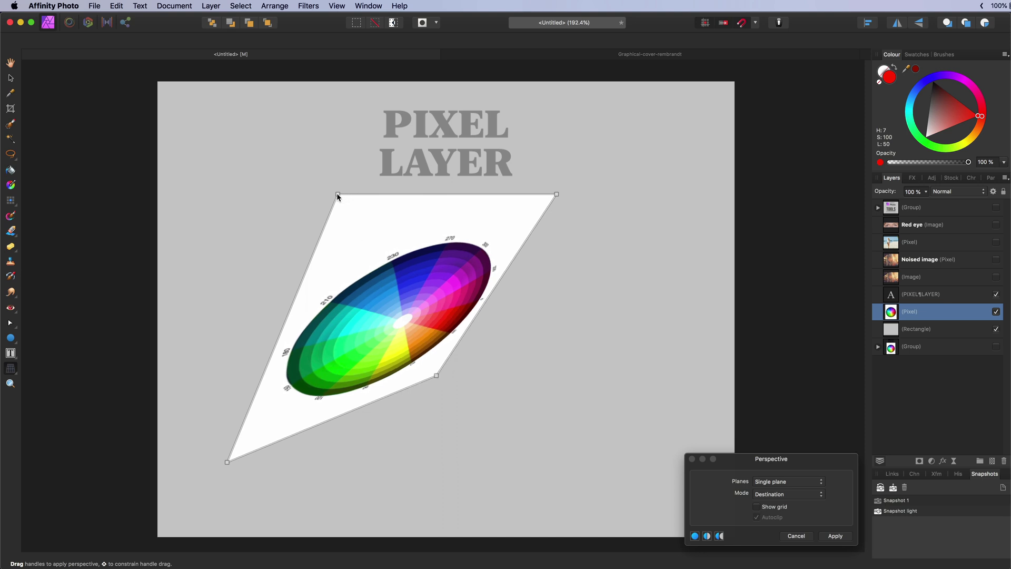
left_click_drag(337, 195, 333, 249)
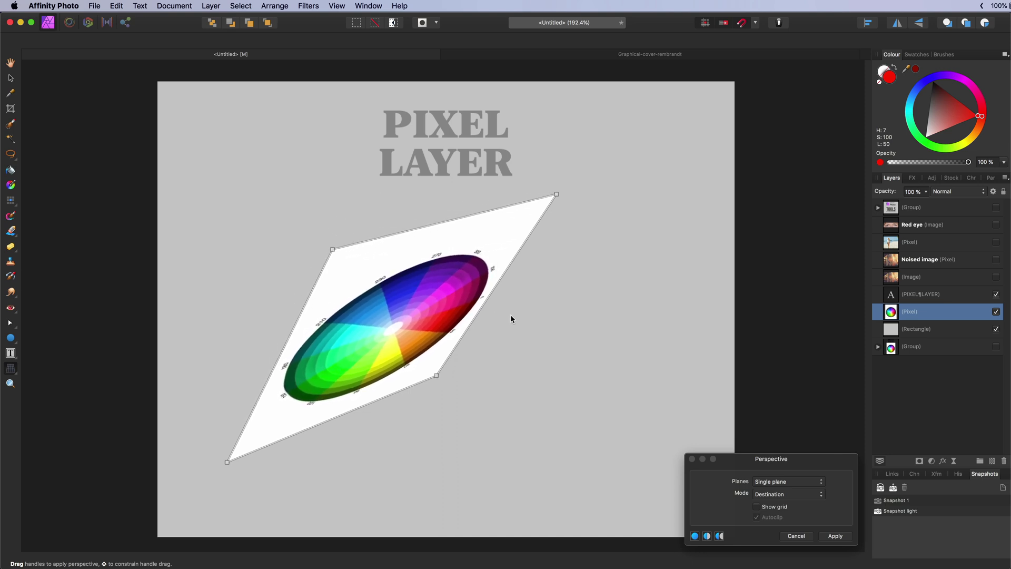
left_click(801, 536)
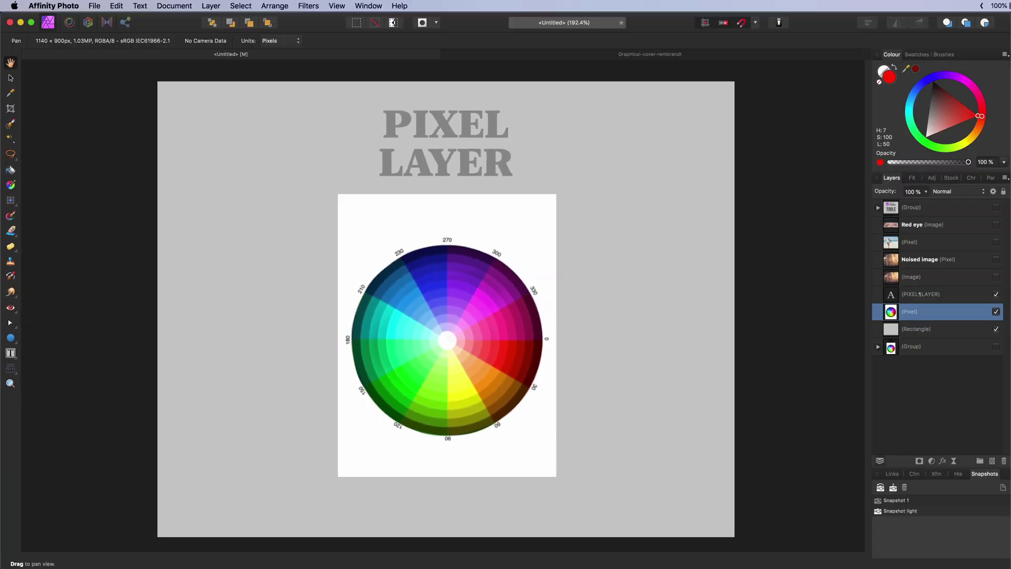
Zoom the view in and out with the Zoom Tool down to 20%, then back to 100%.
key("z")
left_click_drag(856, 210, 759, 215)
left_click_drag(425, 348, 171, 358)
left_click(442, 350, "alt")
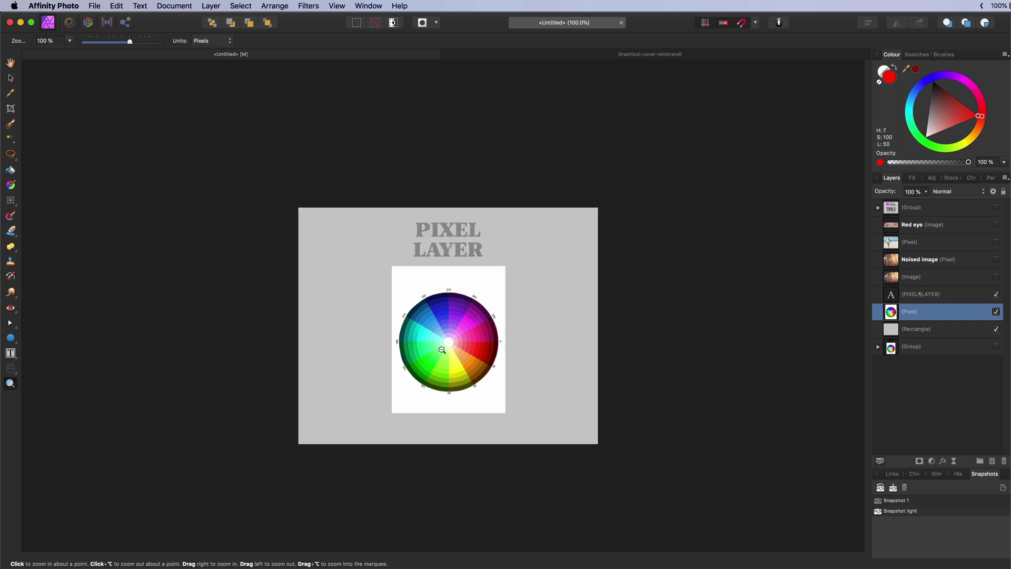
left_click(441, 349, "alt")
left_click(442, 350, "alt")
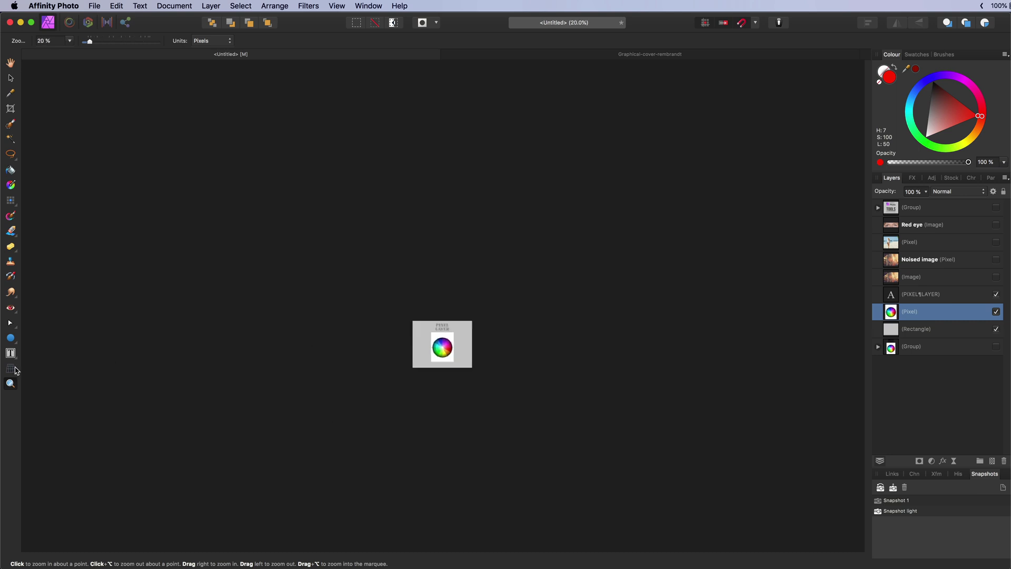
double_click(10, 384)
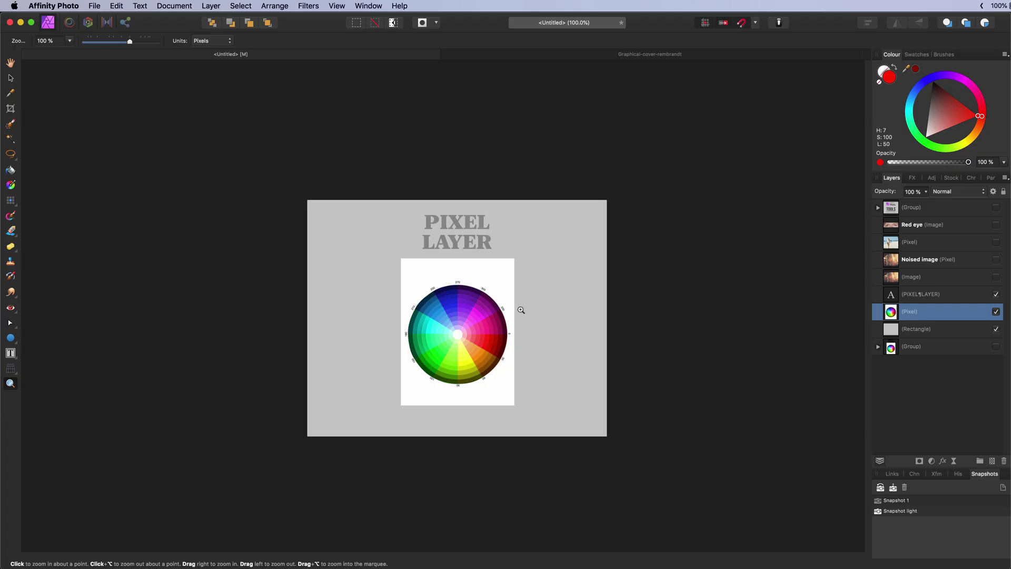
Zoom in on the colour wheel, then reset the view to 100% showing the whole document.
scroll(448, 334, "up", 1)
scroll(459, 339, "down", 1)
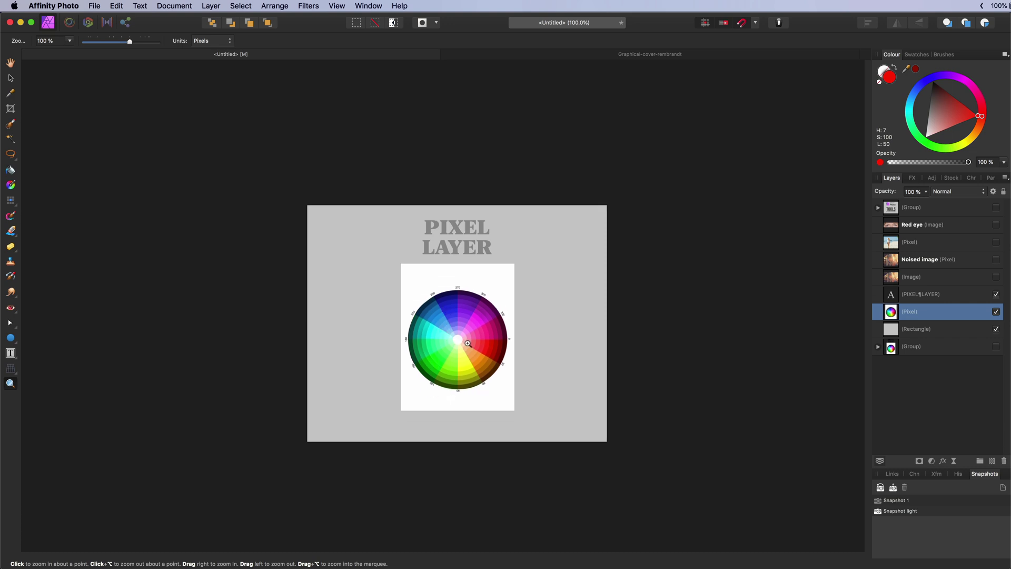
left_click_drag(458, 339, 783, 328)
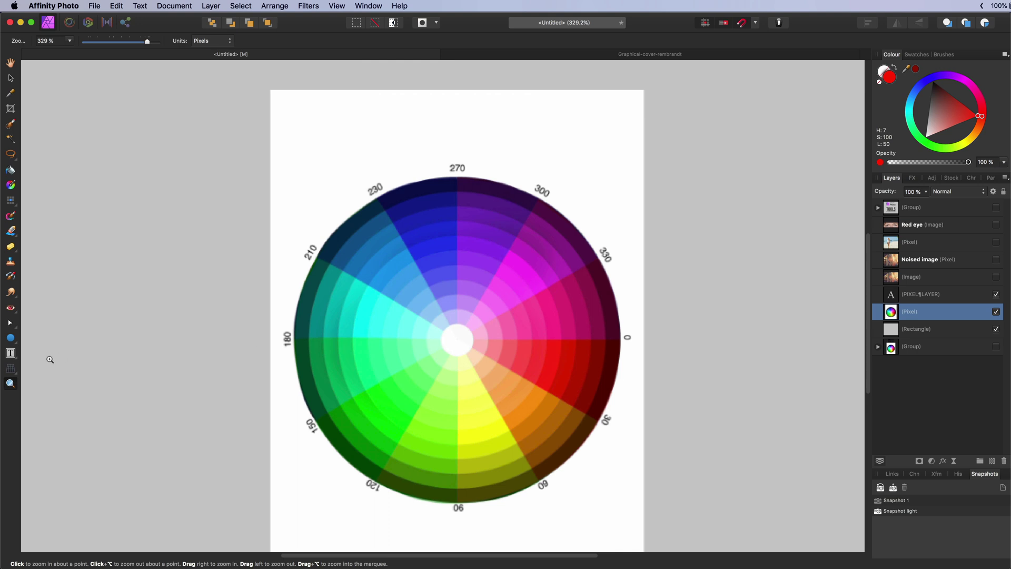
double_click(11, 384)
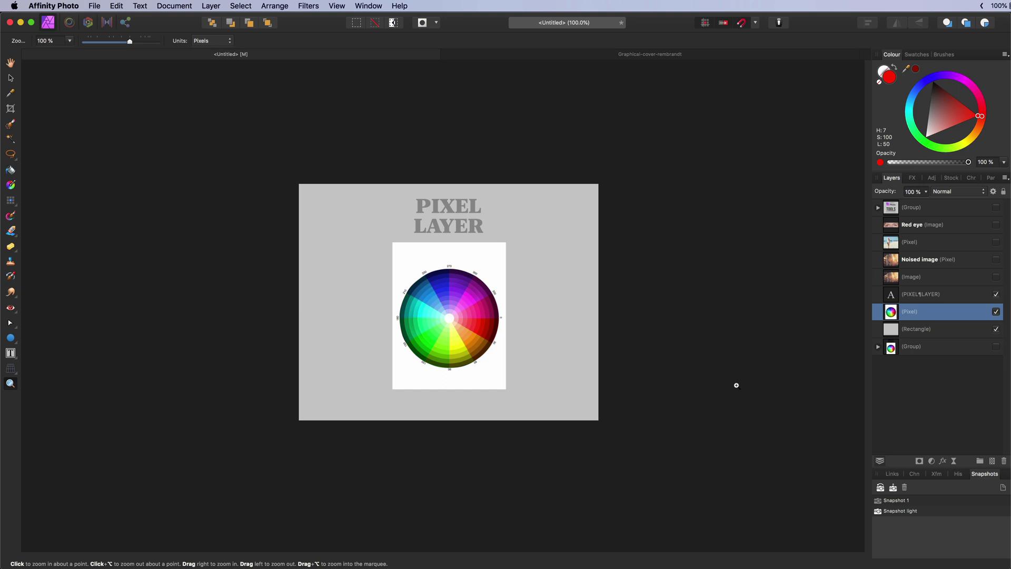
Scroll-zoom the canvas in to about 192.4% so the colour wheel fills the view.
scroll(736, 385, "up", 3)
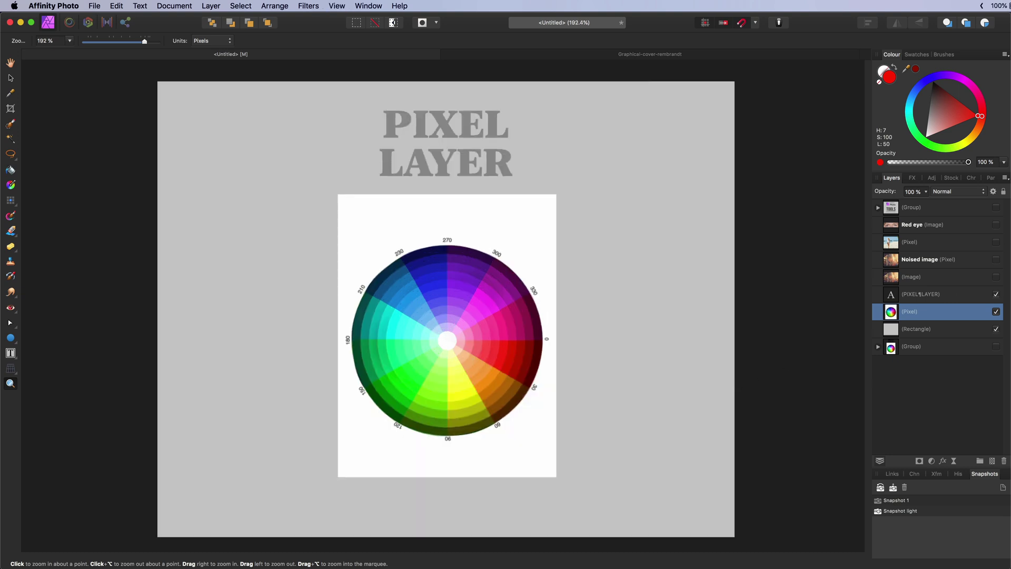